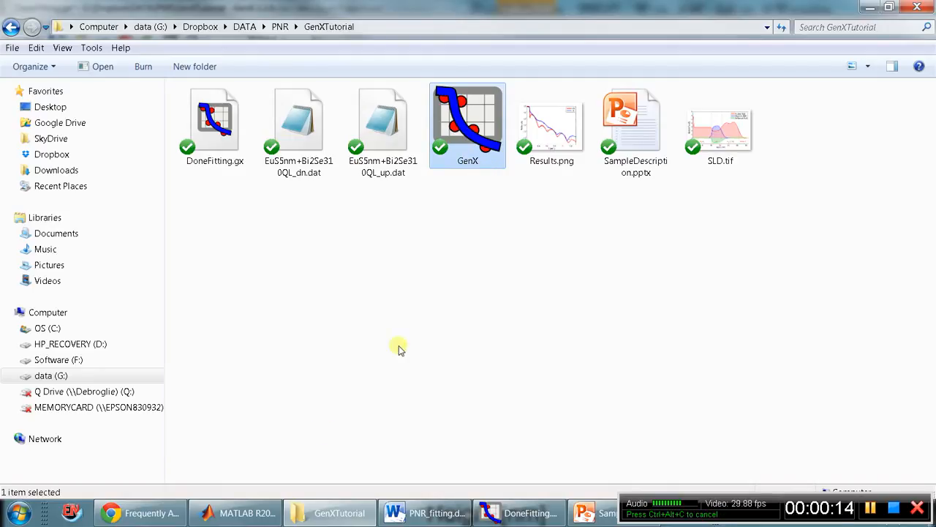
Switch to Chrome and show the GenX home page.
{"action": "left_click", "coordinate": [141, 513]}
{"action": "key", "text": "ctrl+1"}
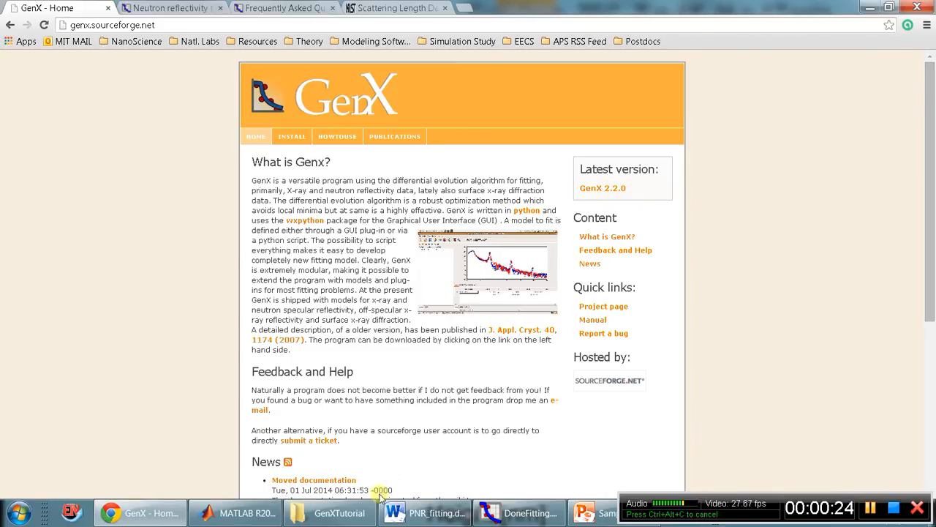
Launch GenX from the GenXTutorial folder with the spec_nx model type and the Reflectivity startup profile.
{"action": "left_click", "coordinate": [333, 512]}
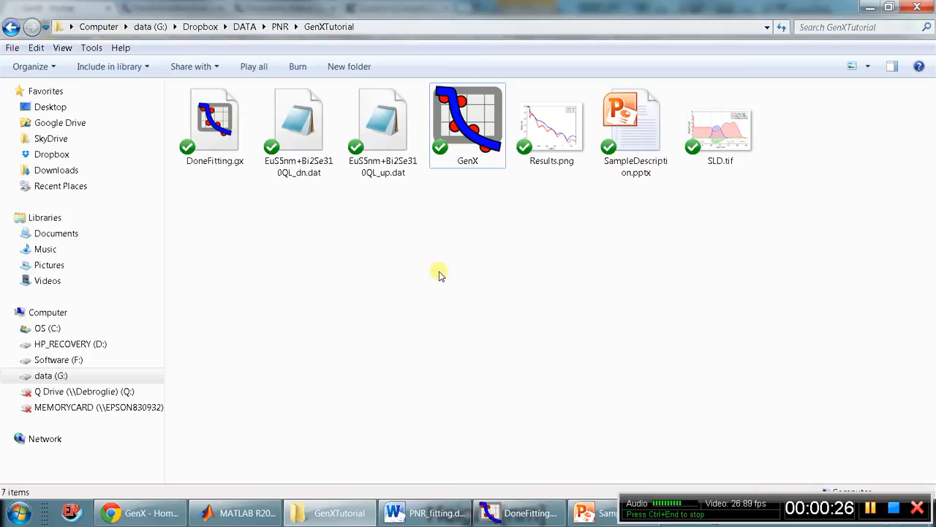
{"action": "double_click", "coordinate": [481, 130]}
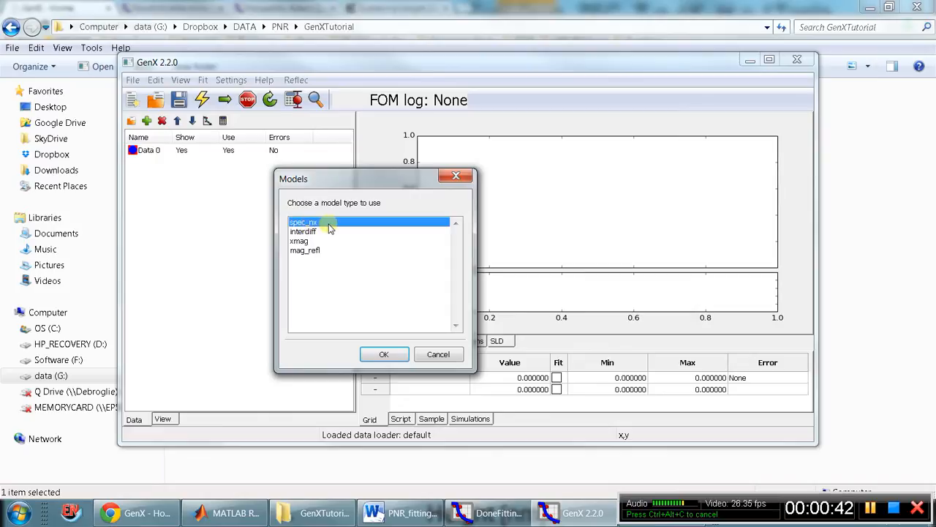
{"action": "left_click", "coordinate": [384, 354]}
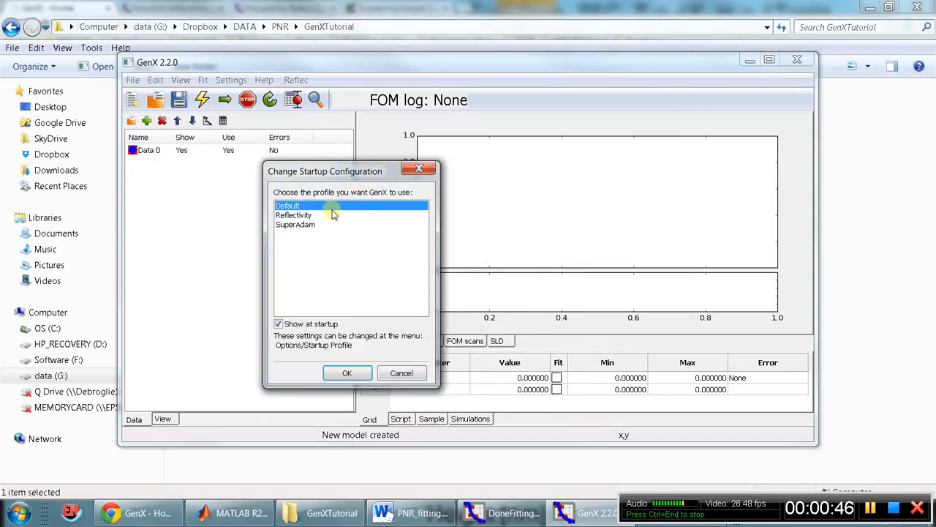
{"action": "left_click", "coordinate": [333, 215]}
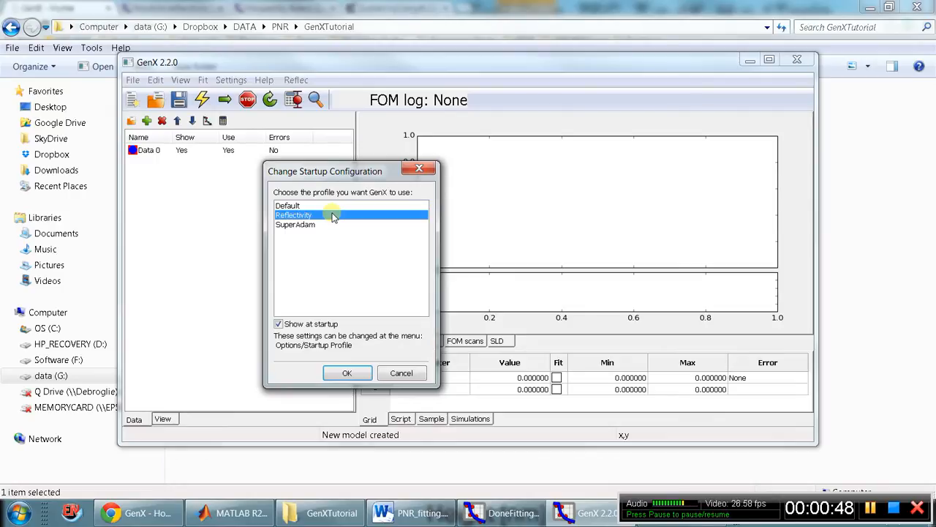
{"action": "left_click", "coordinate": [352, 374]}
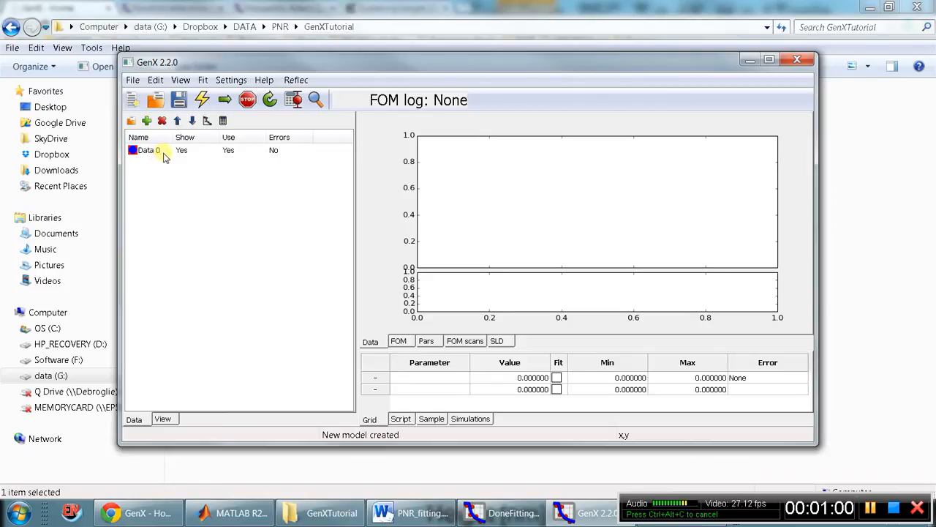
Open SampleDescription.pptx from the GenXTutorial folder in PowerPoint.
{"action": "left_click", "coordinate": [476, 5]}
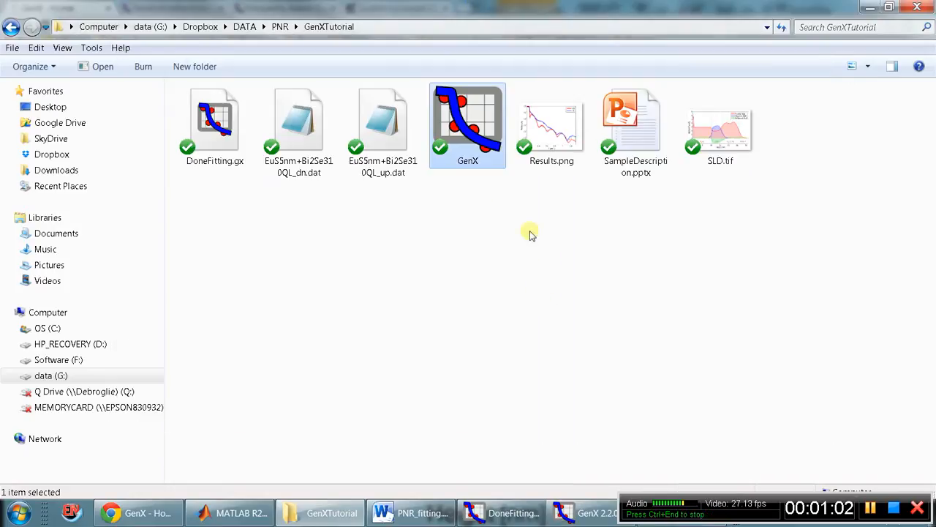
{"action": "double_click", "coordinate": [651, 166]}
{"action": "left_click", "coordinate": [669, 366]}
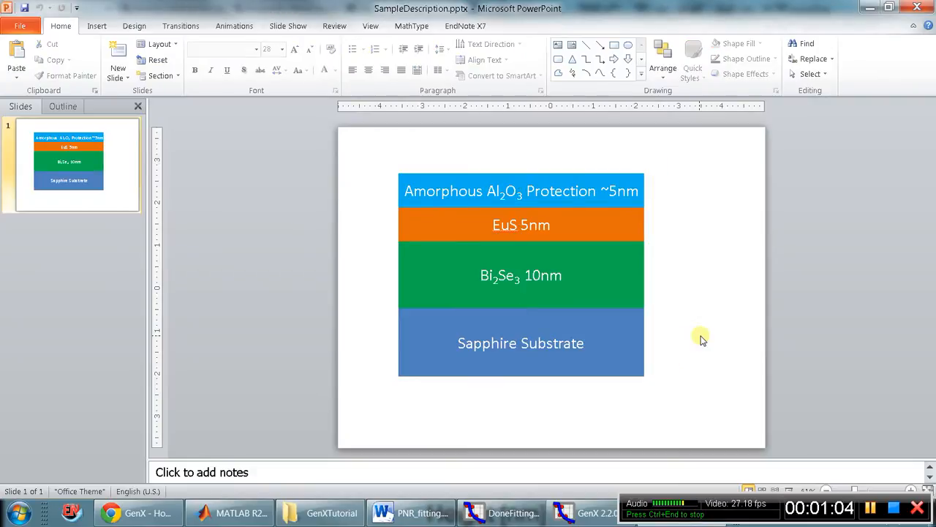
Examine the sample's layer stack on the slide, from the sapphire substrate through Bi2Se3 and EuS to the Al2O3 protection layer.
{"action": "left_click", "coordinate": [617, 356]}
{"action": "left_click", "coordinate": [608, 290]}
{"action": "left_click", "coordinate": [737, 255]}
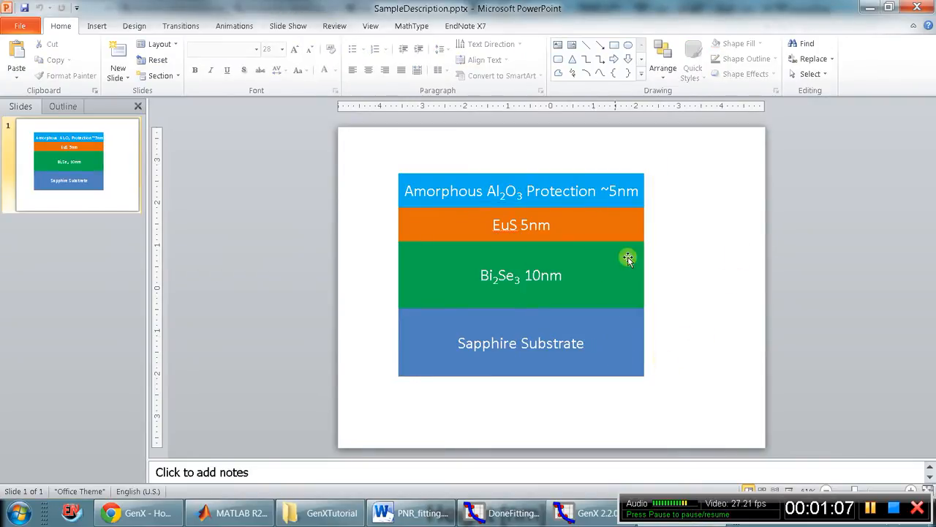
{"action": "left_click", "coordinate": [595, 338]}
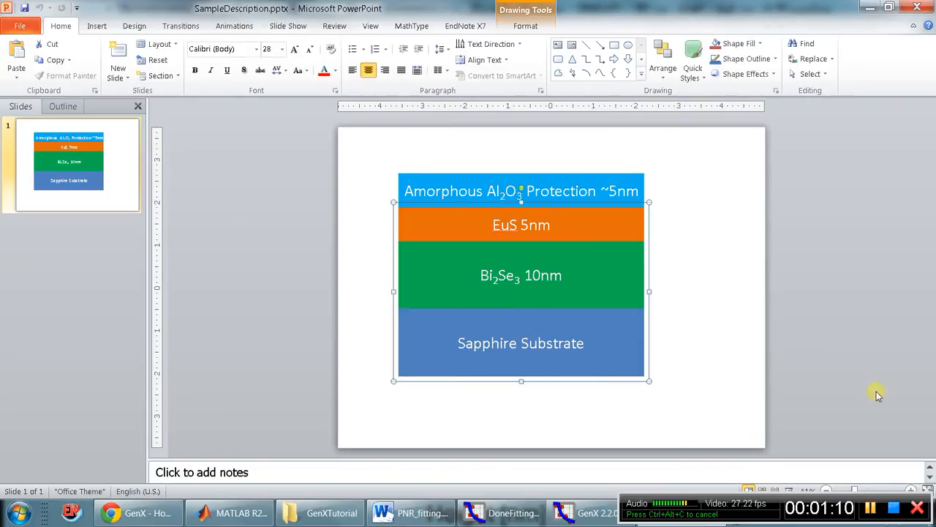
{"action": "left_click", "coordinate": [684, 324]}
{"action": "left_click", "coordinate": [604, 224]}
{"action": "left_click", "coordinate": [603, 227]}
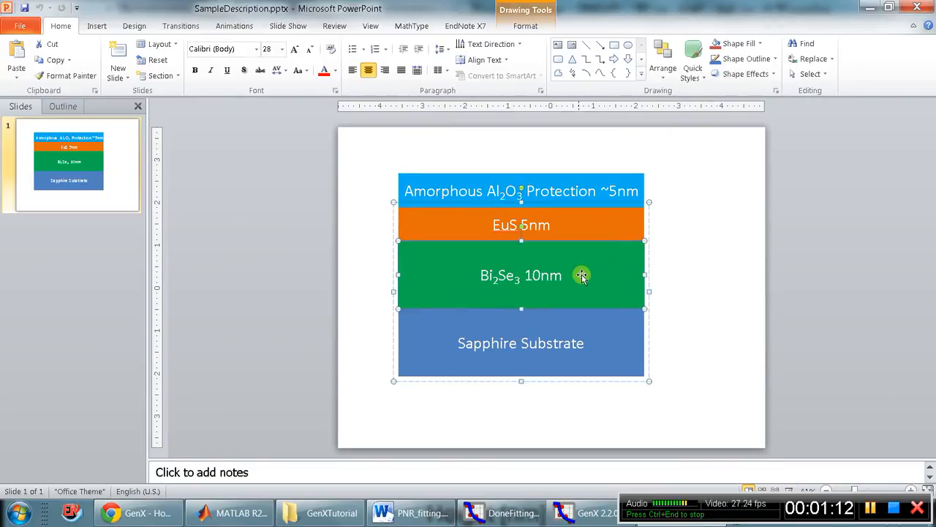
{"action": "left_click_drag", "start_coordinate": [494, 223], "coordinate": [509, 222]}
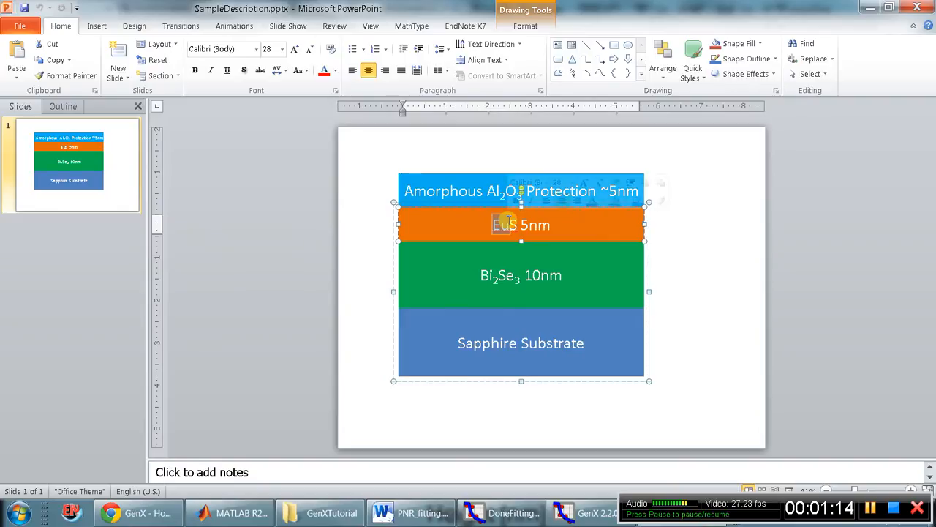
{"action": "left_click", "coordinate": [543, 226]}
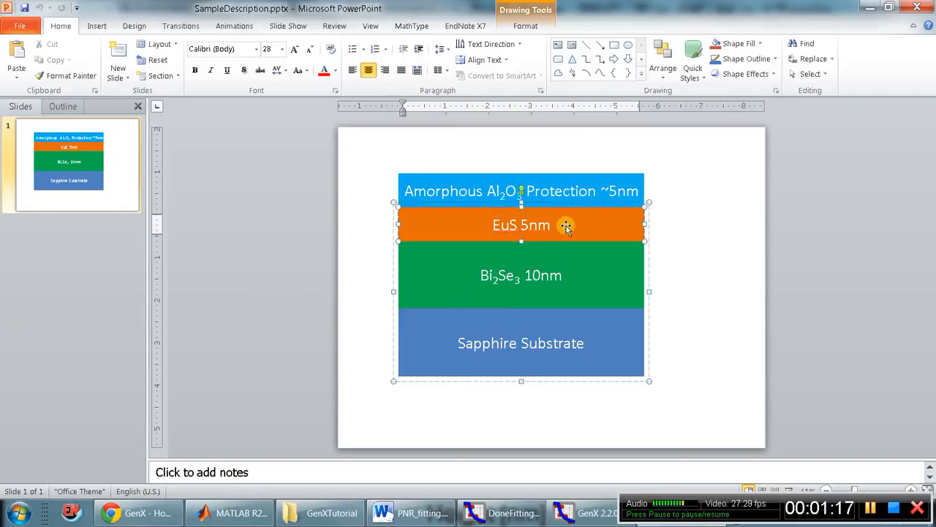
{"action": "left_click", "coordinate": [557, 179]}
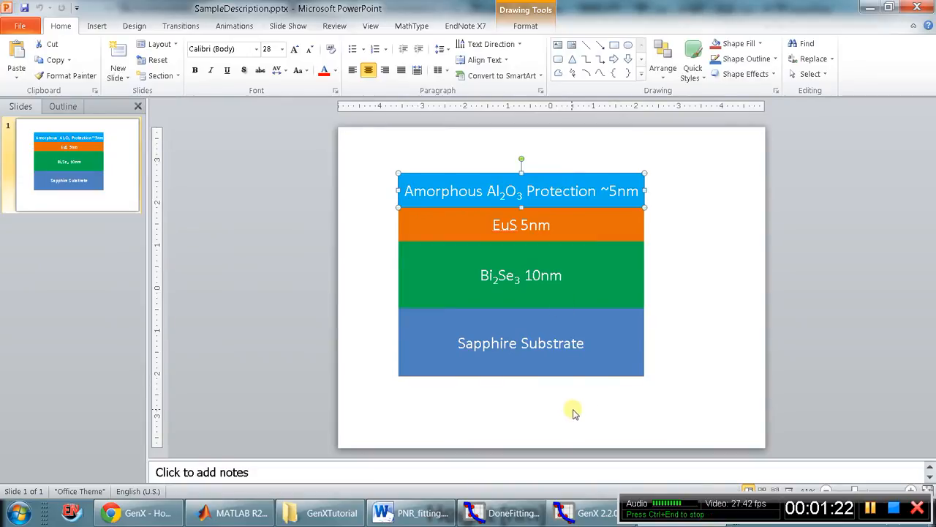
{"action": "left_click", "coordinate": [654, 341]}
{"action": "left_click", "coordinate": [619, 361]}
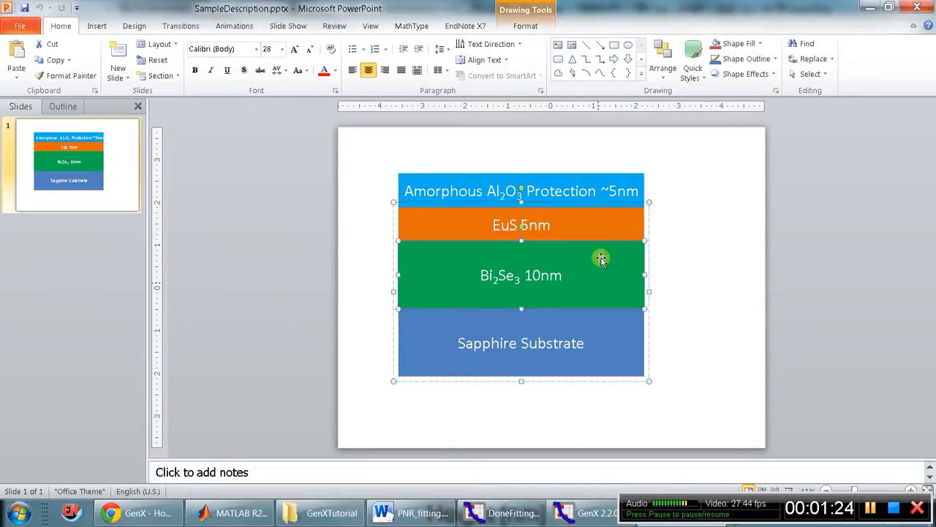
{"action": "left_click", "coordinate": [600, 192]}
{"action": "left_click", "coordinate": [599, 251]}
{"action": "left_click", "coordinate": [606, 339]}
{"action": "left_click", "coordinate": [742, 316]}
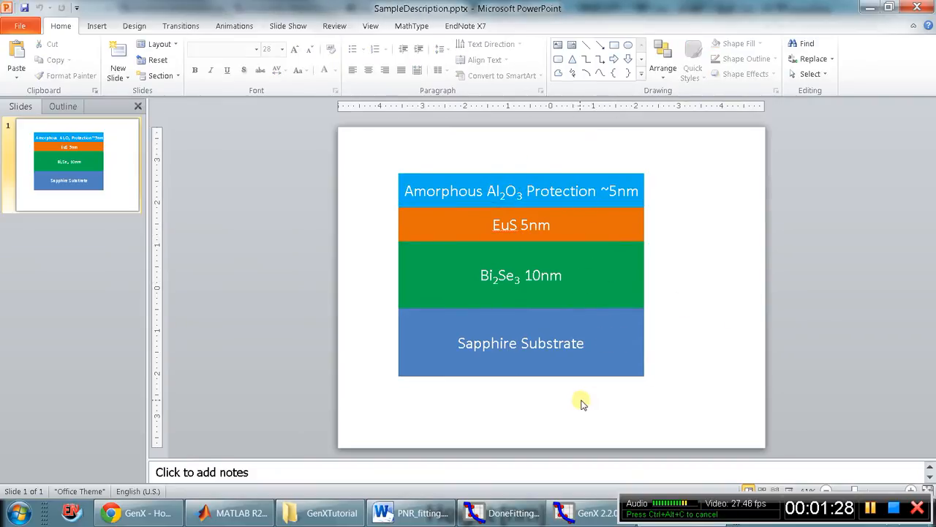
Switch back to GenX and rename the existing data set as data_uu.
{"action": "left_click", "coordinate": [583, 518]}
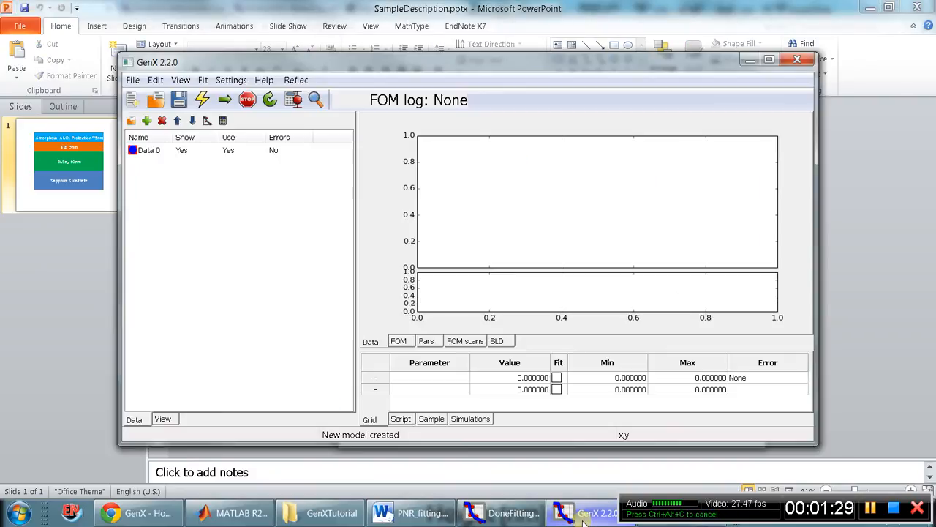
{"action": "left_click", "coordinate": [155, 156]}
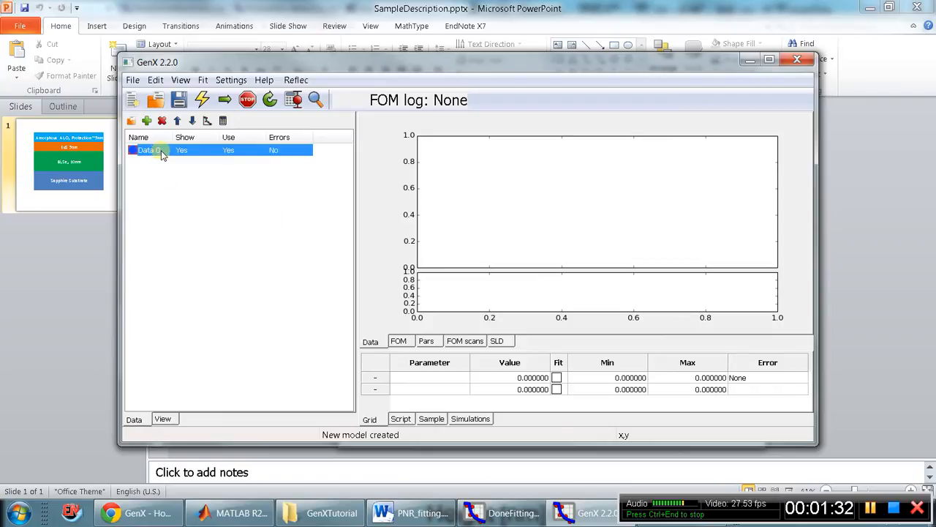
{"action": "left_click", "coordinate": [162, 154]}
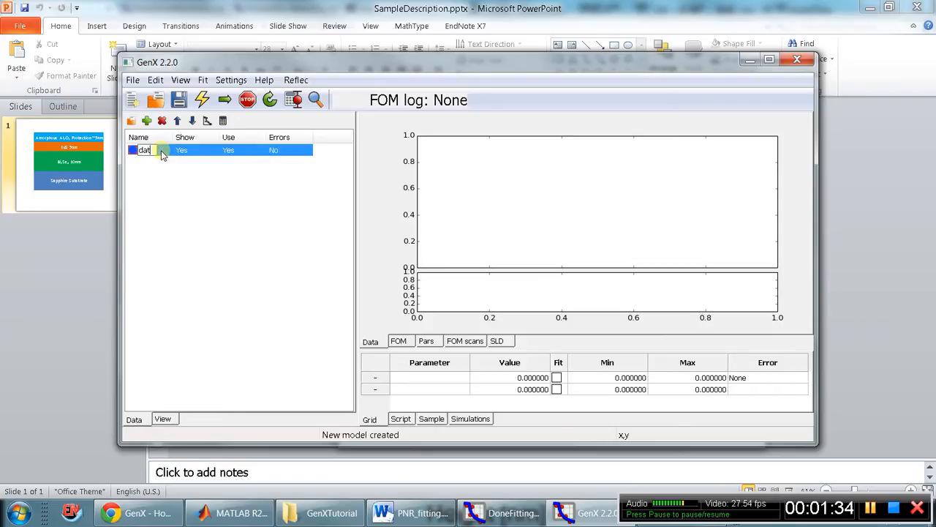
{"action": "type", "text": "data_up"}
{"action": "key", "text": "Return"}
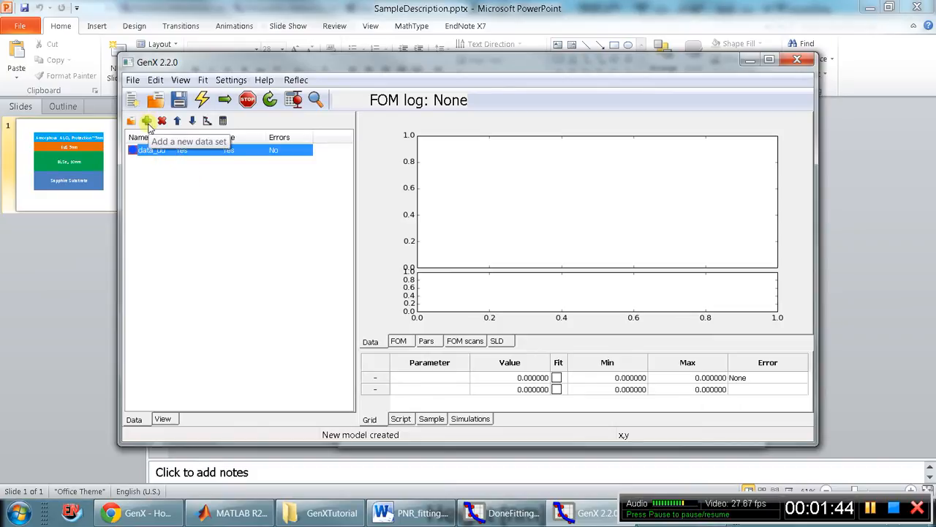
Add a second data set and name it data_dd.
{"action": "left_click", "coordinate": [147, 122]}
{"action": "left_click", "coordinate": [161, 163]}
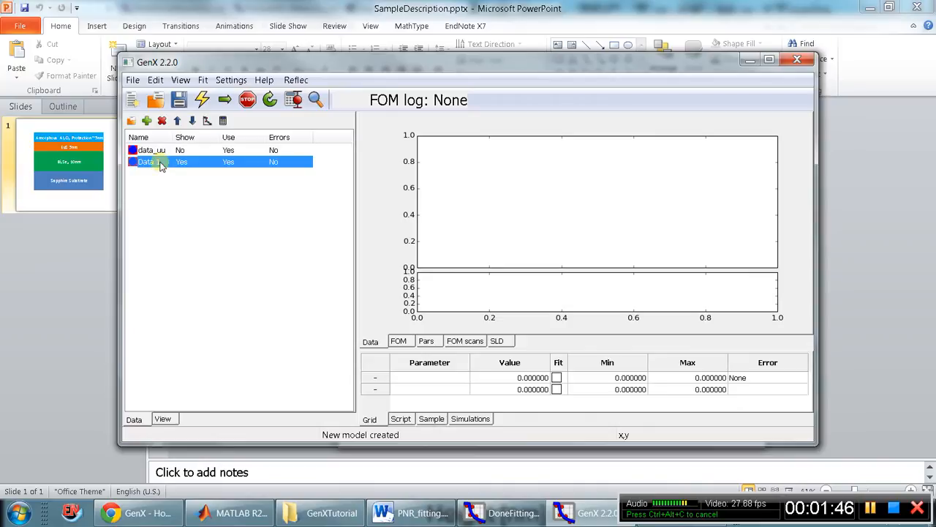
{"action": "type", "text": "d"}
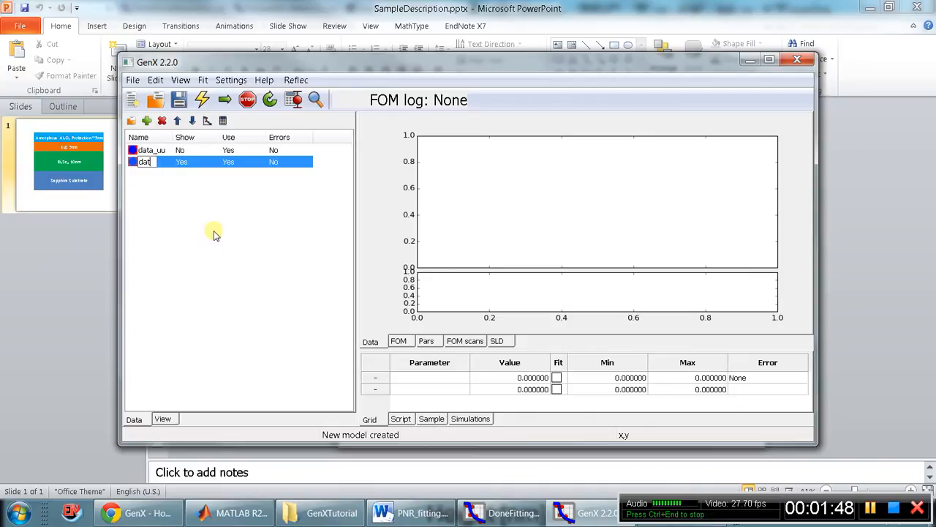
{"action": "key", "text": "Return"}
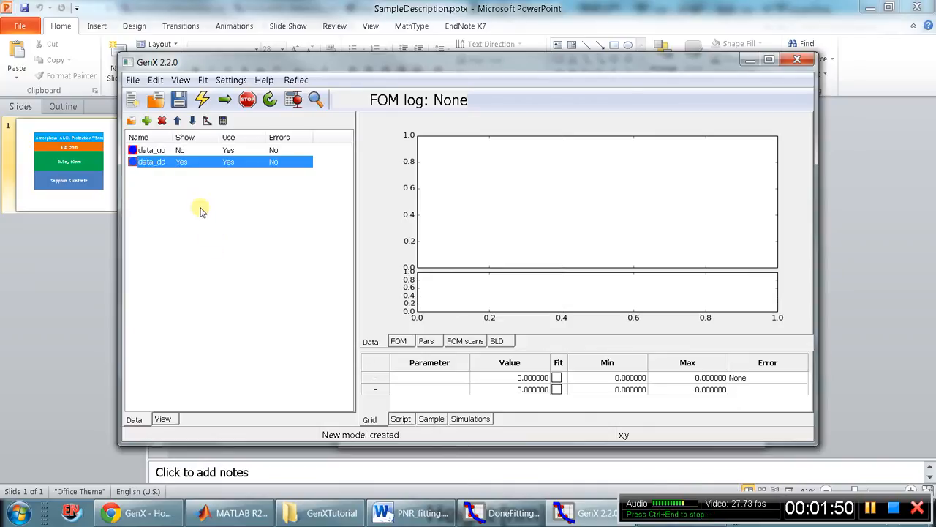
Import the measured reflectivity data file into the data_uu data set.
{"action": "left_click", "coordinate": [132, 80]}
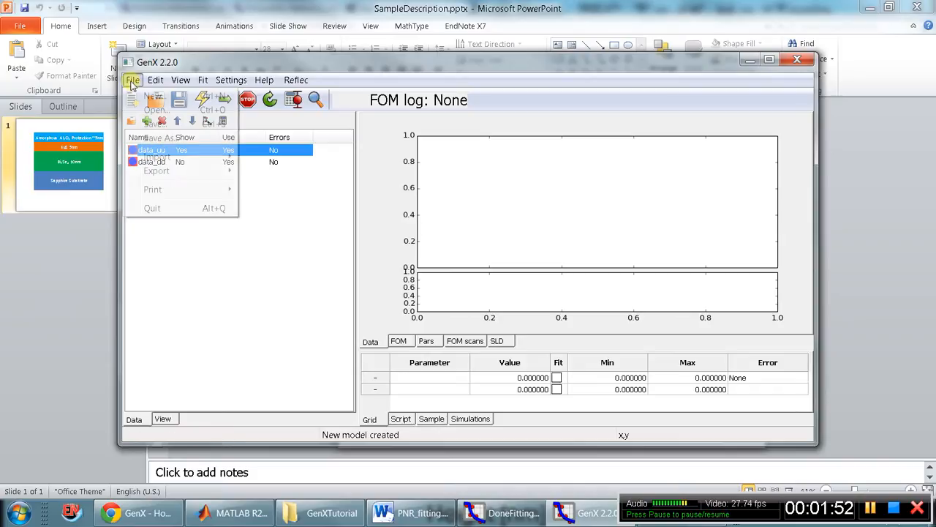
{"action": "mouse_move", "coordinate": [209, 156]}
{"action": "left_click", "coordinate": [282, 156]}
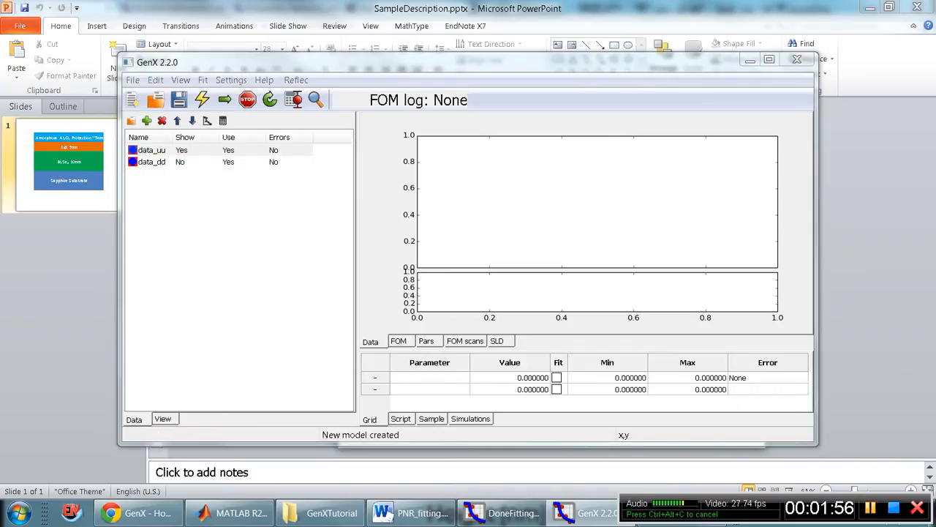
Import the measured reflectivity data file into the data_dd data set and save the model as Fitting.gx.
{"action": "left_click", "coordinate": [150, 162]}
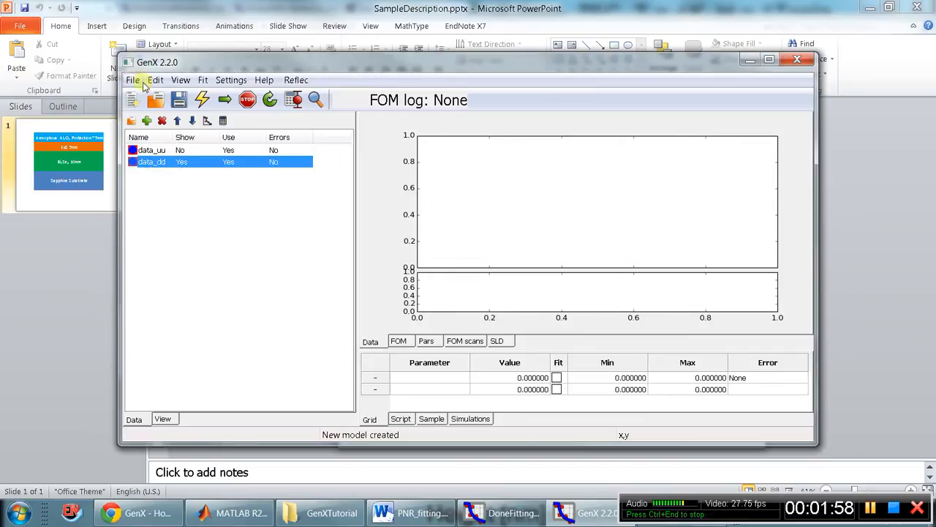
{"action": "left_click", "coordinate": [132, 80]}
{"action": "mouse_move", "coordinate": [198, 156]}
{"action": "left_click", "coordinate": [292, 157]}
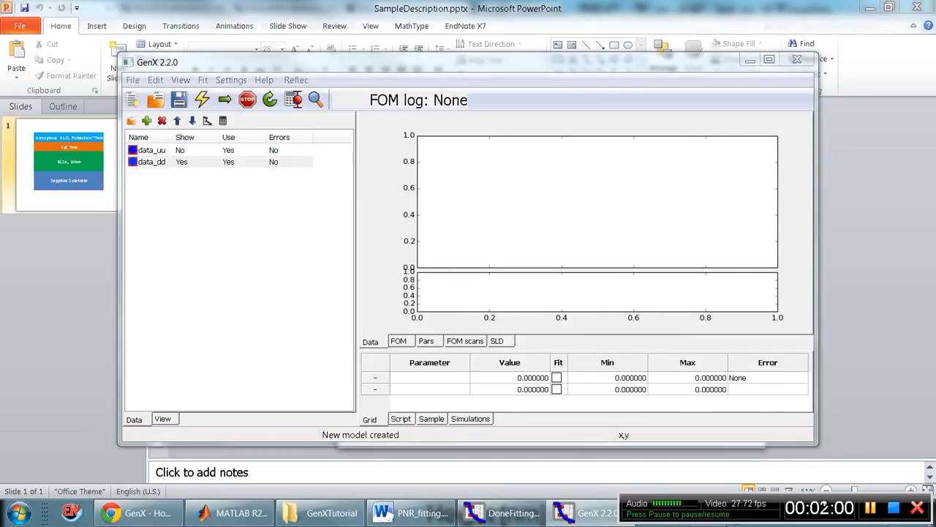
{"action": "double_click", "coordinate": [437, 207]}
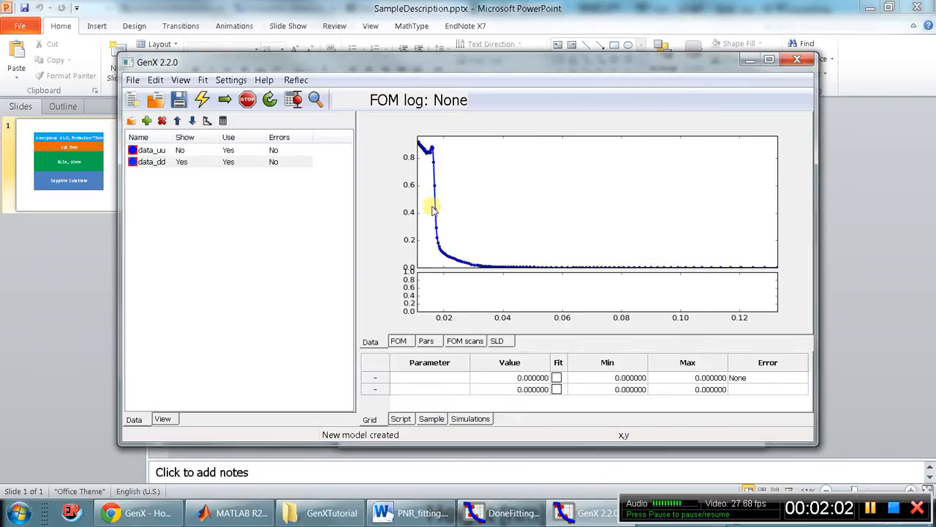
{"action": "left_click", "coordinate": [179, 100]}
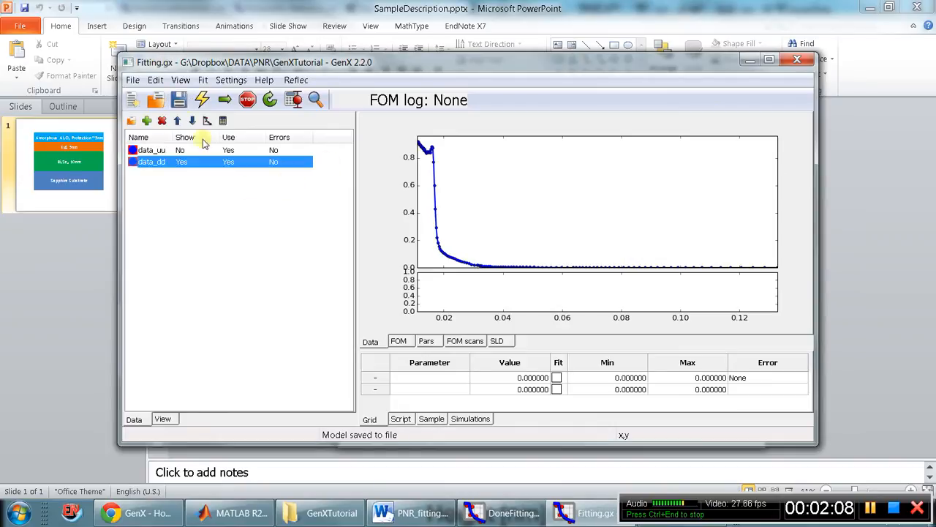
Show the data_uu curve and set the plot's y scale to logarithmic.
{"action": "left_click", "coordinate": [277, 151]}
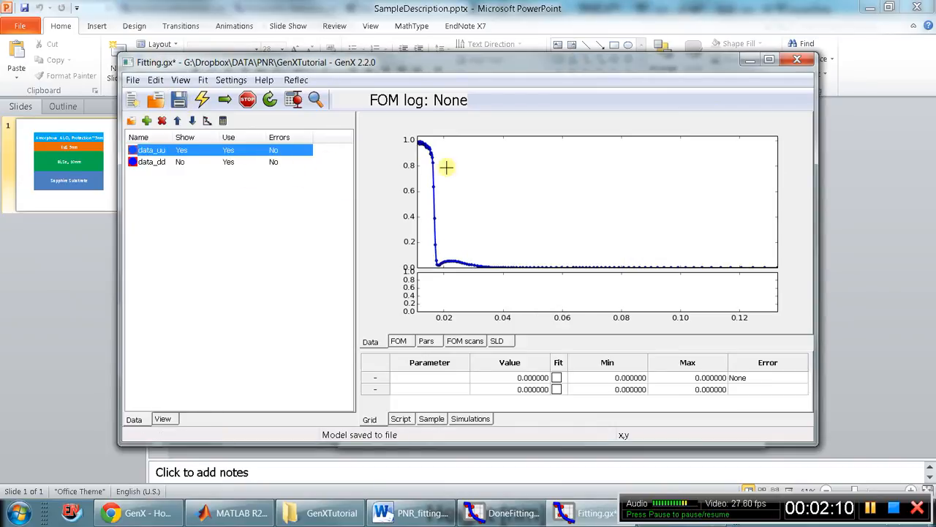
{"action": "left_click", "coordinate": [205, 81]}
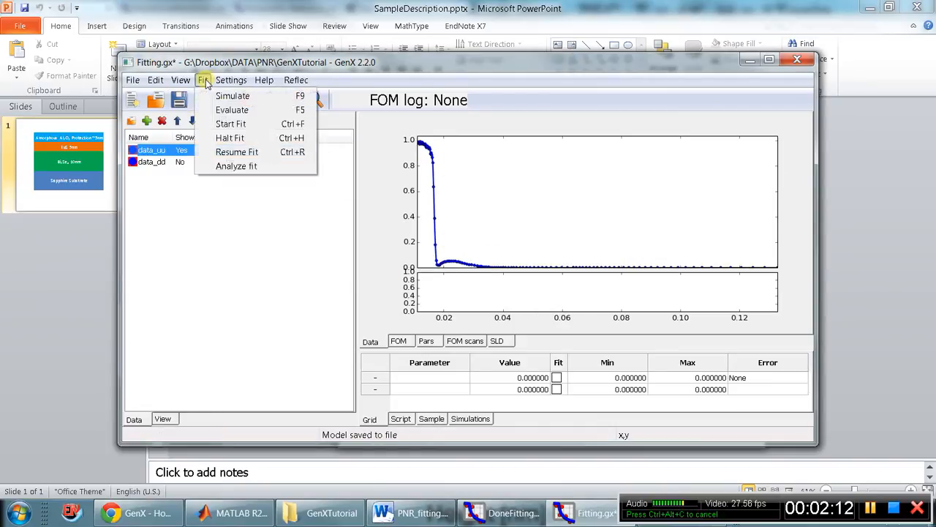
{"action": "mouse_move", "coordinate": [181, 80]}
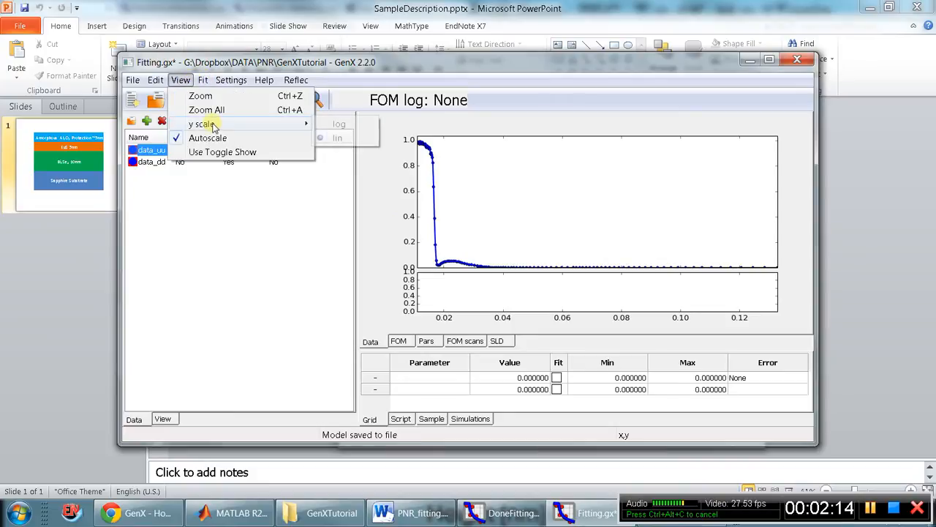
{"action": "mouse_move", "coordinate": [214, 125]}
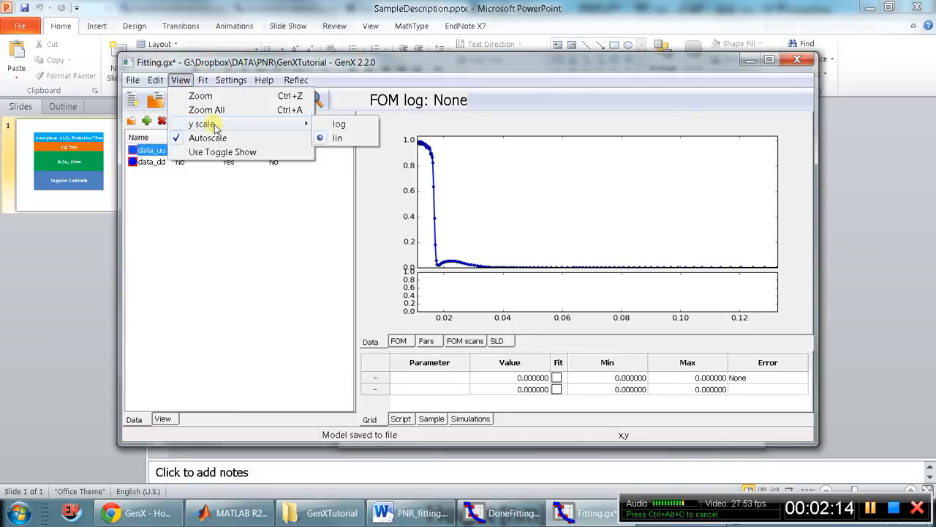
{"action": "left_click", "coordinate": [341, 124]}
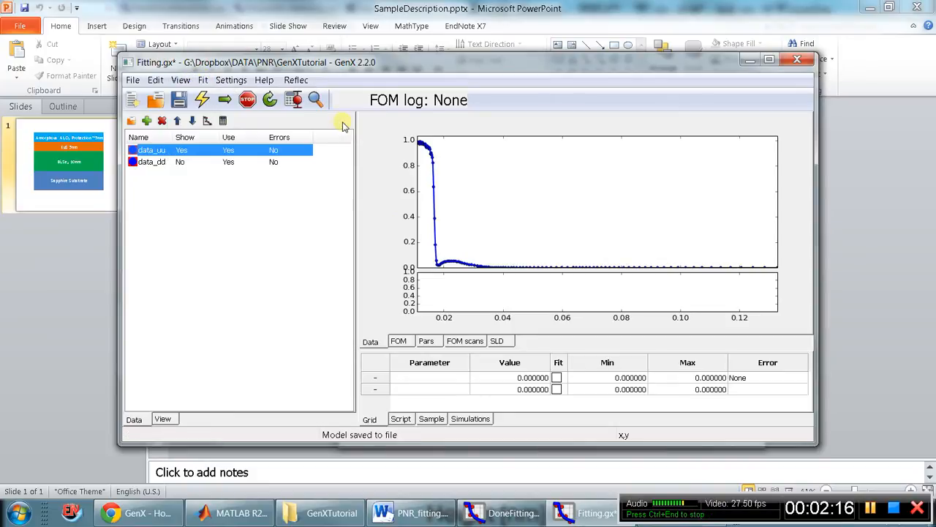
Compare the data_uu and data_dd reflectivity curves by showing them alternately in the plot.
{"action": "left_click", "coordinate": [242, 164]}
{"action": "left_click", "coordinate": [245, 150]}
{"action": "left_click", "coordinate": [246, 164]}
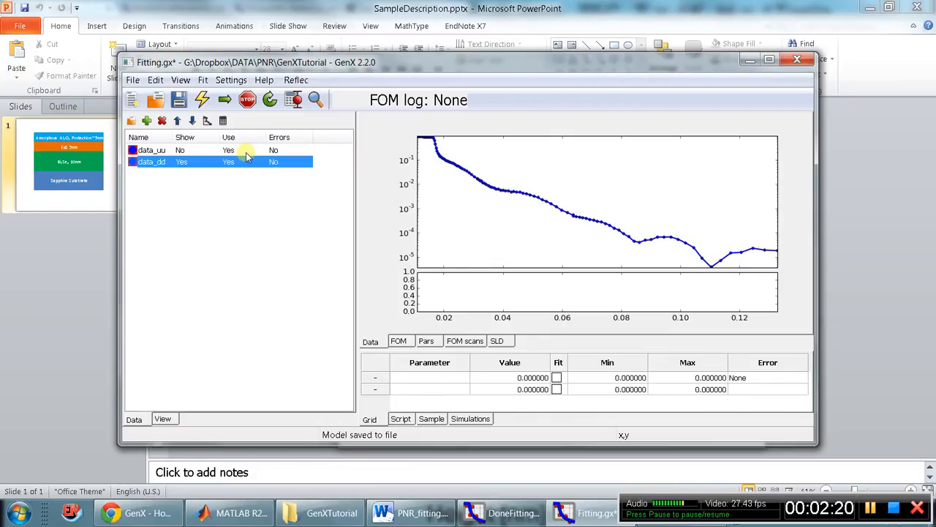
{"action": "left_click", "coordinate": [245, 151]}
{"action": "left_click", "coordinate": [247, 163]}
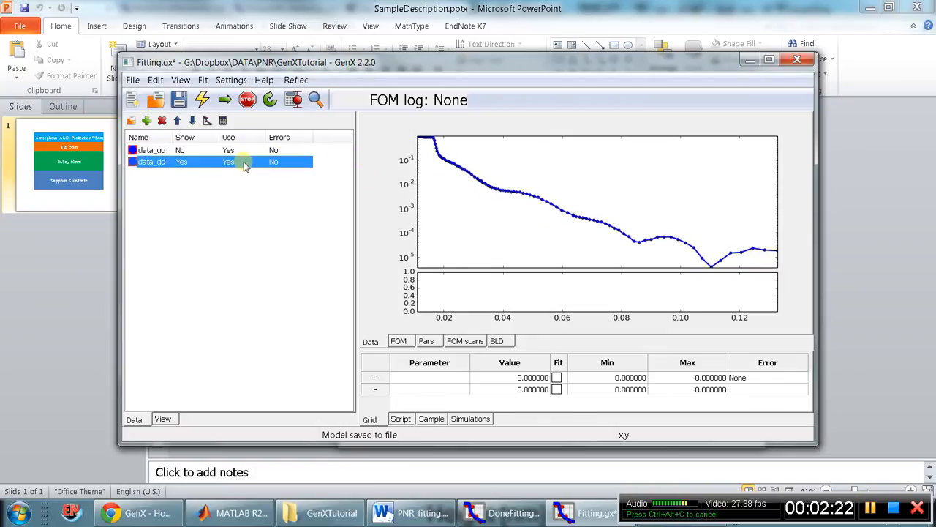
Set the data curve colour of the data_uu data set to red in its plot settings.
{"action": "left_click", "coordinate": [226, 151]}
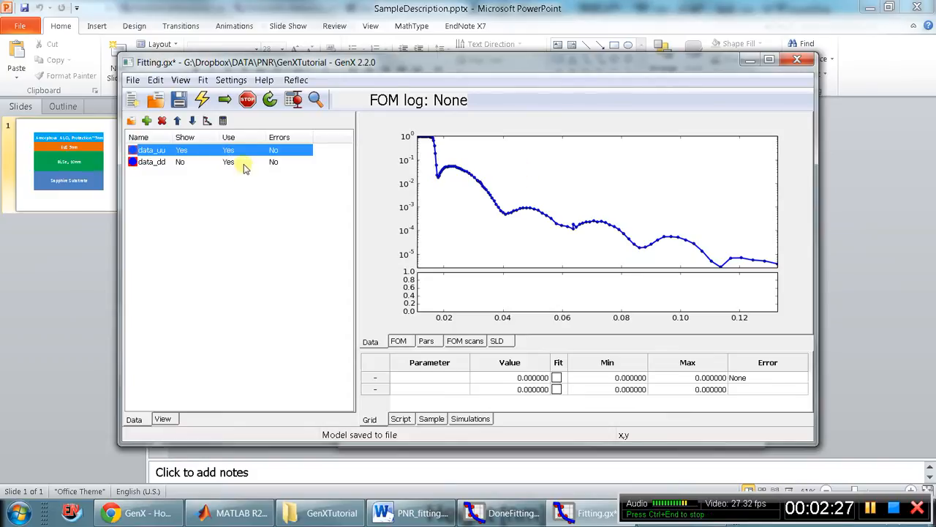
{"action": "left_click", "coordinate": [247, 163]}
{"action": "left_click", "coordinate": [250, 152]}
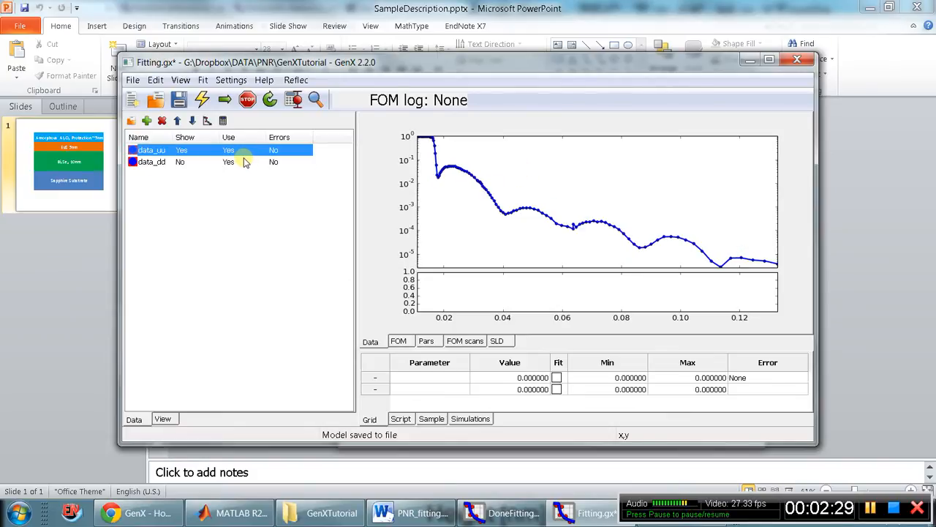
{"action": "right_click", "coordinate": [215, 150]}
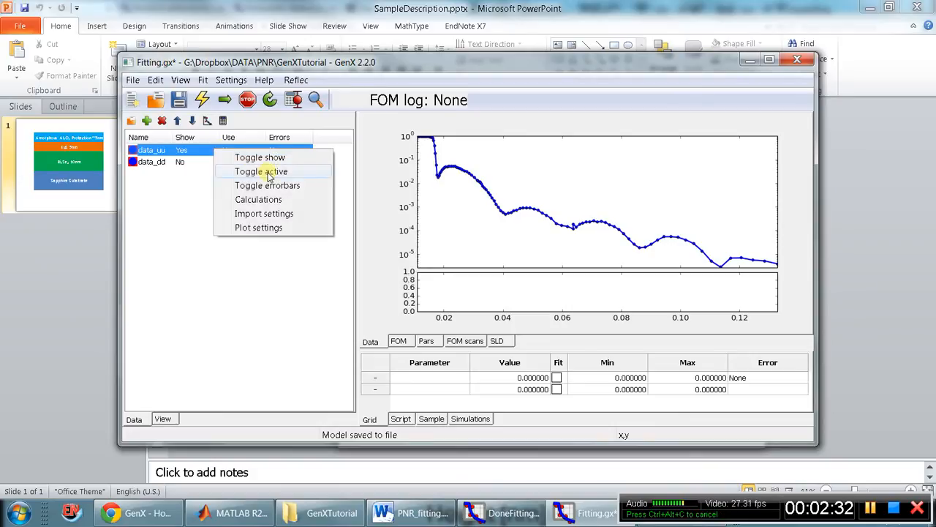
{"action": "left_click", "coordinate": [269, 227]}
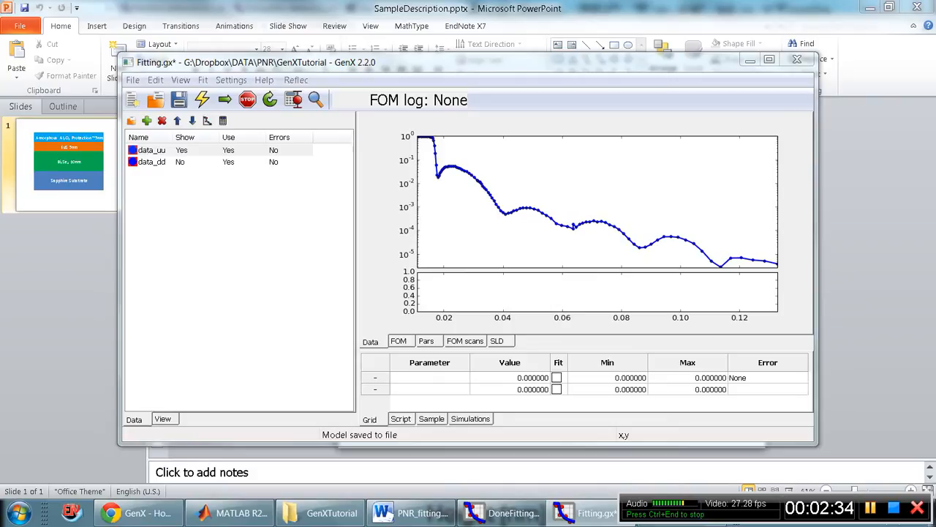
{"action": "left_click", "coordinate": [237, 247]}
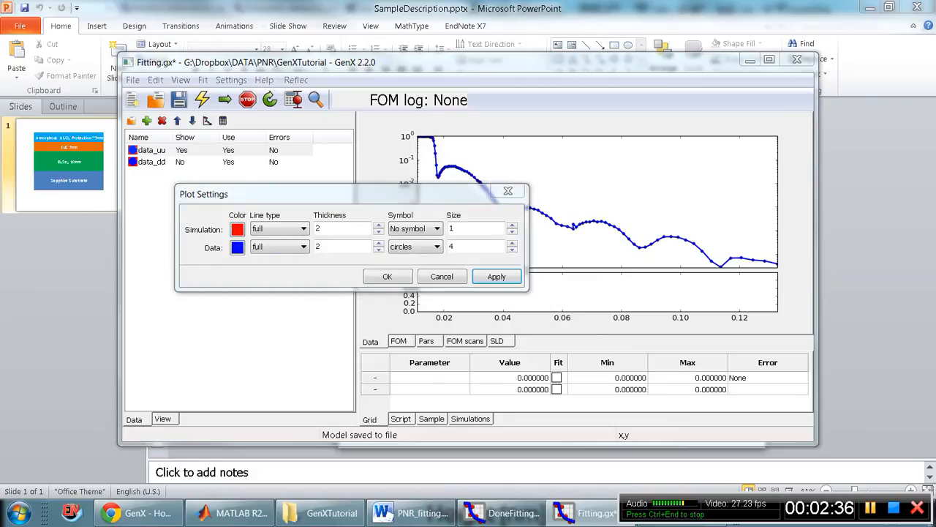
{"action": "left_click", "coordinate": [170, 250]}
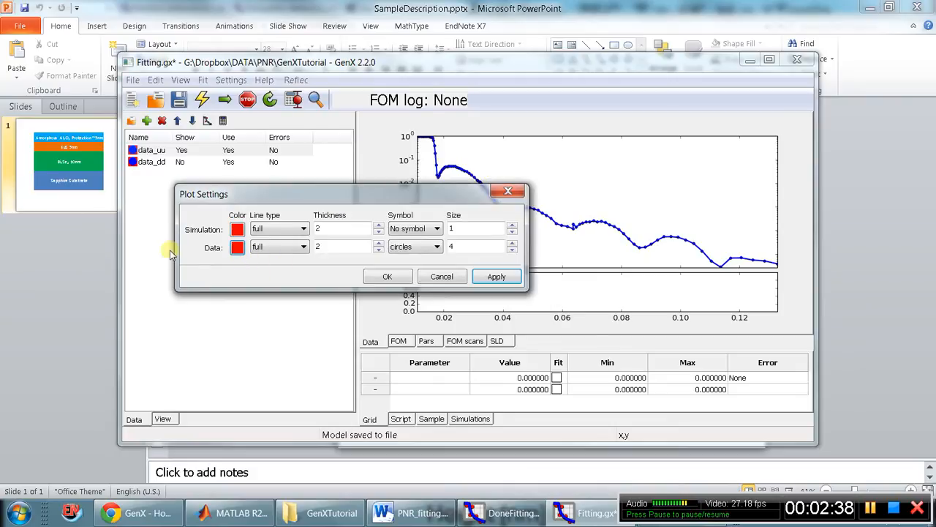
{"action": "left_click_drag", "start_coordinate": [455, 278], "coordinate": [499, 278]}
{"action": "left_click", "coordinate": [498, 278]}
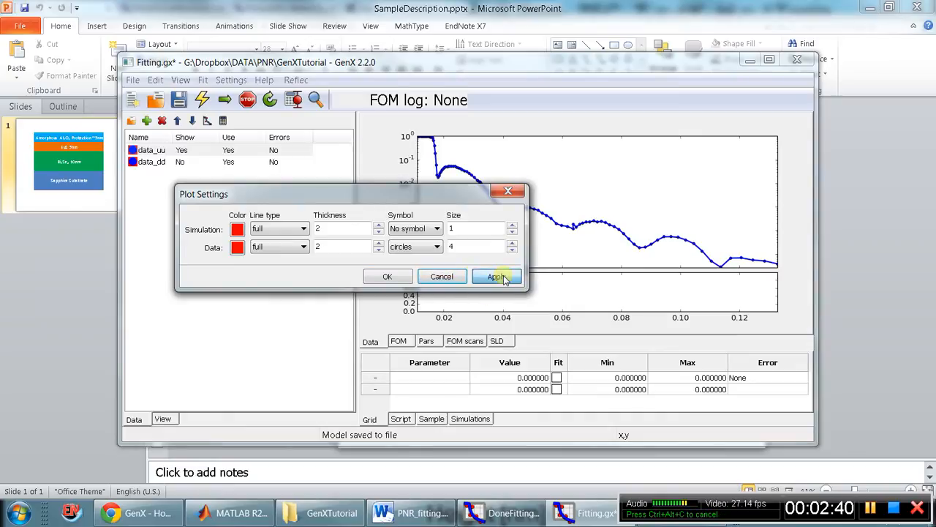
{"action": "left_click", "coordinate": [394, 278]}
Set the simulation curve colour of the data_dd data set to blue in its plot settings.
{"action": "left_click", "coordinate": [169, 162]}
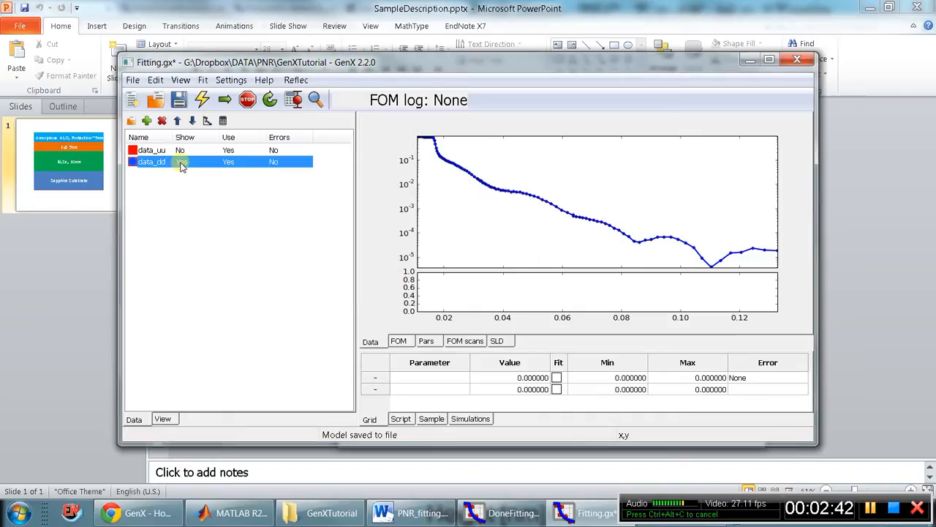
{"action": "right_click", "coordinate": [181, 164]}
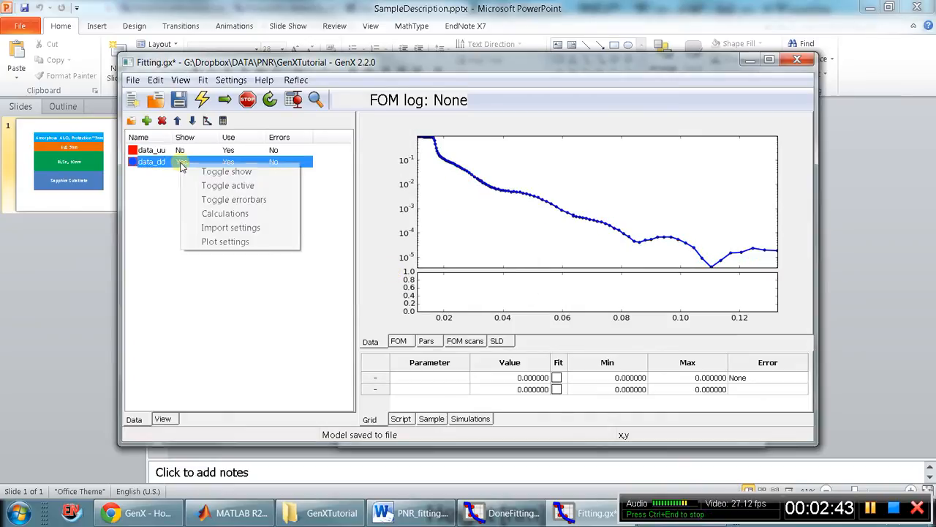
{"action": "left_click", "coordinate": [265, 213]}
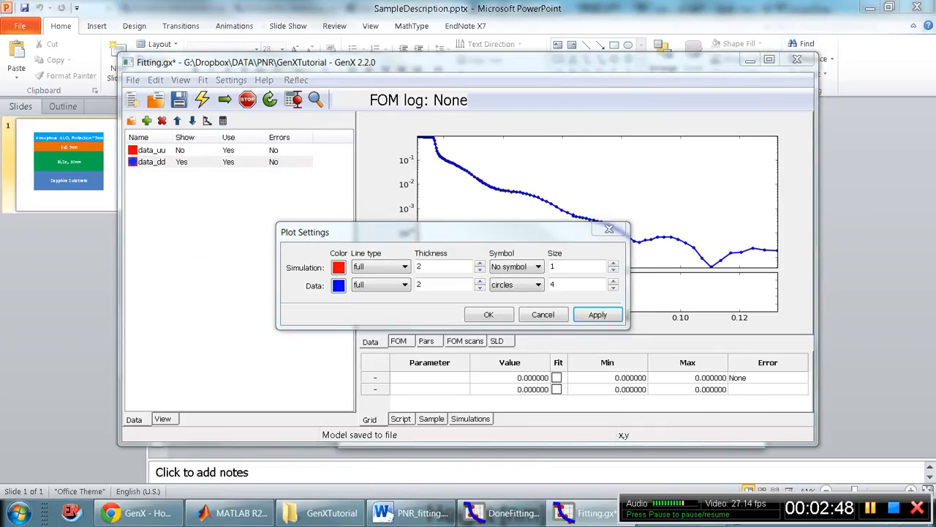
{"action": "key", "text": "Return"}
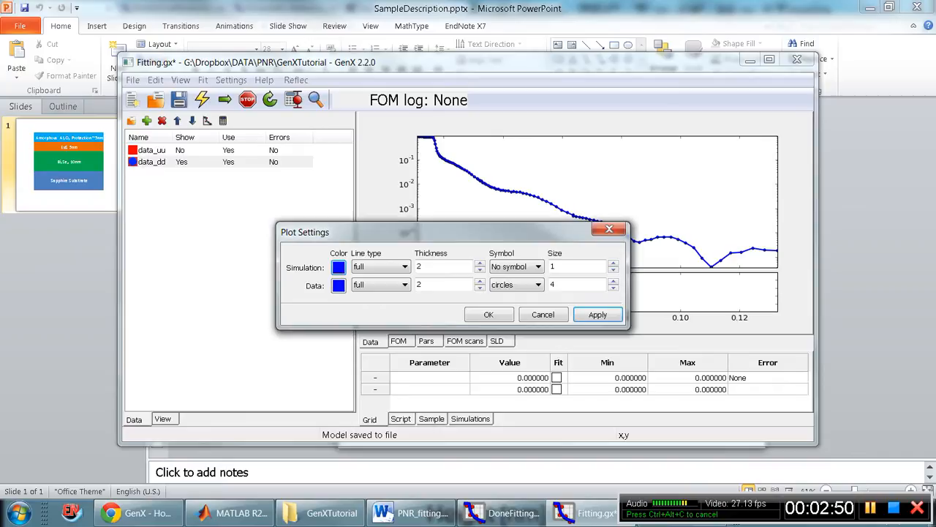
{"action": "left_click", "coordinate": [598, 316]}
{"action": "left_click", "coordinate": [489, 315]}
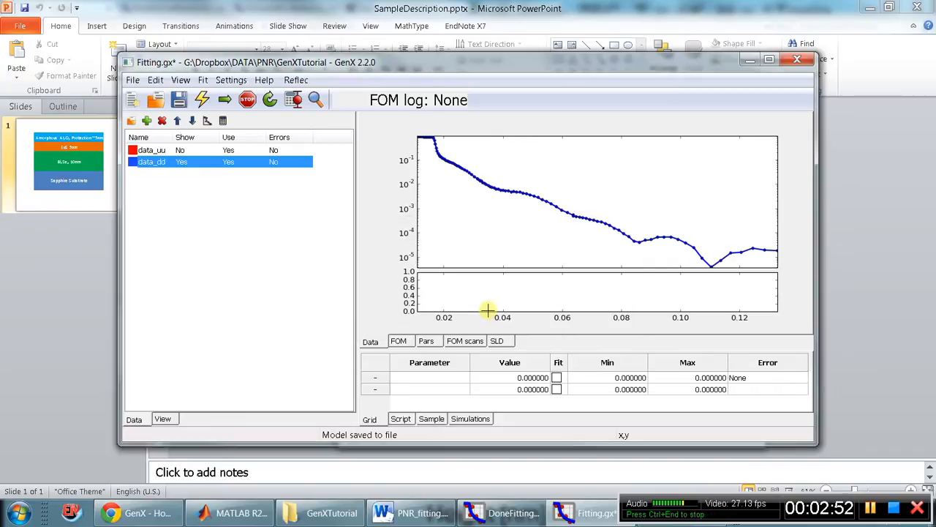
Check the curve colours by showing data_uu and data_dd alternately in the plot.
{"action": "left_click", "coordinate": [201, 151]}
{"action": "left_click", "coordinate": [211, 163]}
{"action": "left_click", "coordinate": [214, 150]}
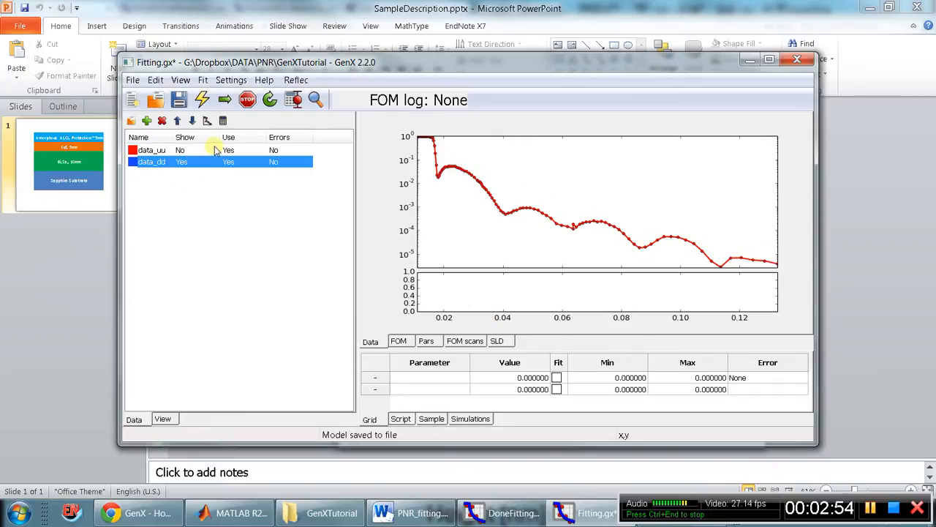
{"action": "left_click", "coordinate": [223, 161]}
{"action": "left_click", "coordinate": [218, 150]}
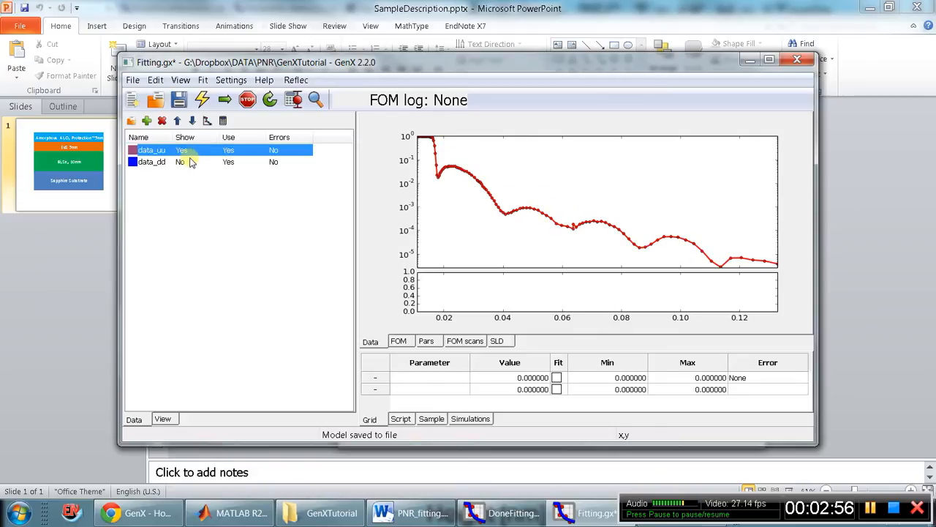
{"action": "left_click", "coordinate": [191, 161]}
{"action": "left_click", "coordinate": [191, 151]}
Enable toggle-show mode and add the data_dd curve to the plot alongside data_uu.
{"action": "left_click", "coordinate": [181, 81]}
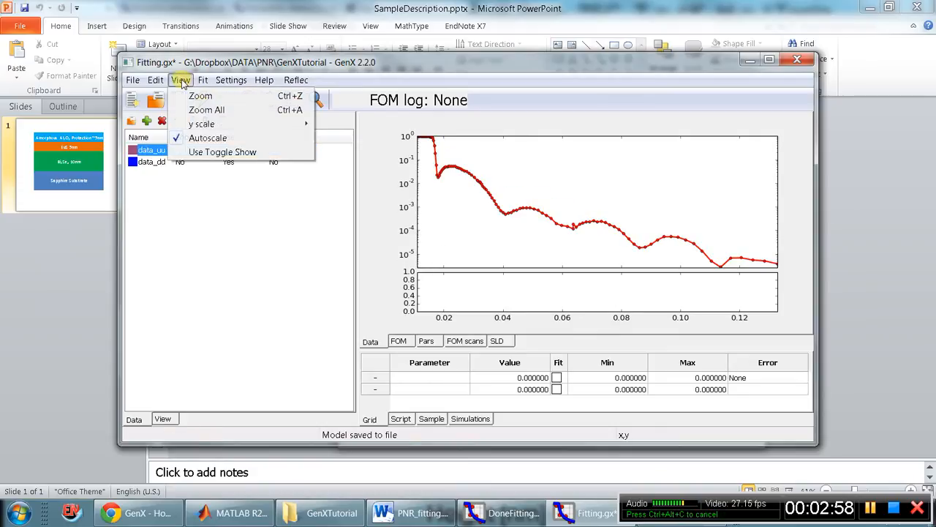
{"action": "left_click", "coordinate": [213, 151]}
{"action": "left_click", "coordinate": [251, 161]}
{"action": "right_click", "coordinate": [252, 161]}
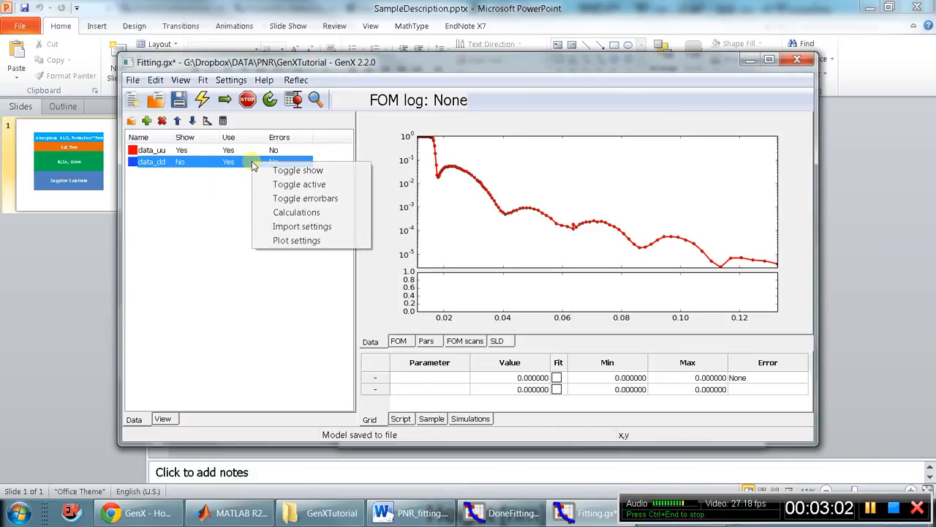
{"action": "left_click", "coordinate": [276, 171]}
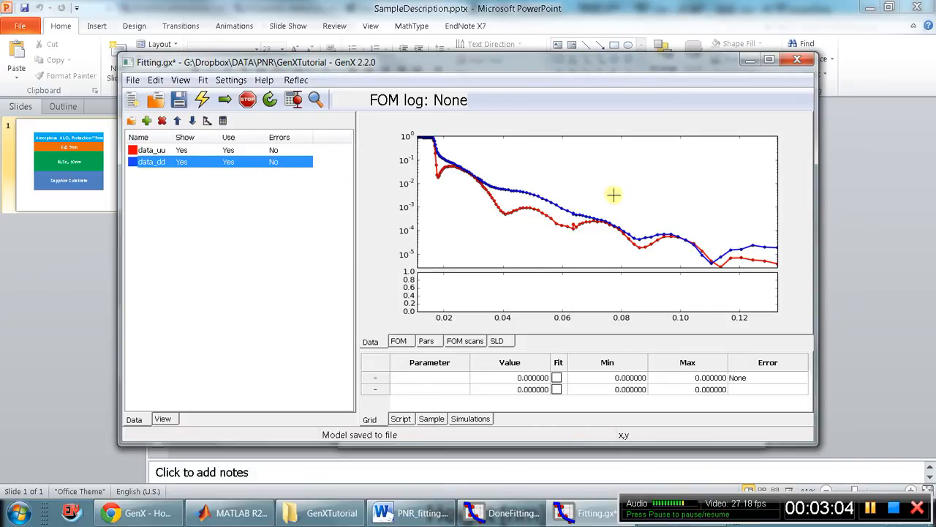
Save the Fitting.gx model and maximize its window.
{"action": "left_click", "coordinate": [279, 151]}
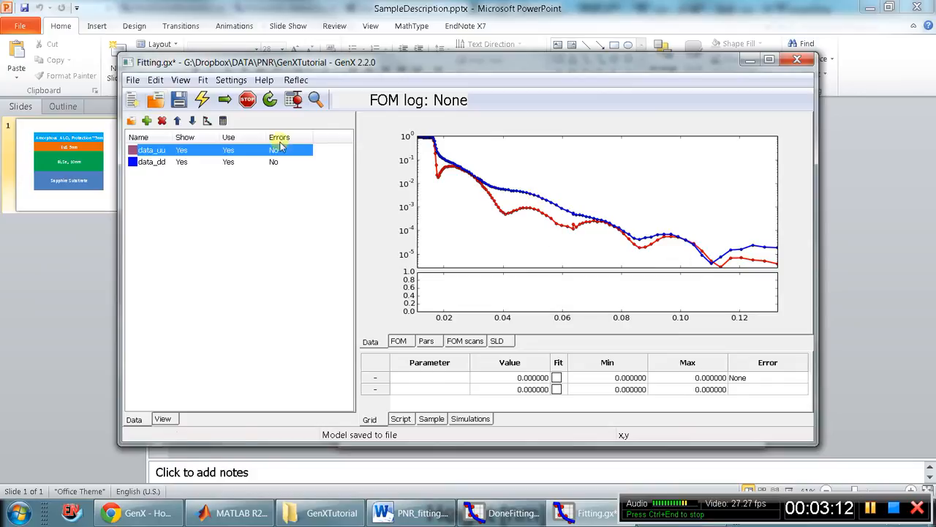
{"action": "left_click", "coordinate": [178, 99]}
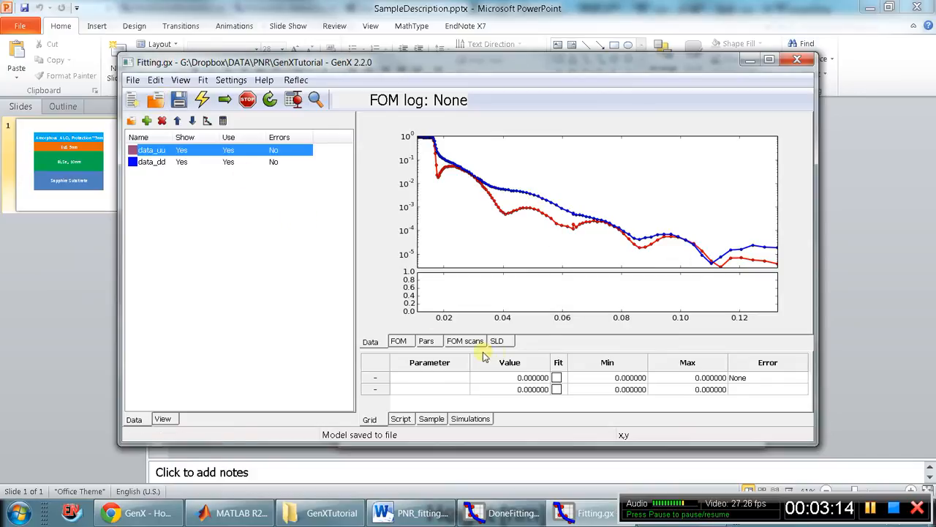
{"action": "left_click", "coordinate": [769, 60]}
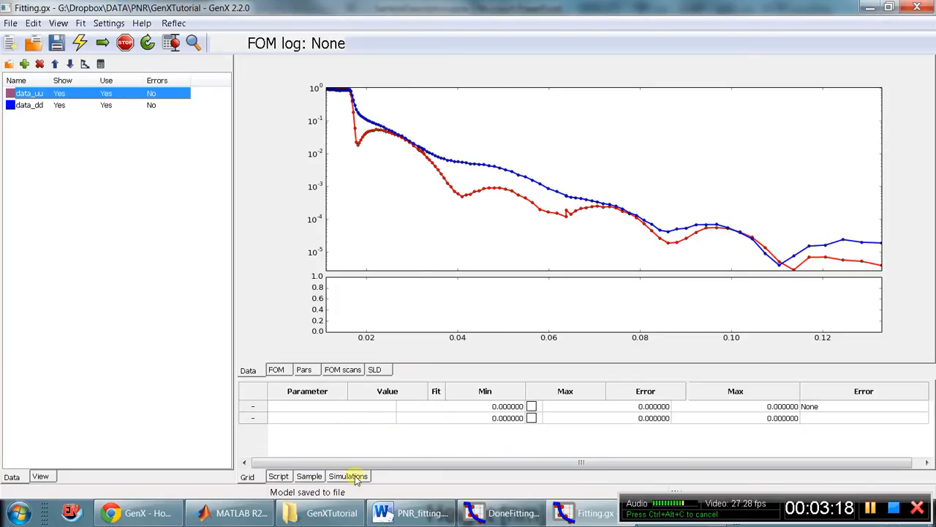
Show the model's sample layers, check the film stack in SampleDescription.pptx, and return to Fitting.gx with the Sub layer selected.
{"action": "left_click", "coordinate": [308, 476]}
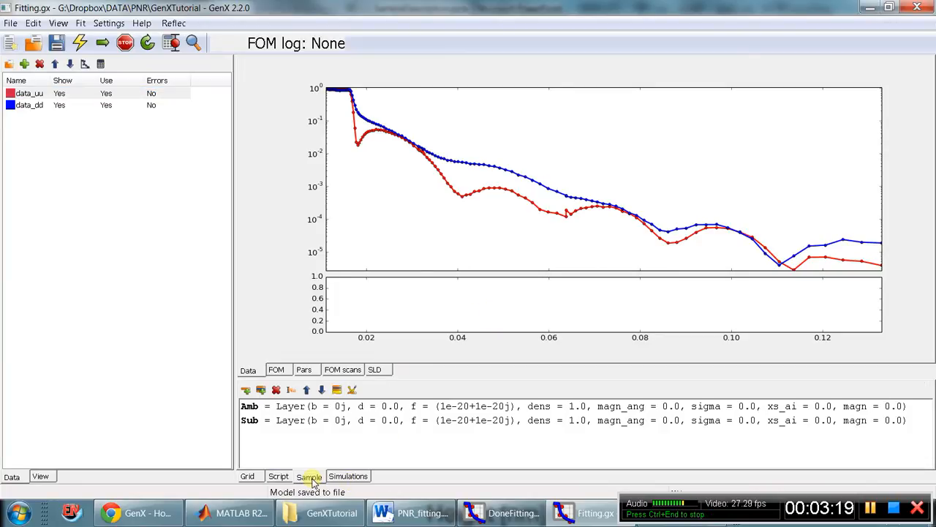
{"action": "left_click", "coordinate": [389, 411]}
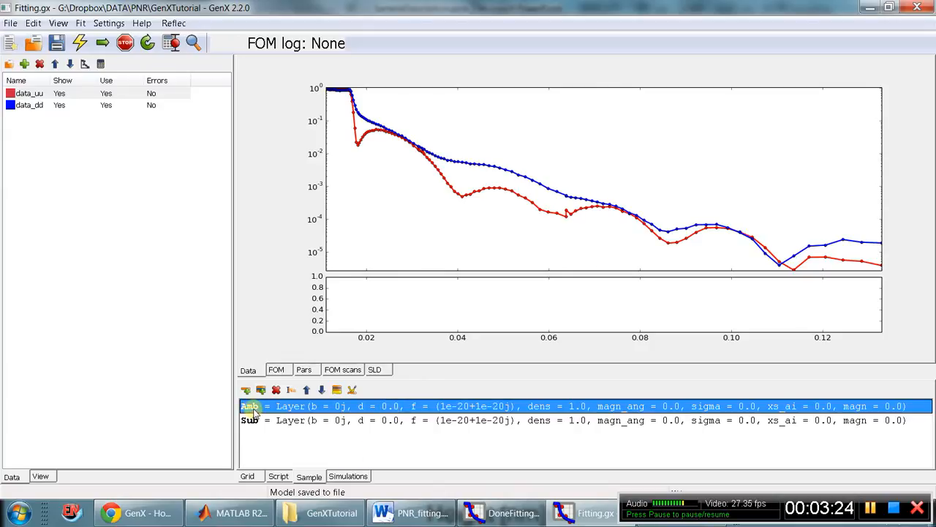
{"action": "left_click", "coordinate": [322, 513]}
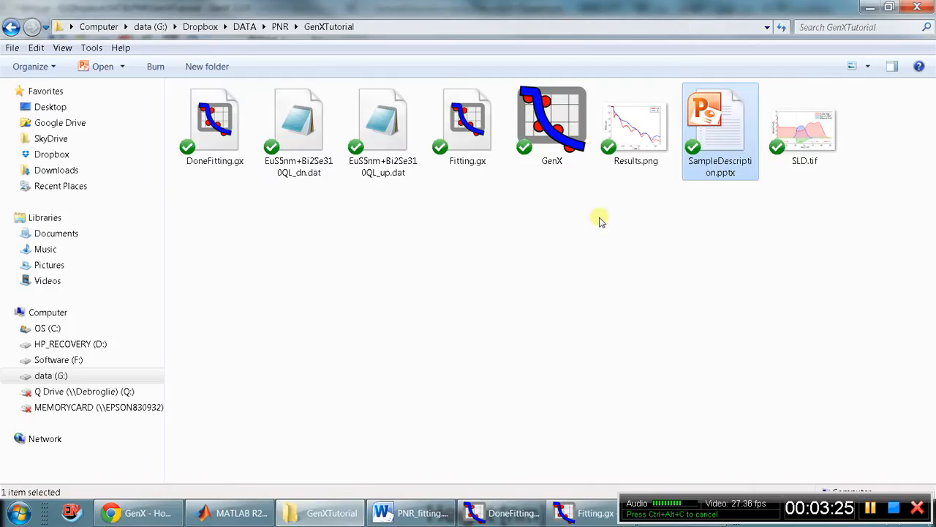
{"action": "double_click", "coordinate": [702, 162]}
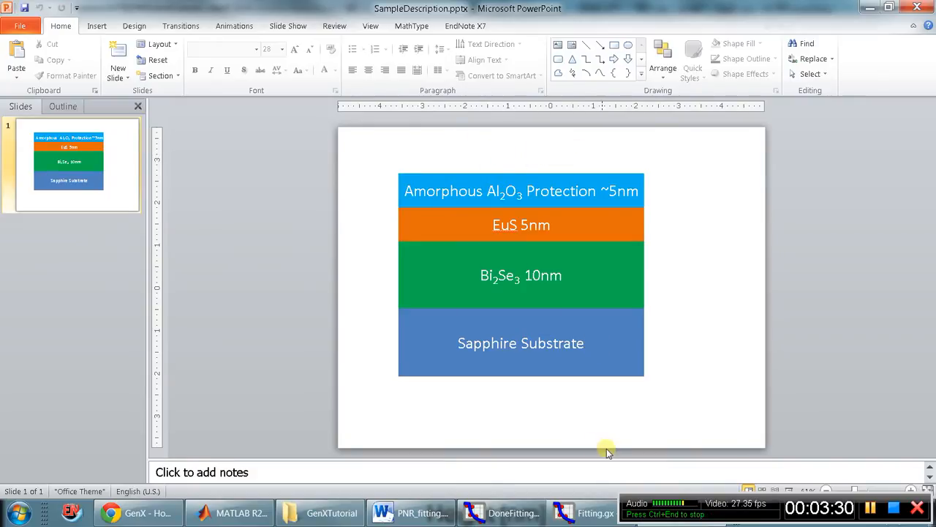
{"action": "left_click", "coordinate": [428, 513]}
{"action": "left_click", "coordinate": [507, 517]}
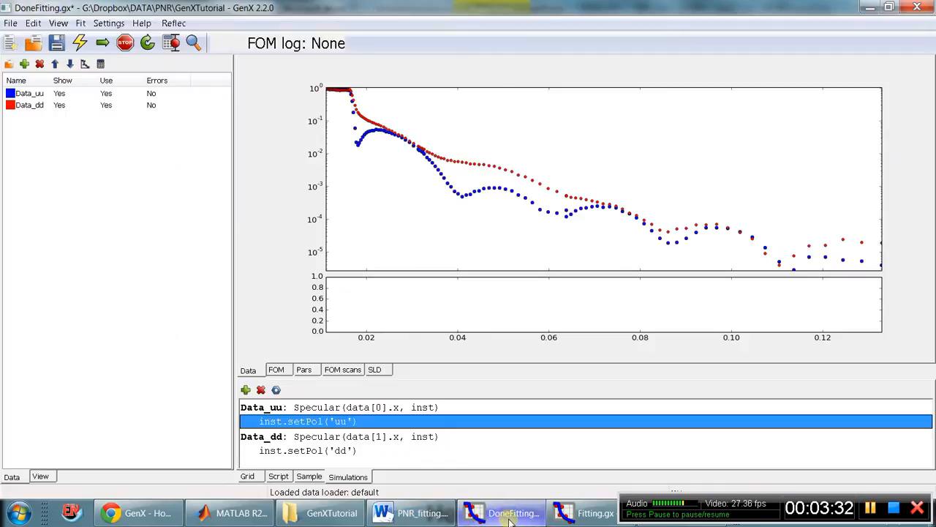
{"action": "left_click", "coordinate": [578, 518]}
{"action": "left_click", "coordinate": [369, 422]}
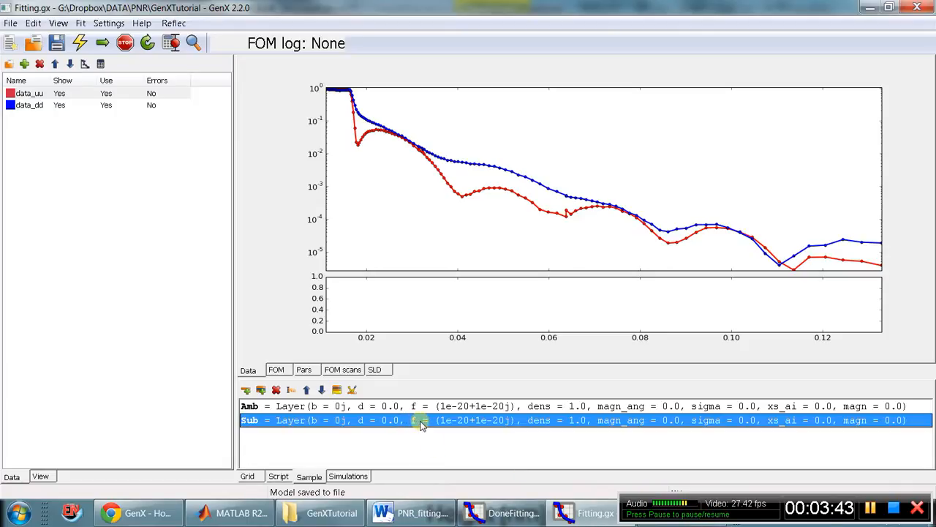
Switch to Chrome and read the "Making a substrate" section of the GenX neutron reflectivity tutorial on the b and f entries.
{"action": "left_click", "coordinate": [139, 512]}
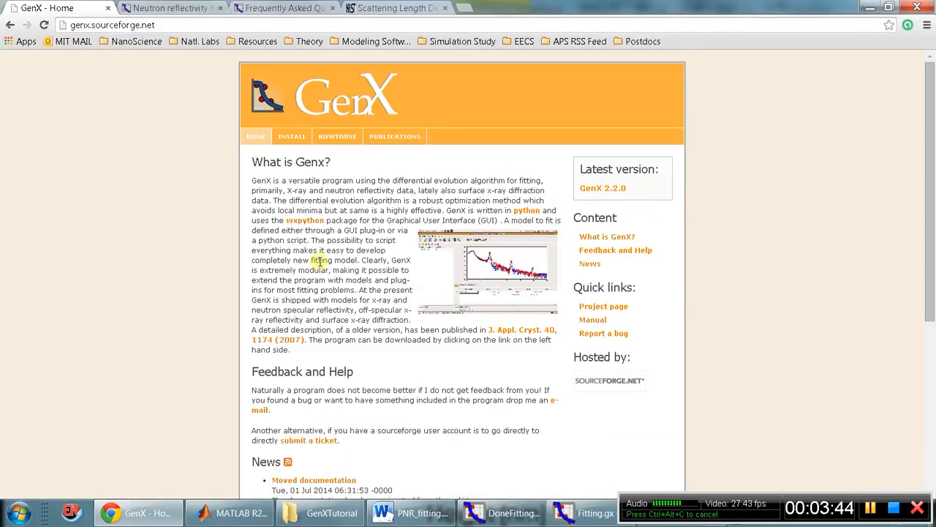
{"action": "left_click", "coordinate": [172, 7]}
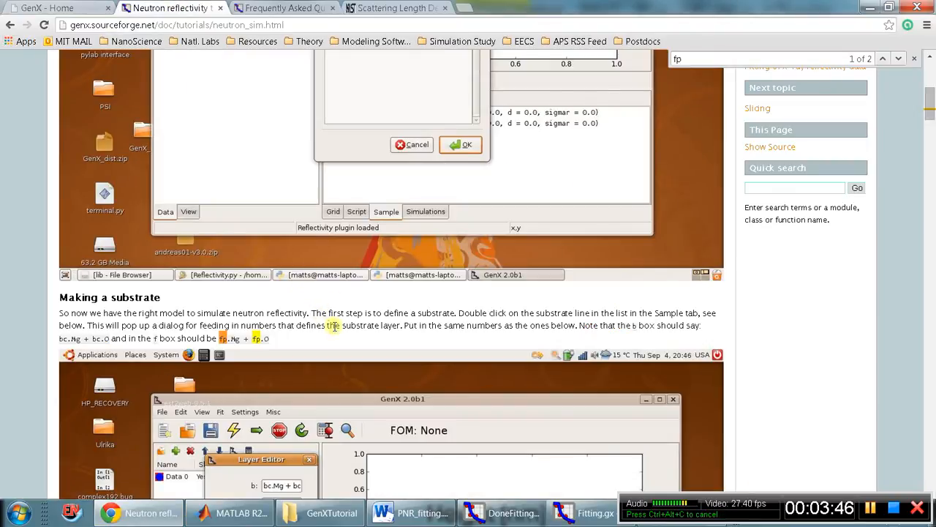
{"action": "scroll", "coordinate": [334, 325], "scroll_direction": "up", "scroll_amount": 5}
{"action": "scroll", "coordinate": [334, 326], "scroll_direction": "down", "scroll_amount": 3}
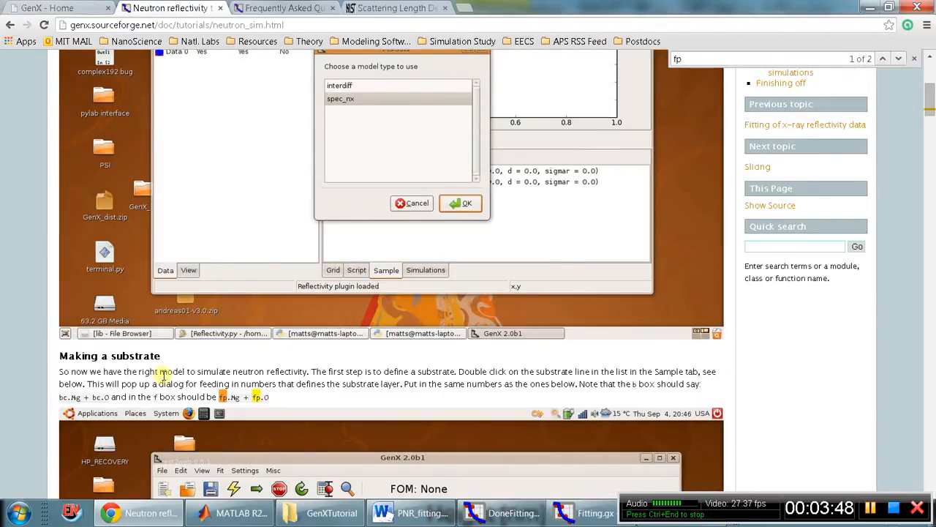
{"action": "scroll", "coordinate": [162, 375], "scroll_direction": "down", "scroll_amount": 2}
{"action": "left_click_drag", "start_coordinate": [75, 338], "coordinate": [192, 339]}
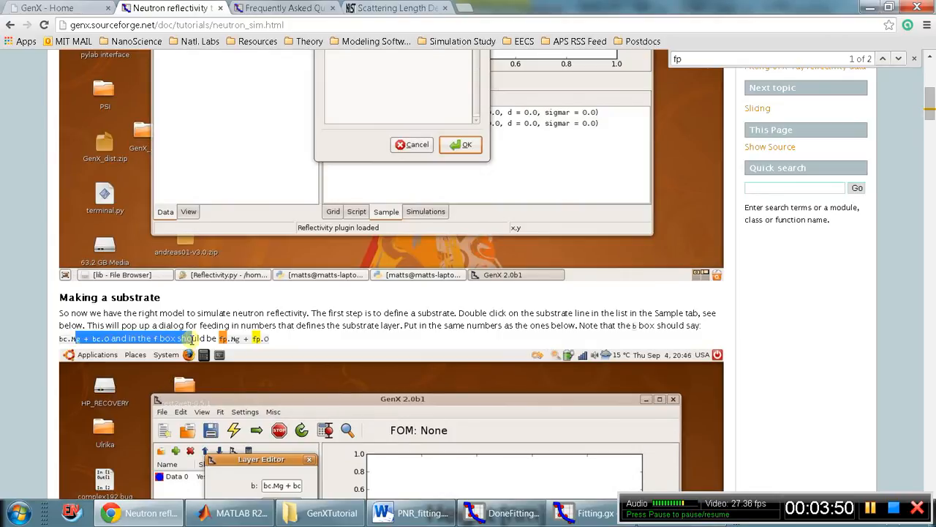
{"action": "left_click", "coordinate": [191, 339]}
{"action": "scroll", "coordinate": [243, 338], "scroll_direction": "down", "scroll_amount": 2}
{"action": "scroll", "coordinate": [237, 334], "scroll_direction": "up", "scroll_amount": 3}
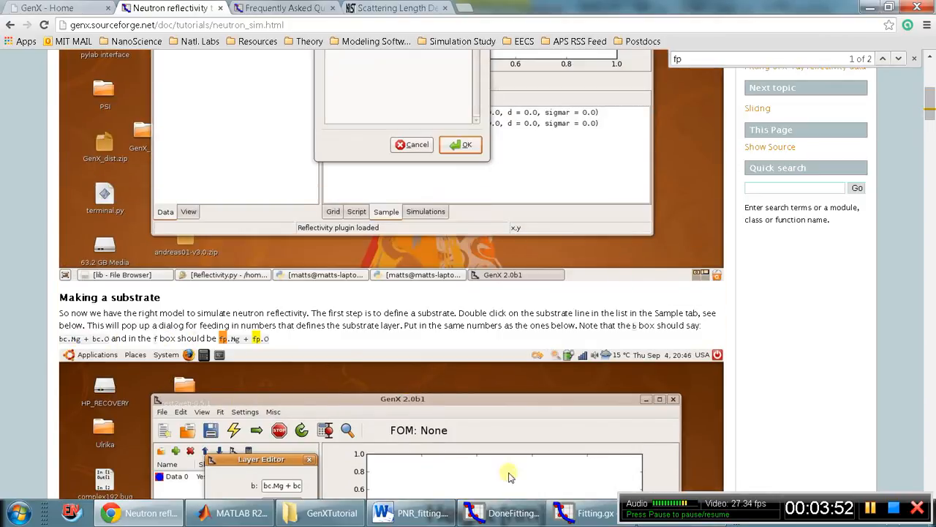
Open the Sub layer for editing and set its f to fp.Al*2+fp.O*3, copied from the sapphire substrate table in PNR_fitting.docx.
{"action": "left_click", "coordinate": [421, 513]}
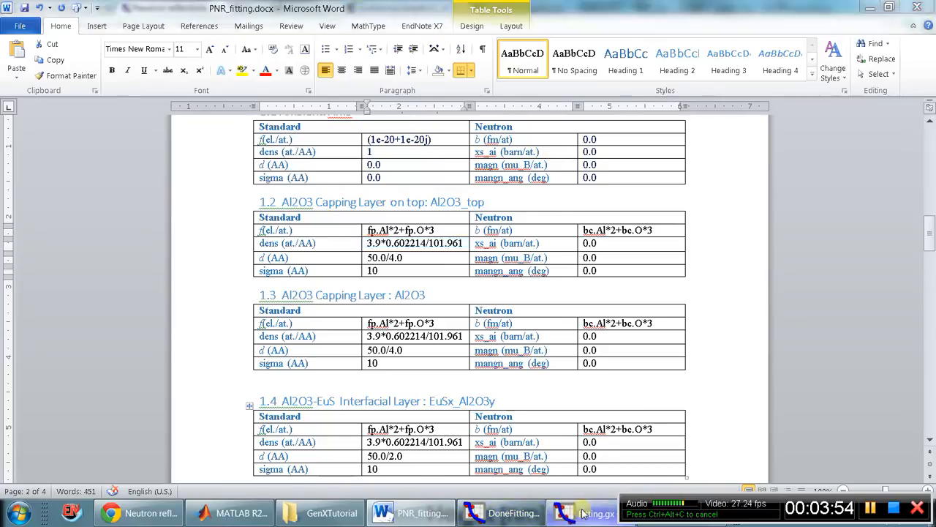
{"action": "left_click", "coordinate": [585, 513]}
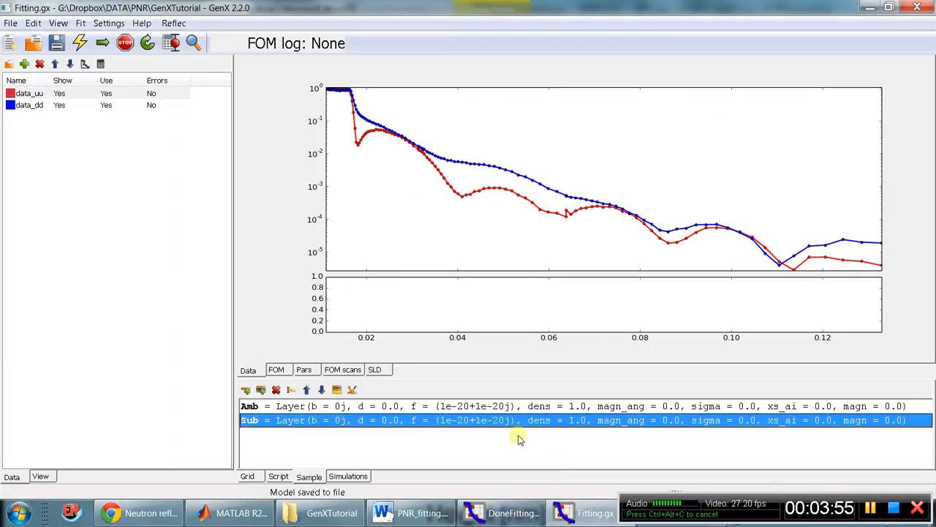
{"action": "double_click", "coordinate": [442, 421]}
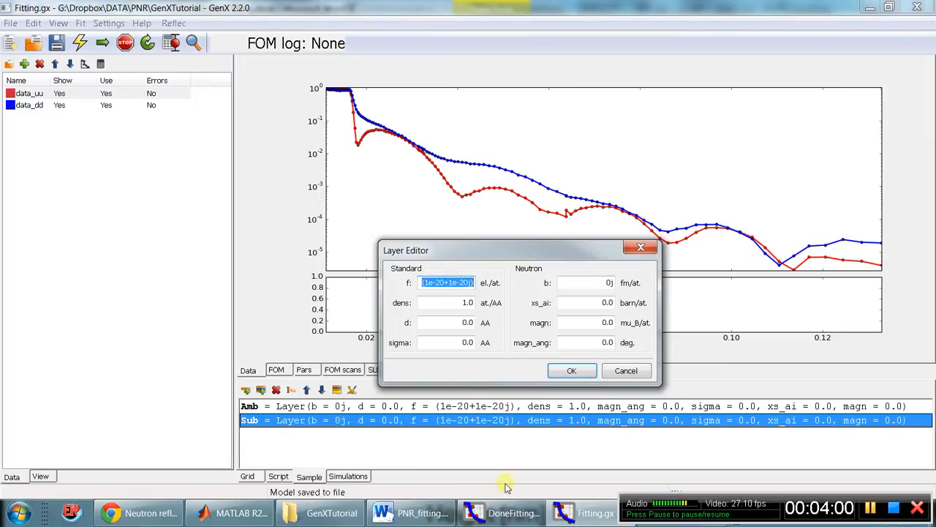
{"action": "left_click", "coordinate": [423, 514]}
{"action": "scroll", "coordinate": [399, 362], "scroll_direction": "down", "scroll_amount": 5}
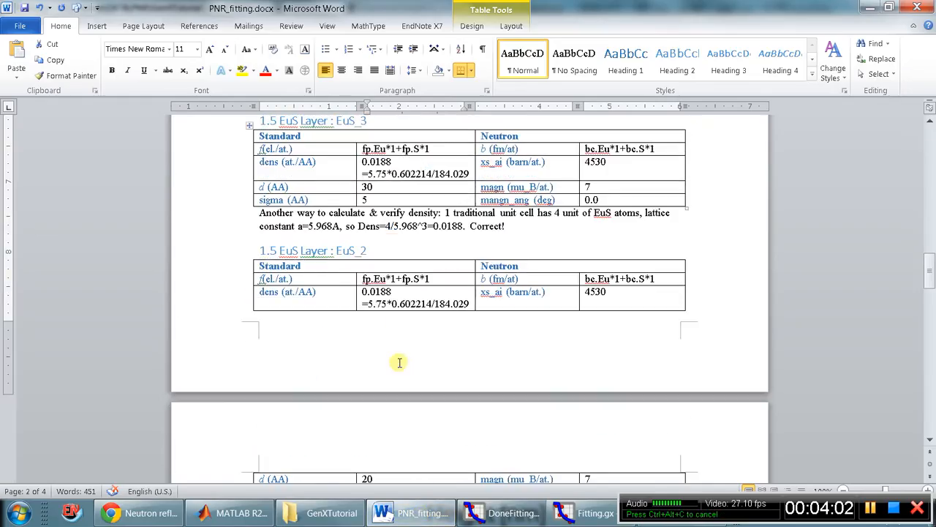
{"action": "scroll", "coordinate": [400, 362], "scroll_direction": "down", "scroll_amount": 10}
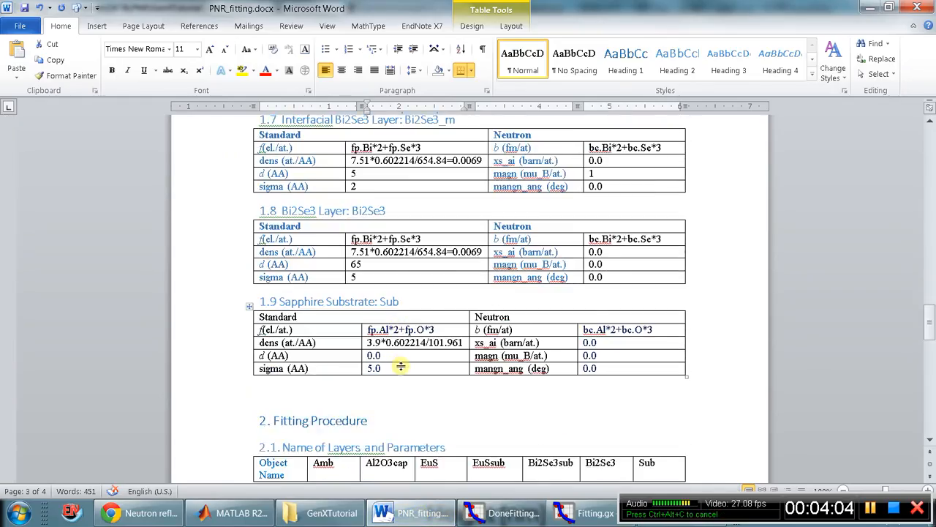
{"action": "scroll", "coordinate": [401, 365], "scroll_direction": "down", "scroll_amount": 1}
{"action": "left_click_drag", "start_coordinate": [445, 294], "coordinate": [366, 294]}
{"action": "key", "text": "ctrl+c"}
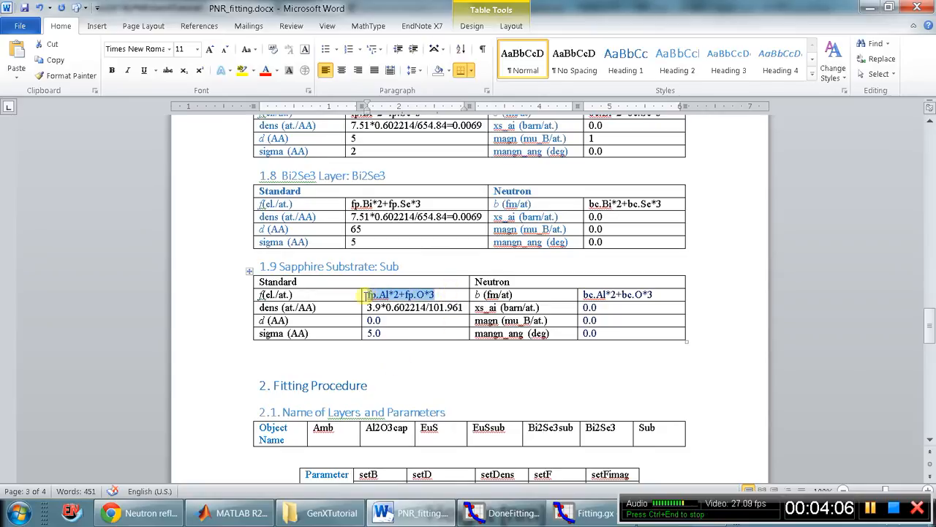
{"action": "left_click", "coordinate": [517, 518]}
{"action": "left_click", "coordinate": [579, 516]}
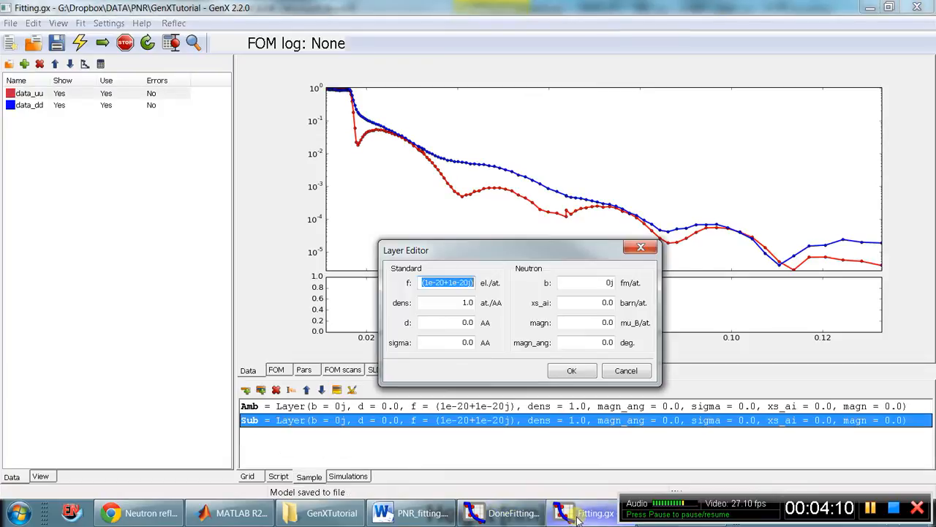
{"action": "key", "text": "ctrl+v"}
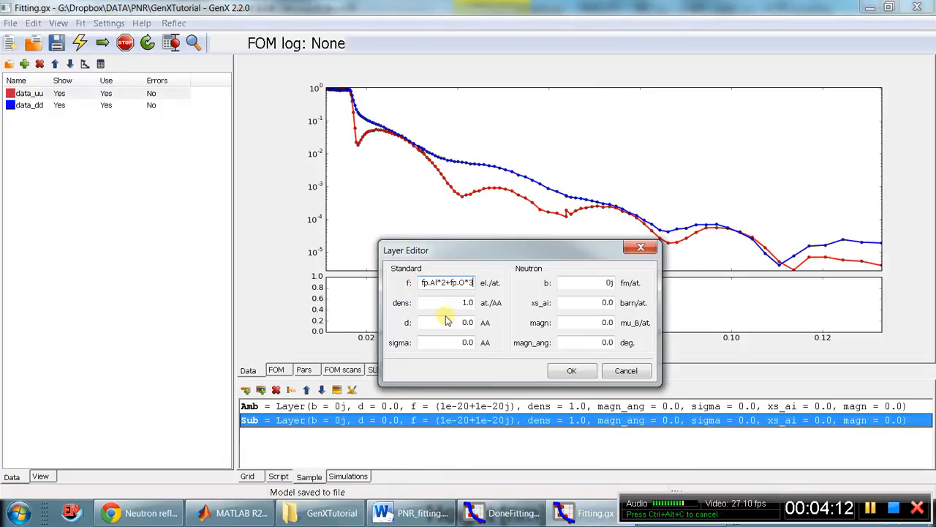
Copy bc.Al*2+bc.O*3 from the sapphire substrate table in PNR_fitting.docx into the Sub layer's b value in Fitting.gx.
{"action": "left_click", "coordinate": [414, 513]}
{"action": "left_click", "coordinate": [622, 295]}
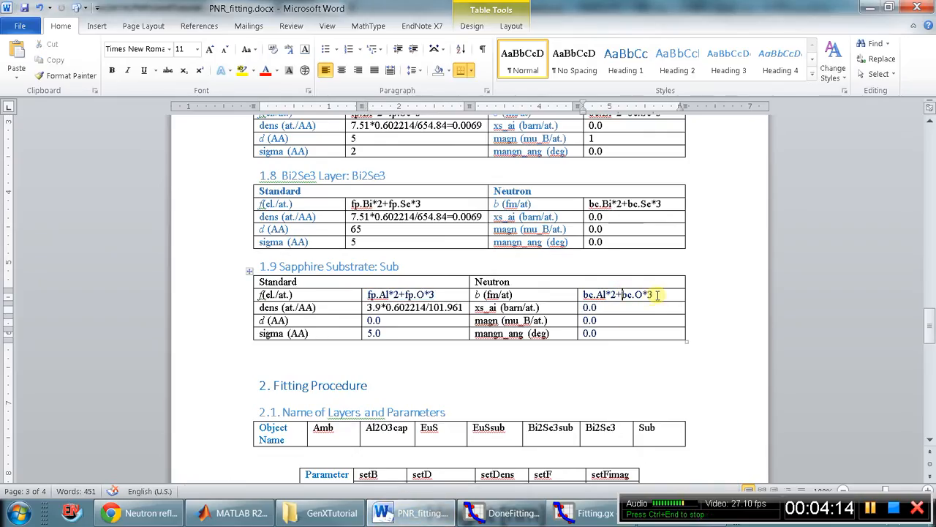
{"action": "left_click_drag", "start_coordinate": [657, 294], "coordinate": [591, 295]}
{"action": "key", "text": "ctrl+c"}
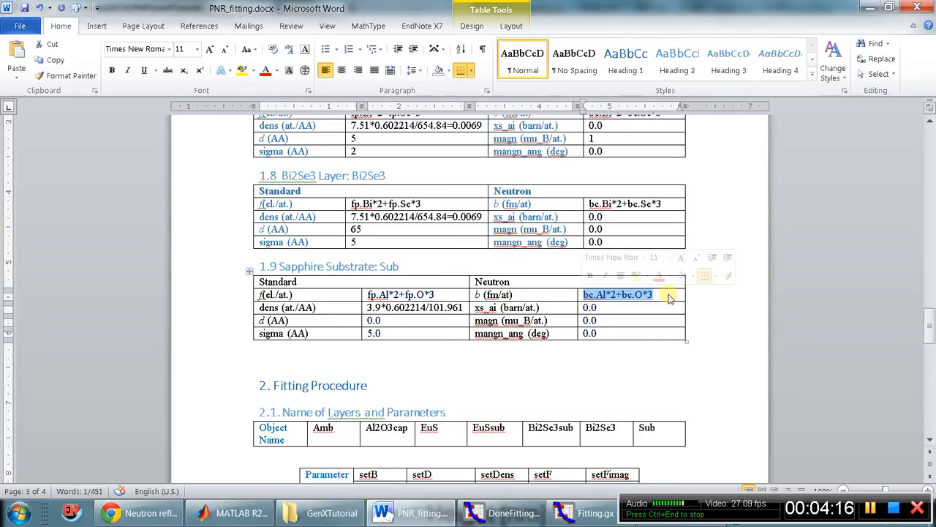
{"action": "left_click", "coordinate": [585, 513]}
{"action": "double_click", "coordinate": [564, 284]}
{"action": "key", "text": "ctrl+v"}
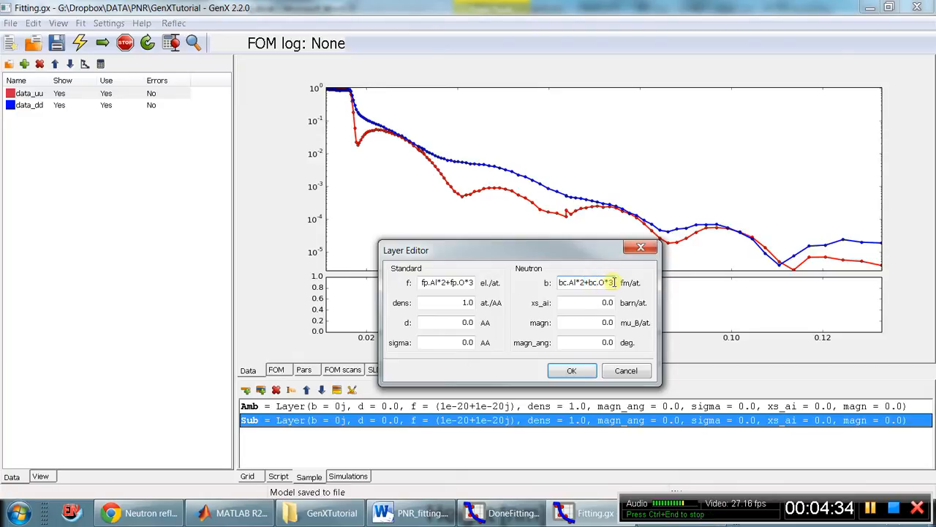
Examine the terms of the Sub layer's b expression, compare them with the substrate example in the Chrome tutorial, and return to Fitting.gx.
{"action": "left_click_drag", "start_coordinate": [615, 283], "coordinate": [556, 284]}
{"action": "left_click", "coordinate": [589, 282]}
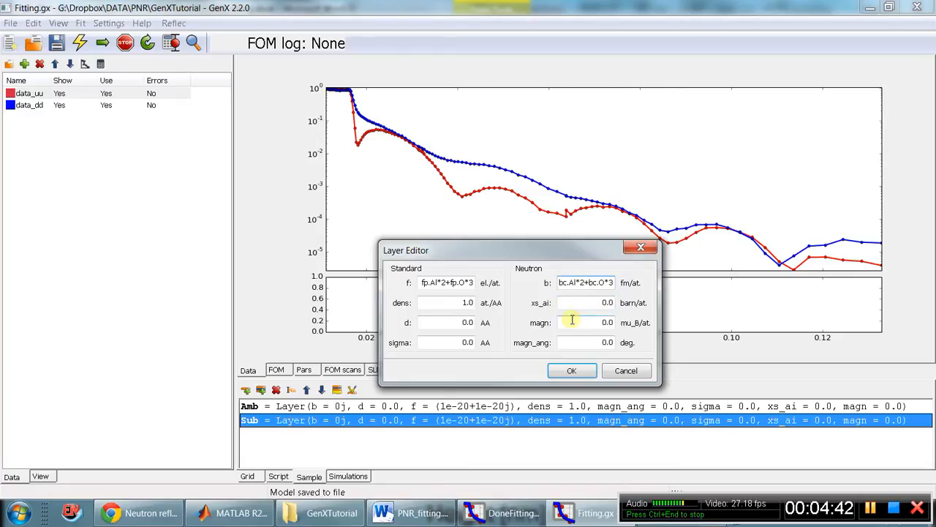
{"action": "double_click", "coordinate": [563, 282]}
{"action": "left_click", "coordinate": [576, 284]}
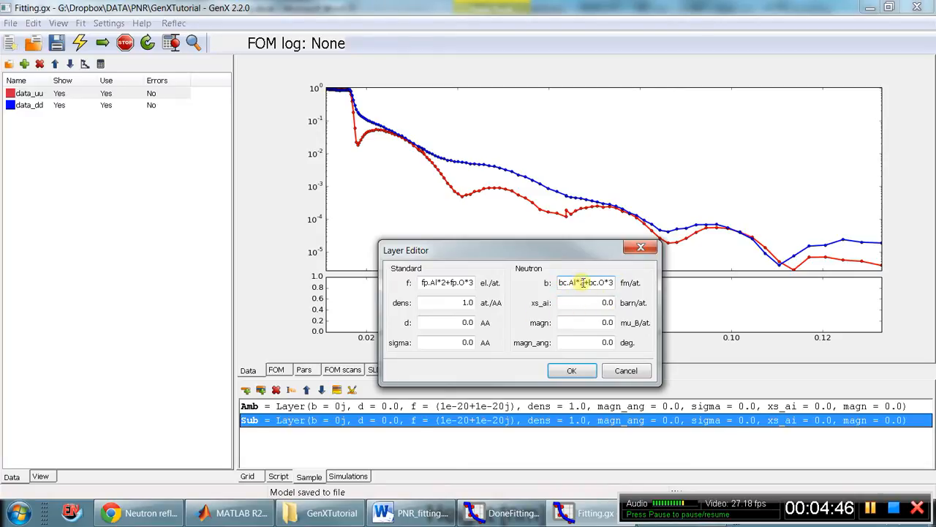
{"action": "left_click_drag", "start_coordinate": [590, 283], "coordinate": [602, 283]}
{"action": "left_click", "coordinate": [603, 283]}
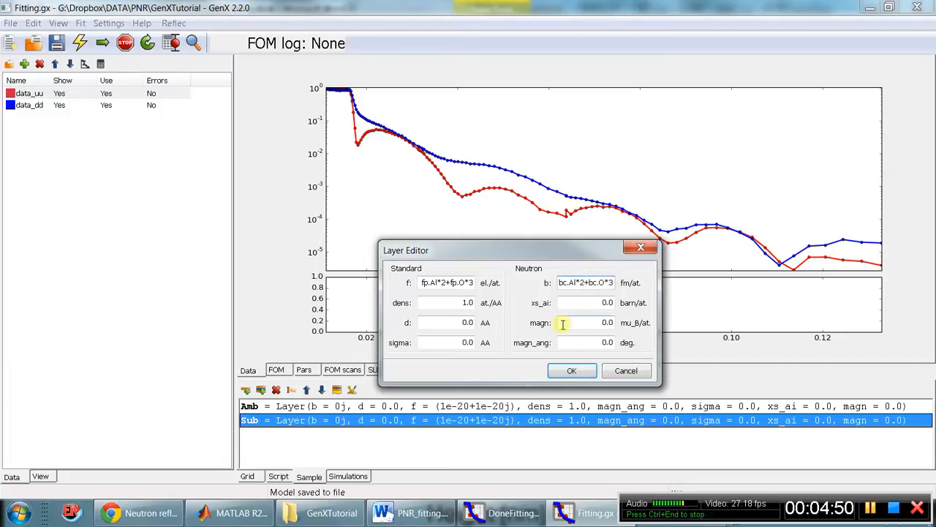
{"action": "left_click", "coordinate": [142, 513]}
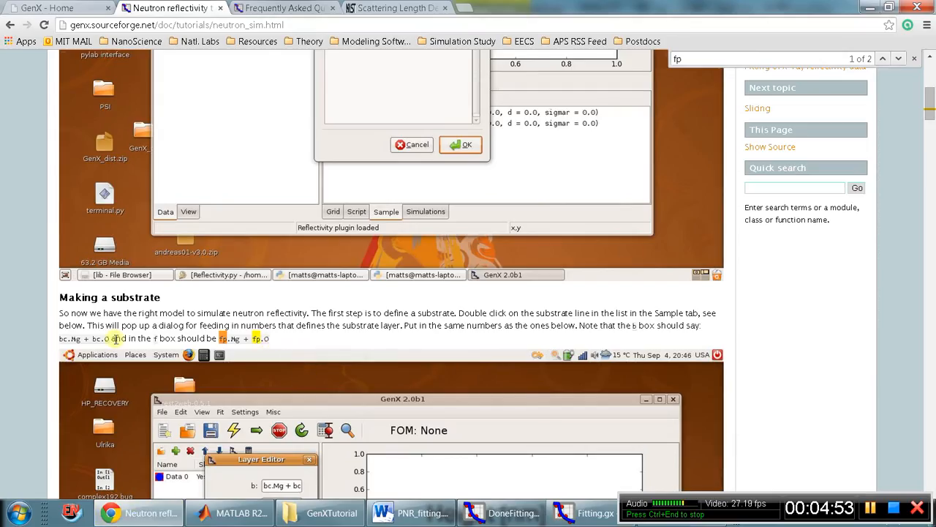
{"action": "left_click_drag", "start_coordinate": [59, 338], "coordinate": [276, 334]}
{"action": "left_click", "coordinate": [181, 338]}
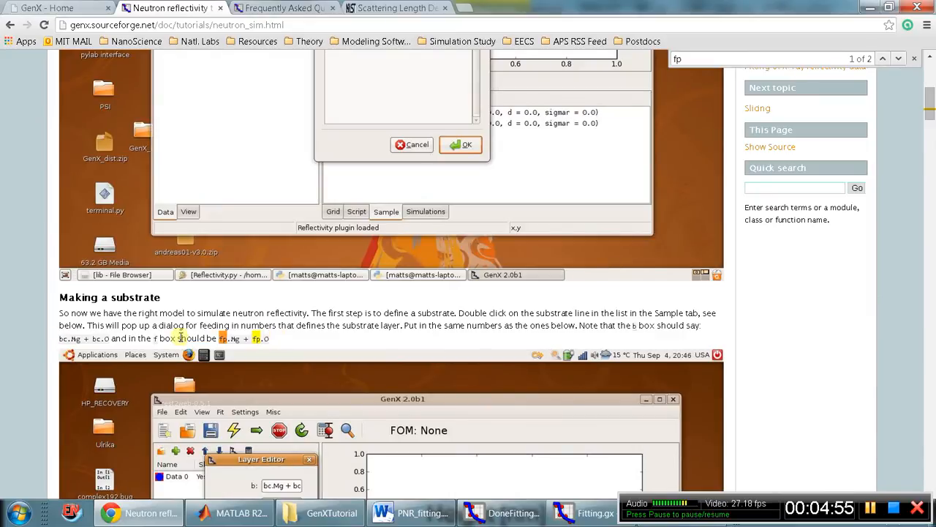
{"action": "left_click_drag", "start_coordinate": [112, 338], "coordinate": [61, 338]}
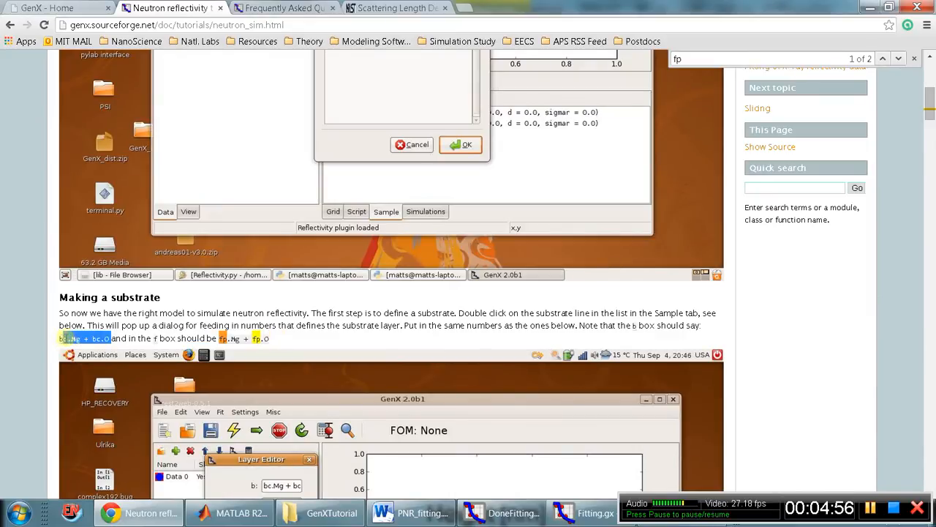
{"action": "left_click", "coordinate": [90, 25]}
{"action": "left_click", "coordinate": [583, 507]}
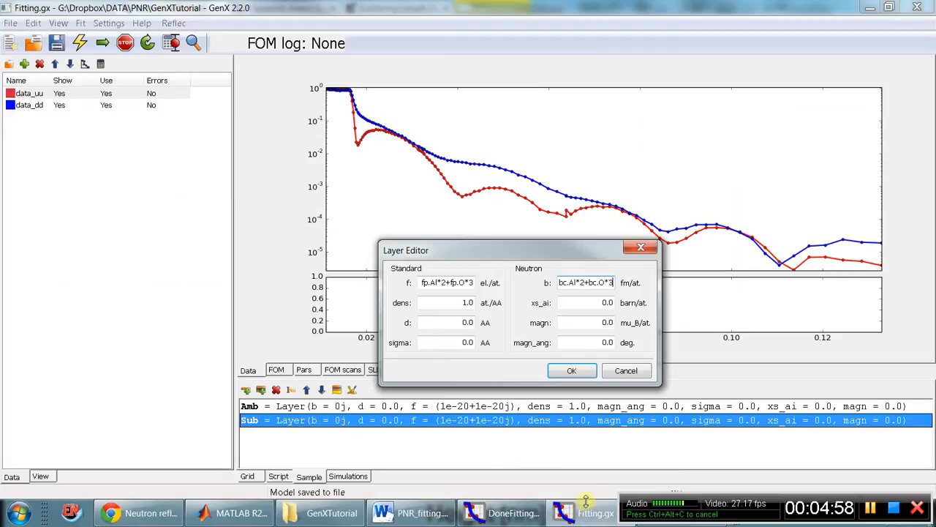
Set the Sub layer's sigma to 5 AA.
{"action": "left_click_drag", "start_coordinate": [446, 302], "coordinate": [486, 322]}
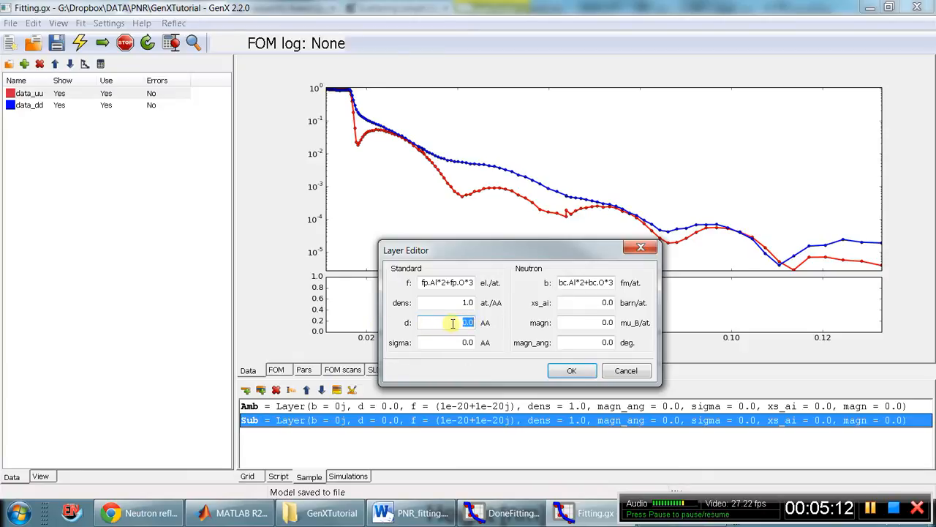
{"action": "key", "text": "Tab"}
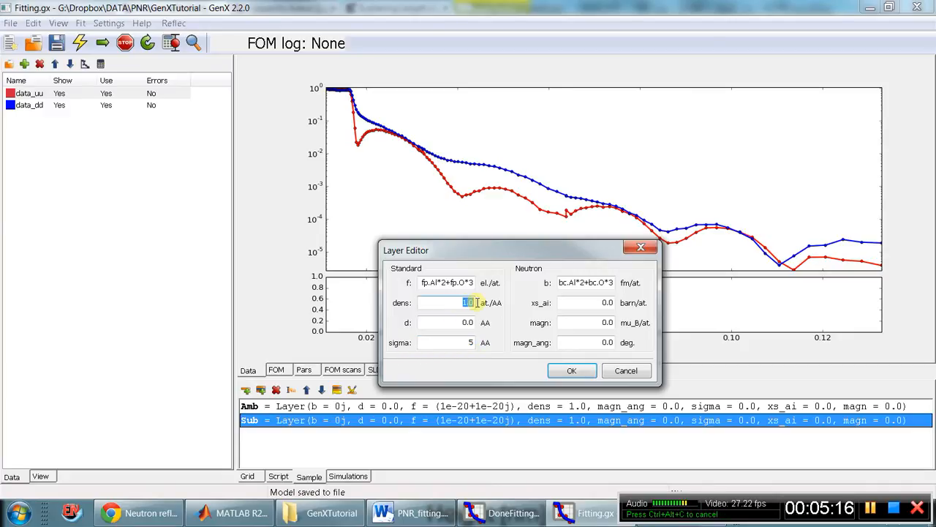
{"action": "left_click_drag", "start_coordinate": [467, 342], "coordinate": [484, 342]}
{"action": "key", "text": "BackSpace"}
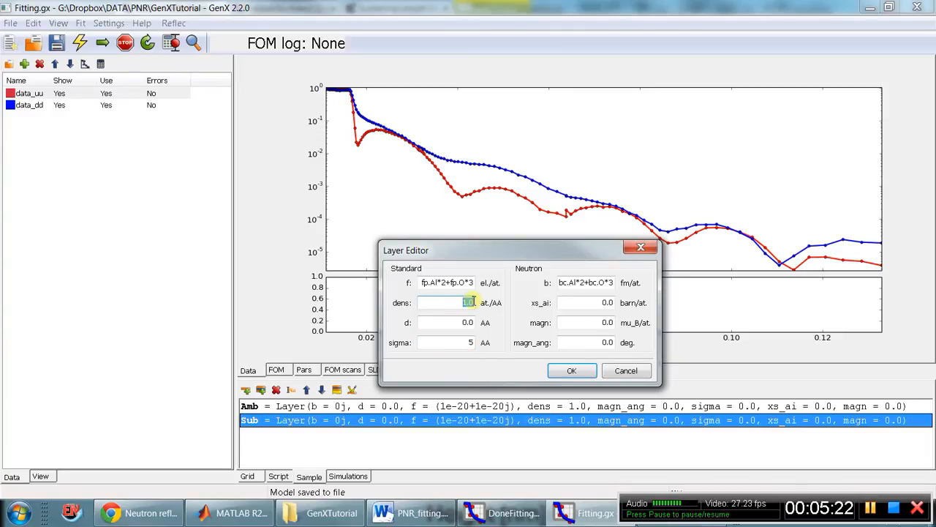
Check the substrate density in PNR_fitting.docx and read the GenX FAQ in Chrome on converting g/cm³ to formula units per Å³.
{"action": "left_click", "coordinate": [432, 512]}
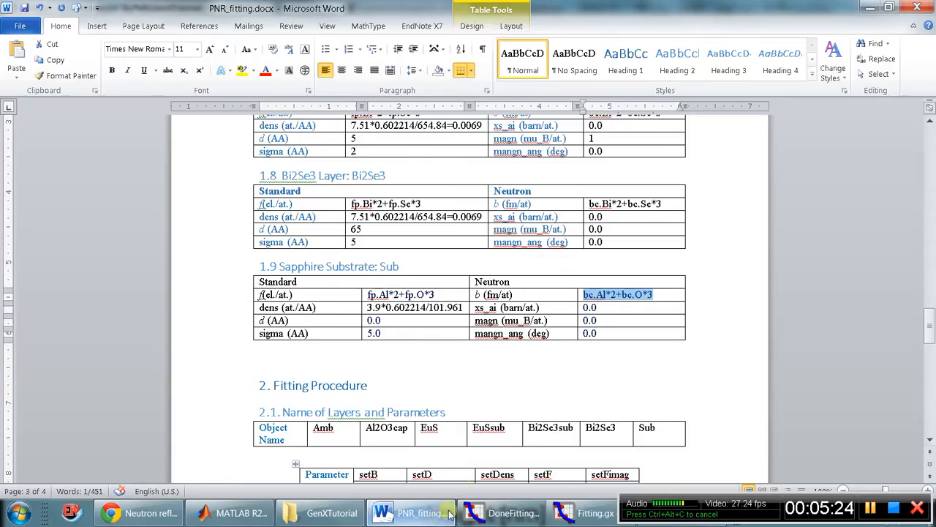
{"action": "left_click", "coordinate": [443, 314]}
{"action": "left_click", "coordinate": [139, 513]}
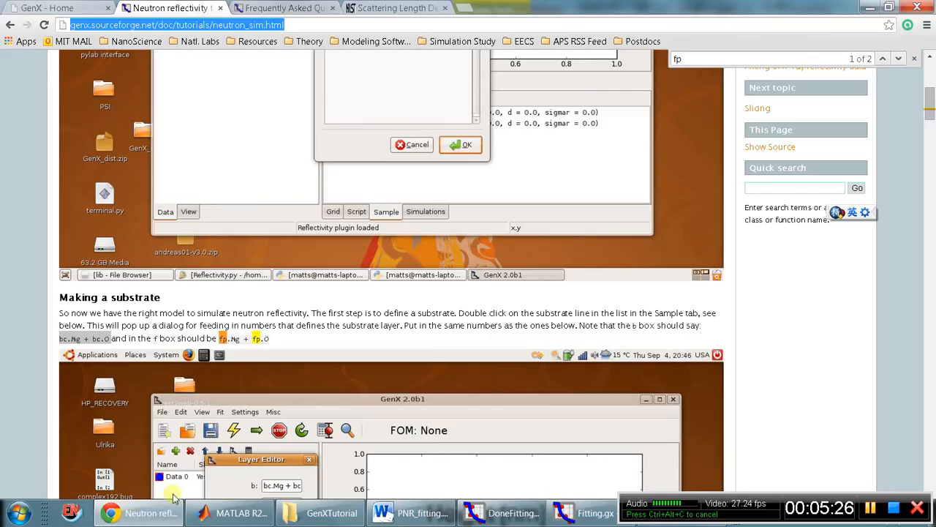
{"action": "left_click", "coordinate": [293, 7]}
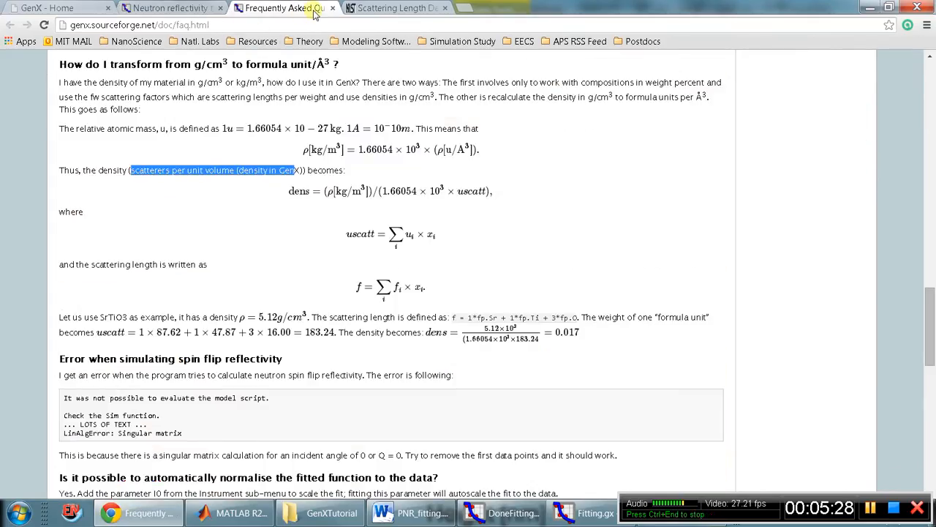
{"action": "left_click", "coordinate": [354, 122]}
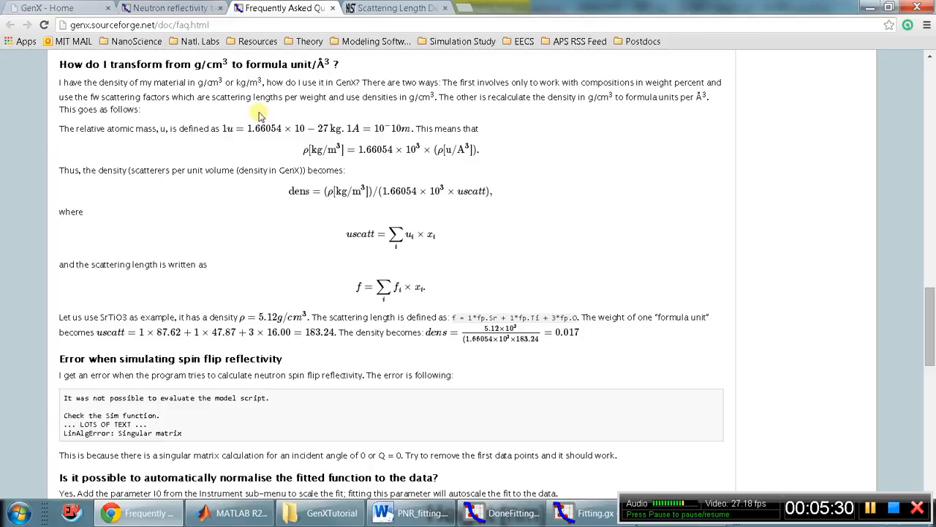
{"action": "mouse_move", "coordinate": [195, 65]}
{"action": "left_mouse_down"}
{"action": "mouse_move", "coordinate": [230, 64]}
{"action": "mouse_move", "coordinate": [195, 64]}
{"action": "left_mouse_up"}
{"action": "left_click", "coordinate": [230, 64]}
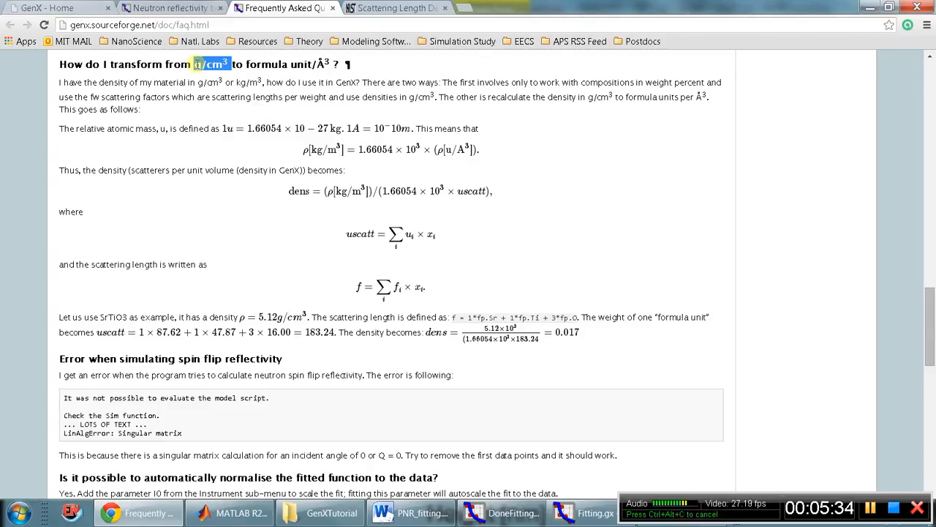
{"action": "left_click", "coordinate": [196, 65]}
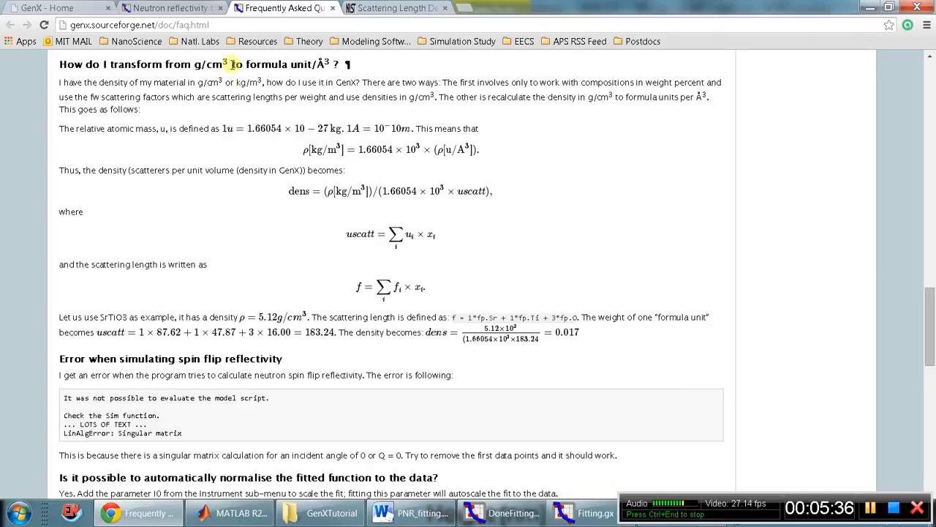
{"action": "left_click_drag", "start_coordinate": [244, 65], "coordinate": [314, 64]}
{"action": "left_click", "coordinate": [313, 64]}
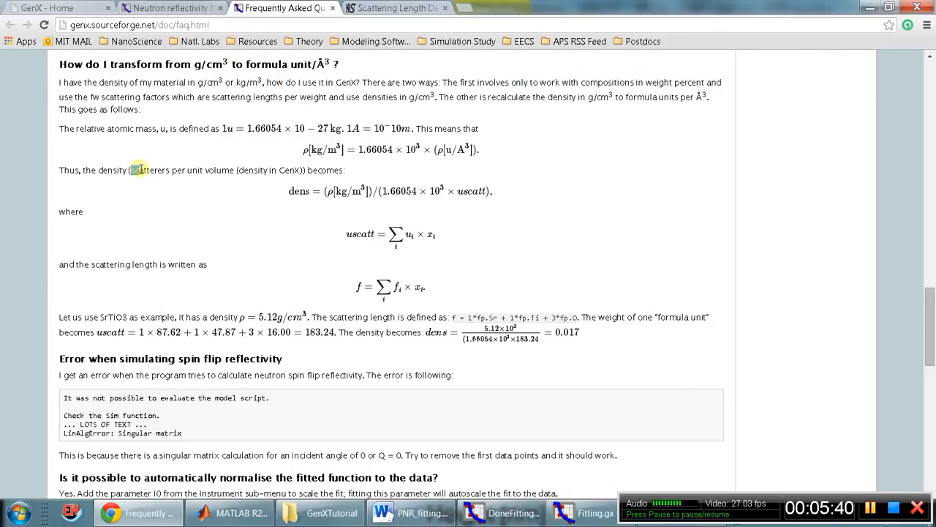
{"action": "left_click_drag", "start_coordinate": [131, 170], "coordinate": [235, 170]}
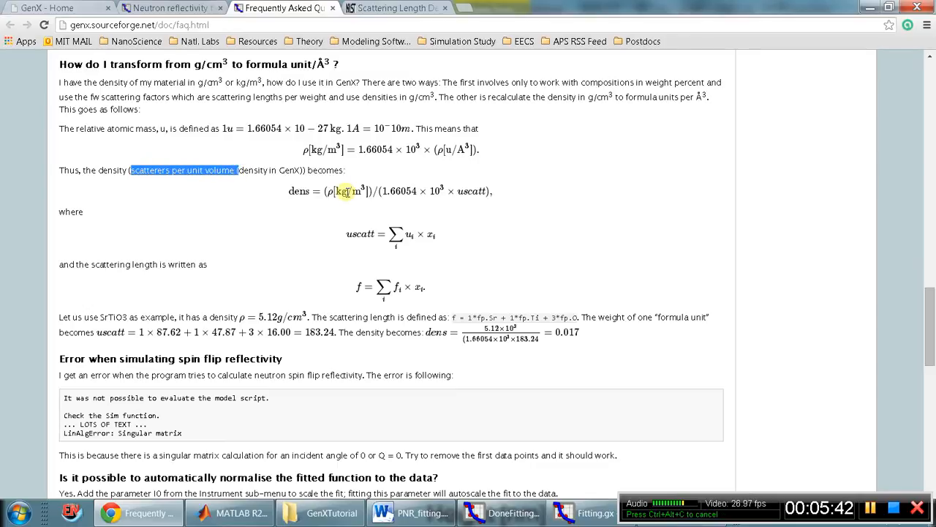
Copy the sapphire density expression 3.9*0.602214/101.961 from PNR_fitting.docx into the Sub layer's dens value in Fitting.gx.
{"action": "left_click", "coordinate": [514, 514]}
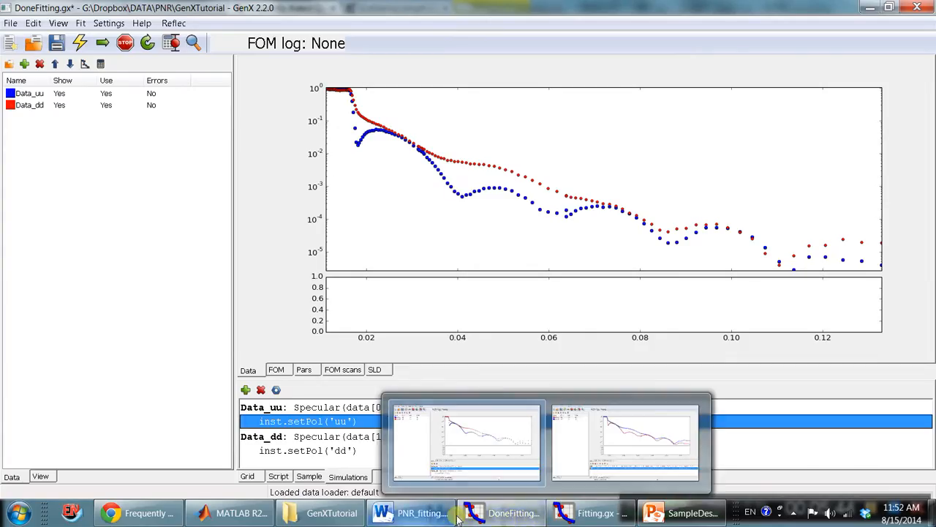
{"action": "left_click", "coordinate": [413, 513]}
{"action": "left_click_drag", "start_coordinate": [468, 307], "coordinate": [367, 307]}
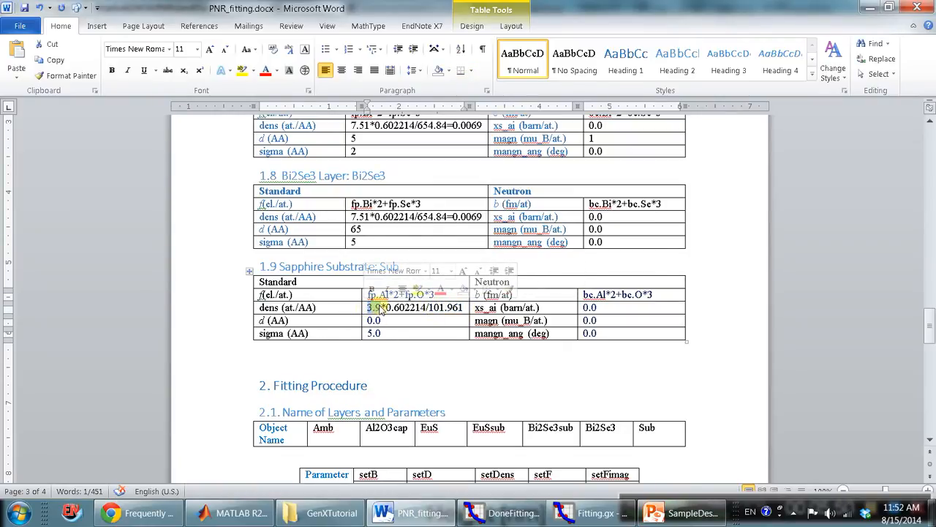
{"action": "double_click", "coordinate": [442, 307]}
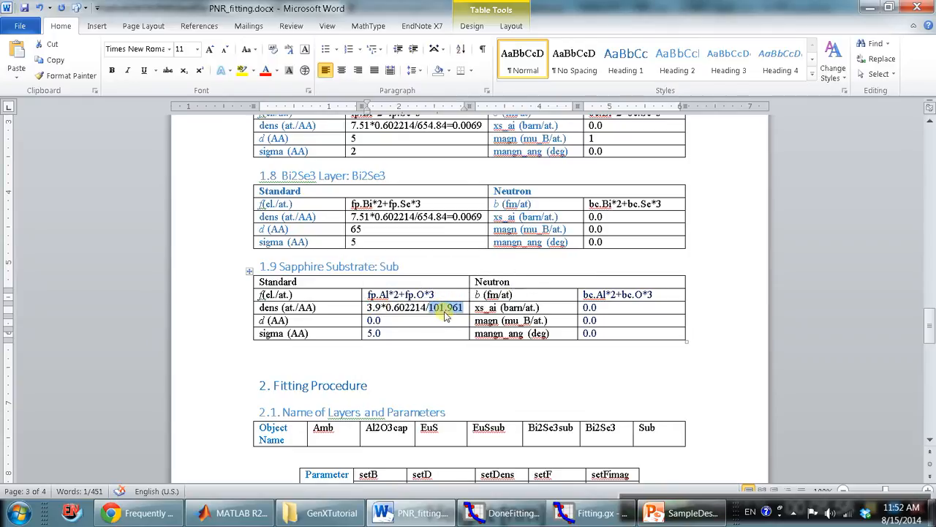
{"action": "left_click", "coordinate": [389, 306]}
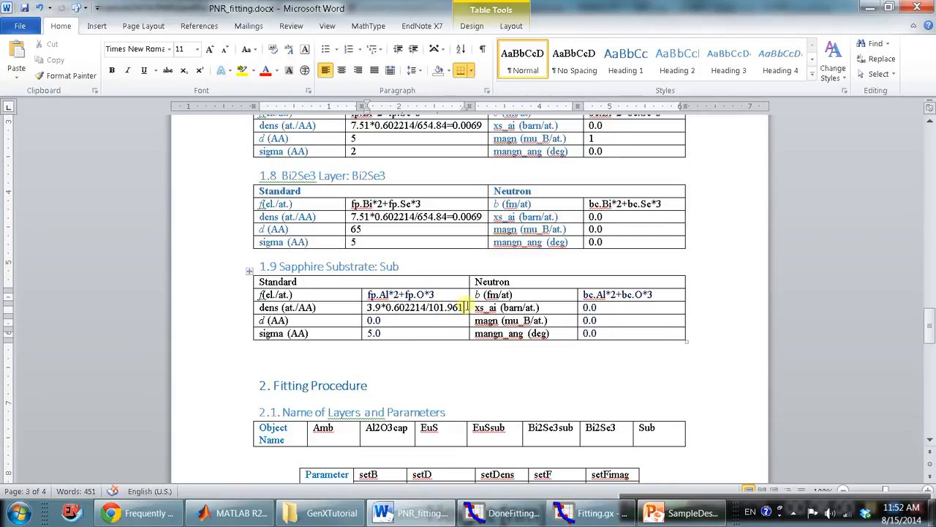
{"action": "left_click_drag", "start_coordinate": [466, 307], "coordinate": [368, 308]}
{"action": "key", "text": "ctrl+c"}
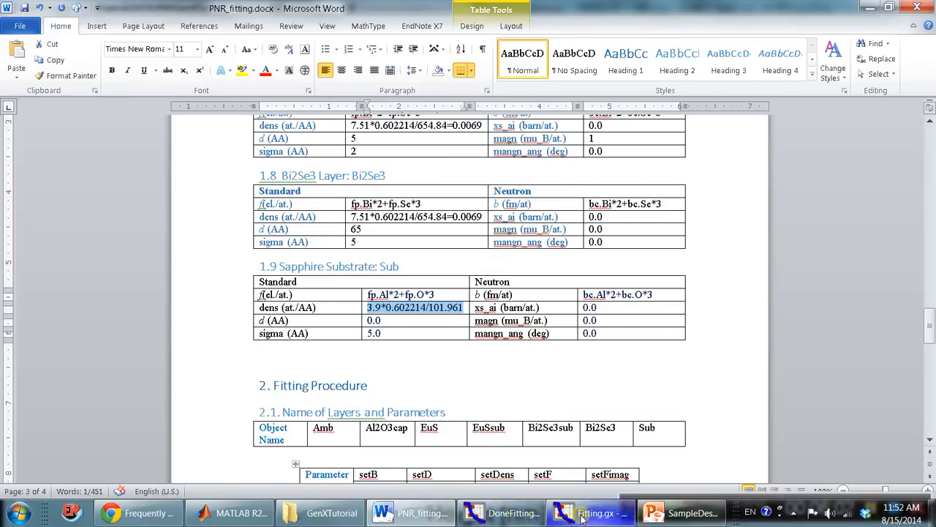
{"action": "left_click", "coordinate": [583, 514]}
{"action": "double_click", "coordinate": [451, 303]}
{"action": "key", "text": "ctrl+v"}
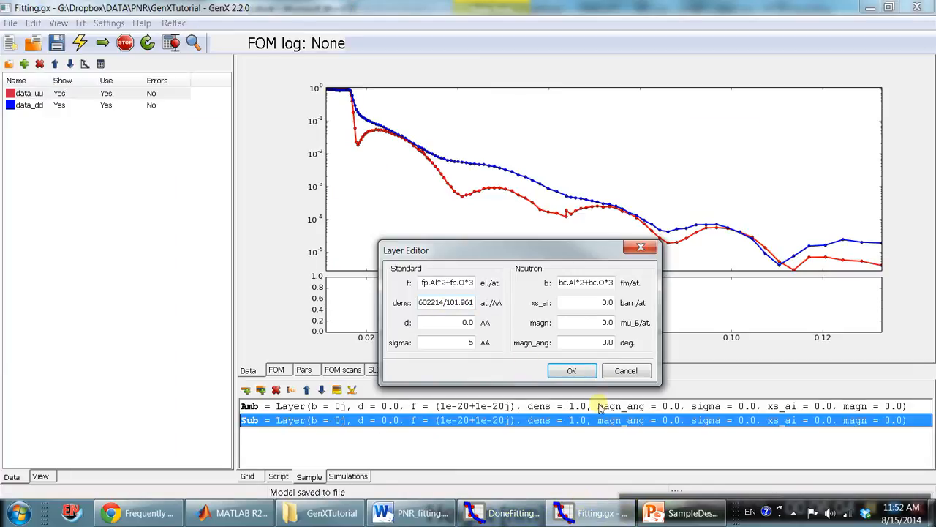
Apply the Sub layer's edited parameters and save the Fitting.gx model.
{"action": "left_click", "coordinate": [584, 372]}
{"action": "left_click", "coordinate": [508, 408]}
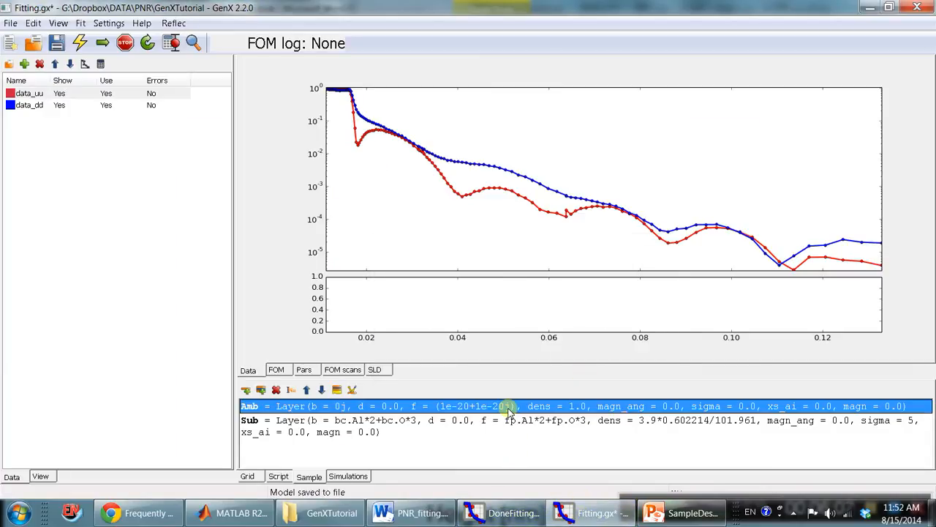
{"action": "left_click", "coordinate": [510, 422]}
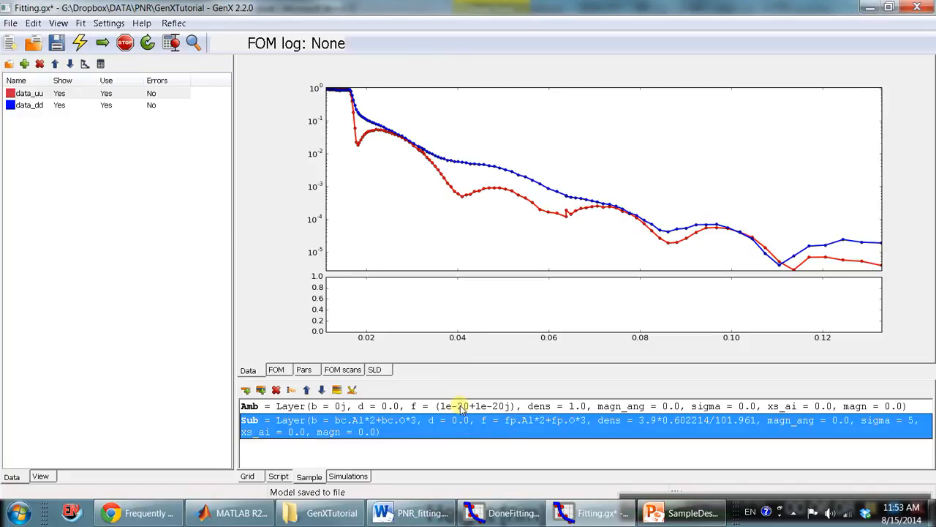
{"action": "left_click", "coordinate": [59, 43]}
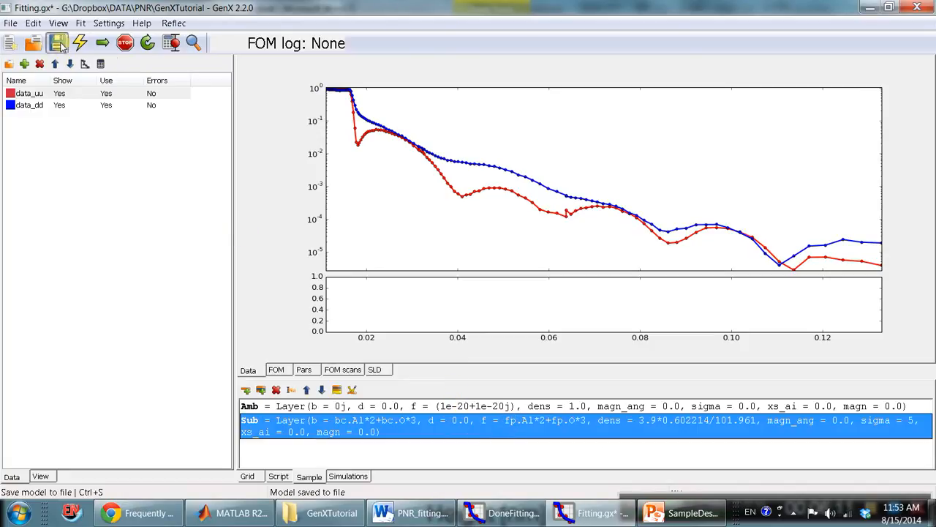
{"action": "left_click", "coordinate": [440, 407]}
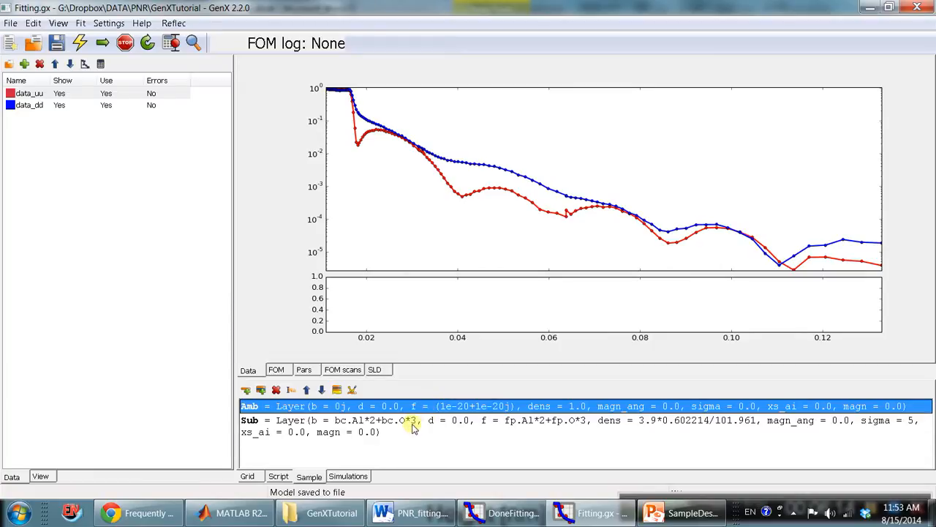
Switch to SampleDescription.pptx in PowerPoint and examine the order and thicknesses of the film layers.
{"action": "left_click", "coordinate": [643, 519]}
{"action": "left_click", "coordinate": [563, 194]}
{"action": "left_click", "coordinate": [582, 222]}
{"action": "left_click", "coordinate": [584, 265]}
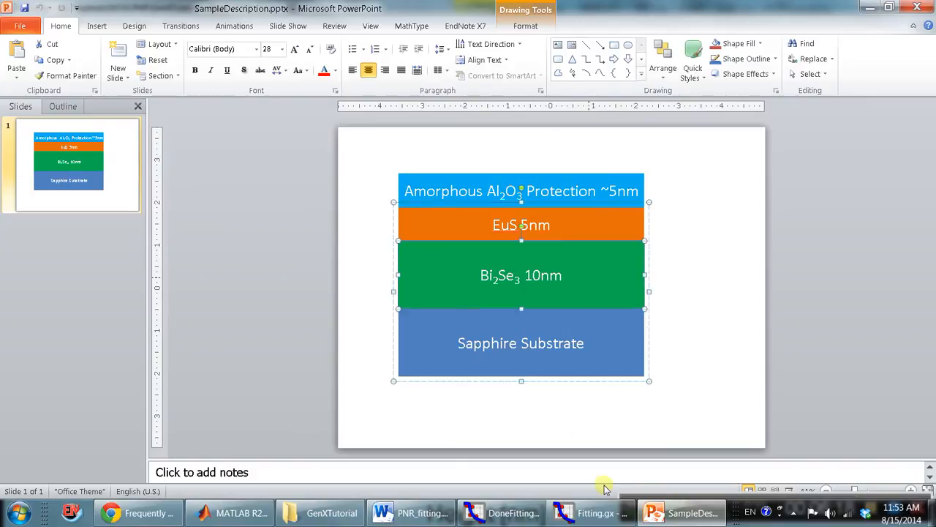
{"action": "left_click", "coordinate": [594, 513]}
{"action": "left_click", "coordinate": [680, 513]}
{"action": "left_click", "coordinate": [668, 240]}
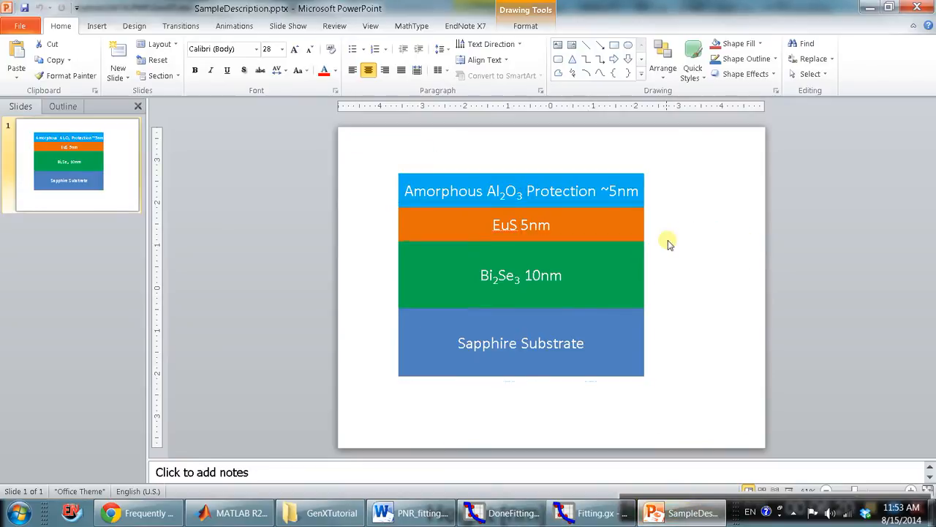
Examine the EuS layer's interfaces with the Bi2Se3 layer and the Al2O3 protection layer in the sample diagram.
{"action": "left_click", "coordinate": [626, 226]}
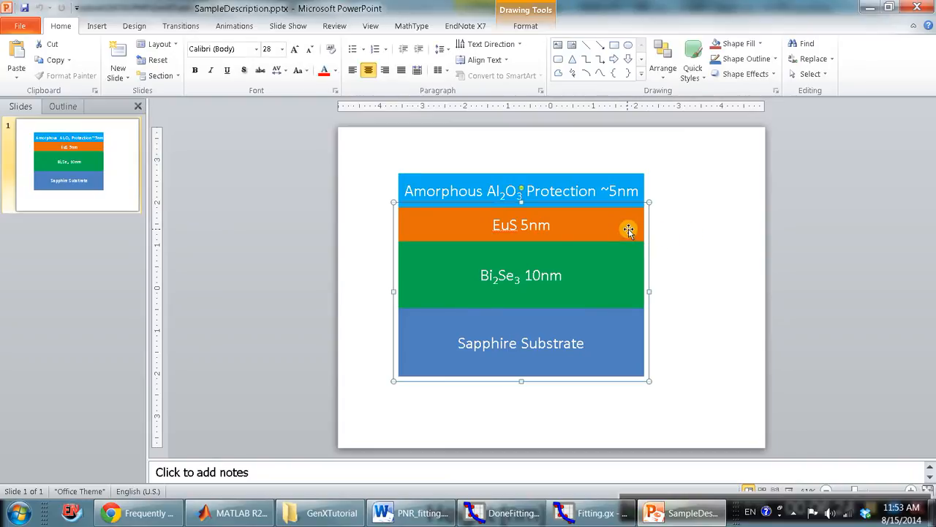
{"action": "left_click", "coordinate": [604, 233]}
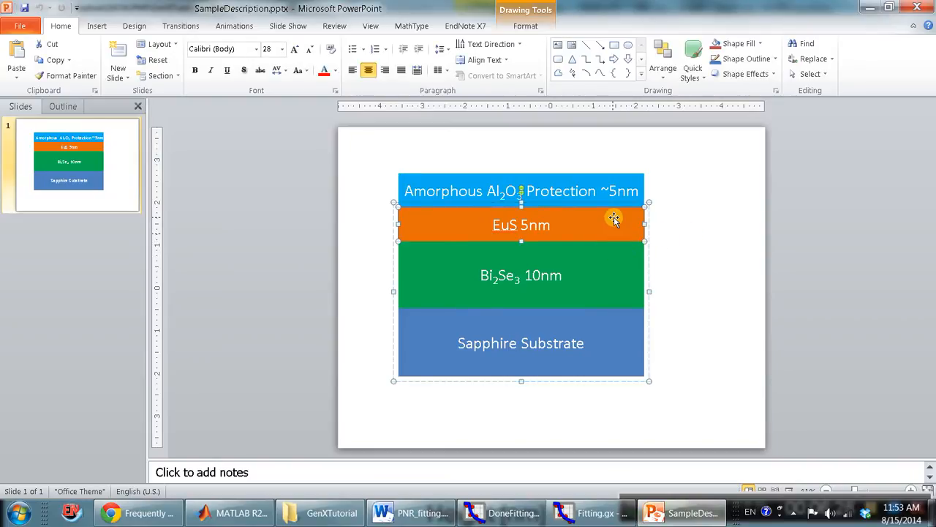
{"action": "left_click", "coordinate": [620, 256]}
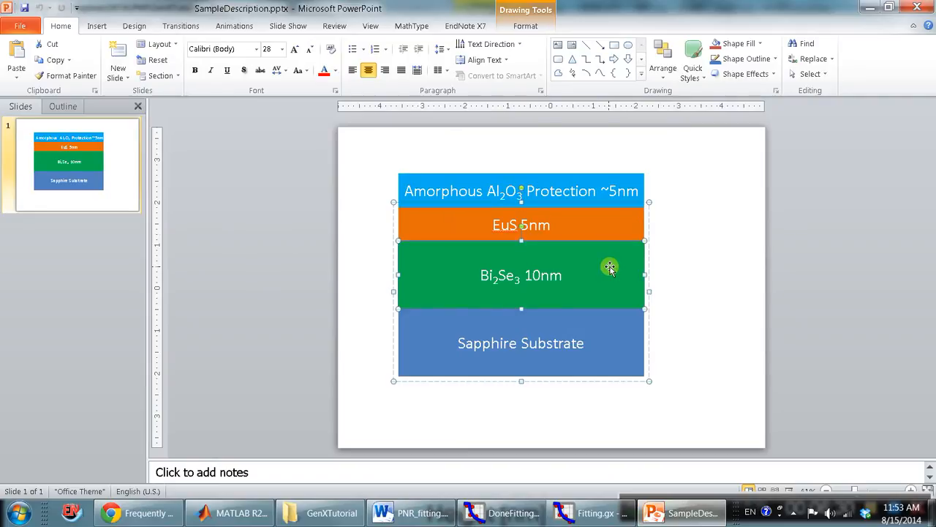
{"action": "left_click", "coordinate": [588, 232]}
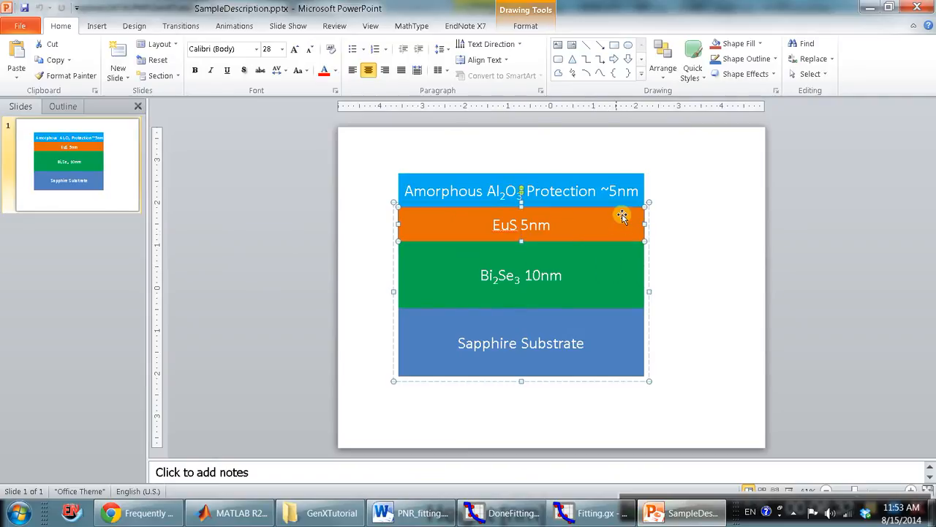
{"action": "left_click", "coordinate": [620, 196]}
{"action": "left_click", "coordinate": [616, 216]}
{"action": "left_click", "coordinate": [619, 232]}
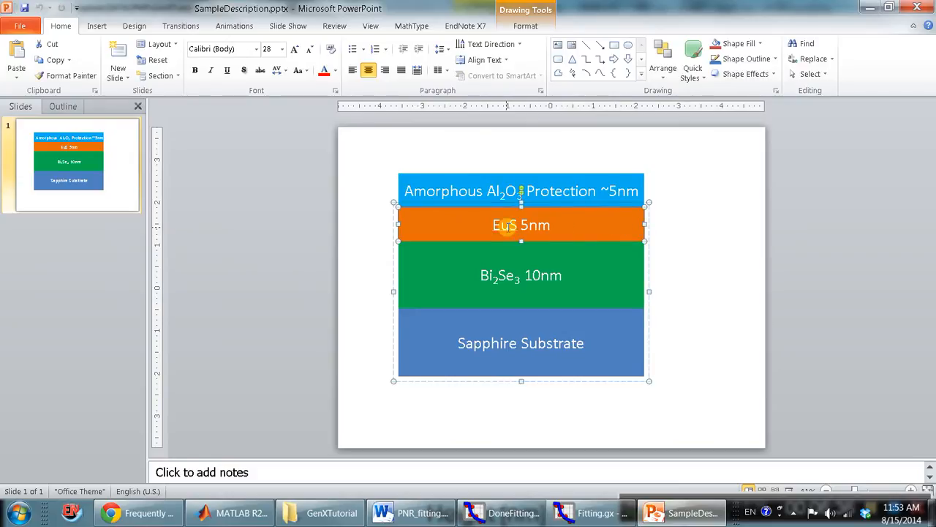
Review the EuS and amorphous Al2O3 protection layer labels in the diagram and return to Fitting.gx.
{"action": "left_click", "coordinate": [494, 224]}
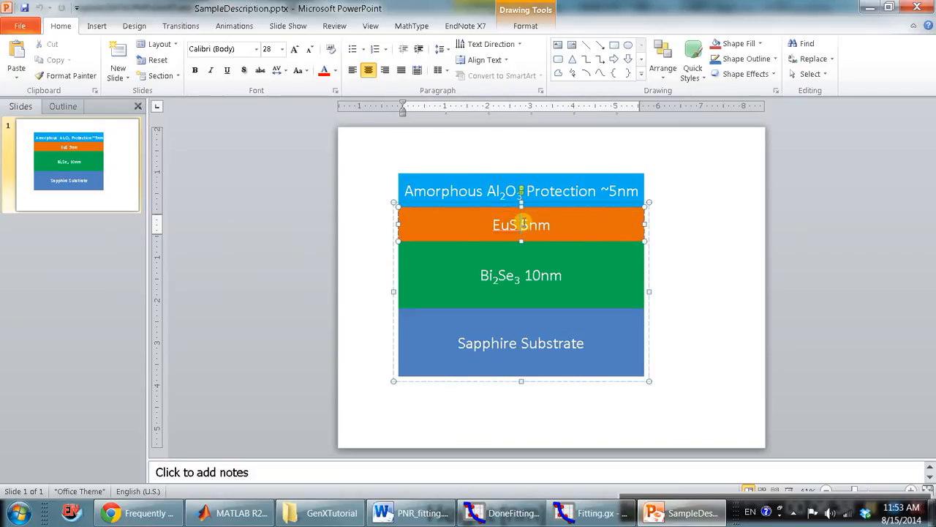
{"action": "double_click", "coordinate": [497, 224]}
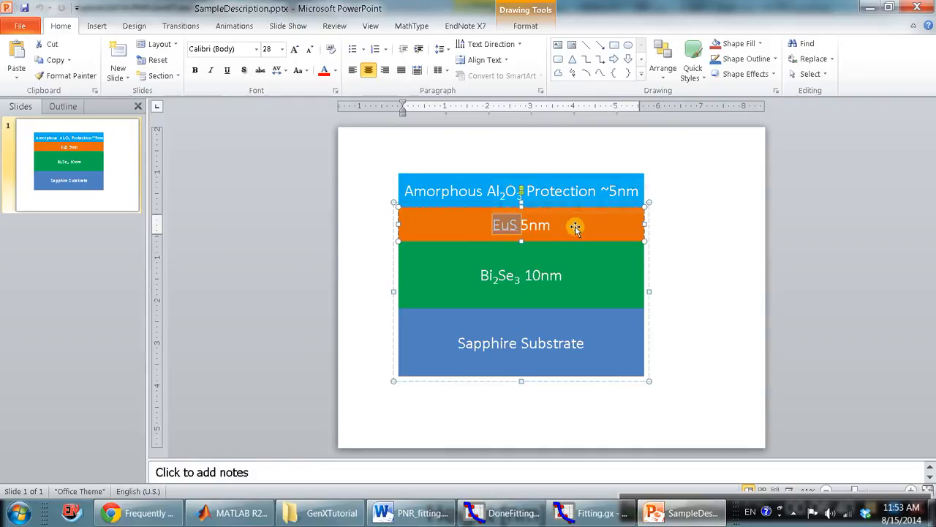
{"action": "left_click", "coordinate": [475, 190]}
{"action": "left_click", "coordinate": [579, 173]}
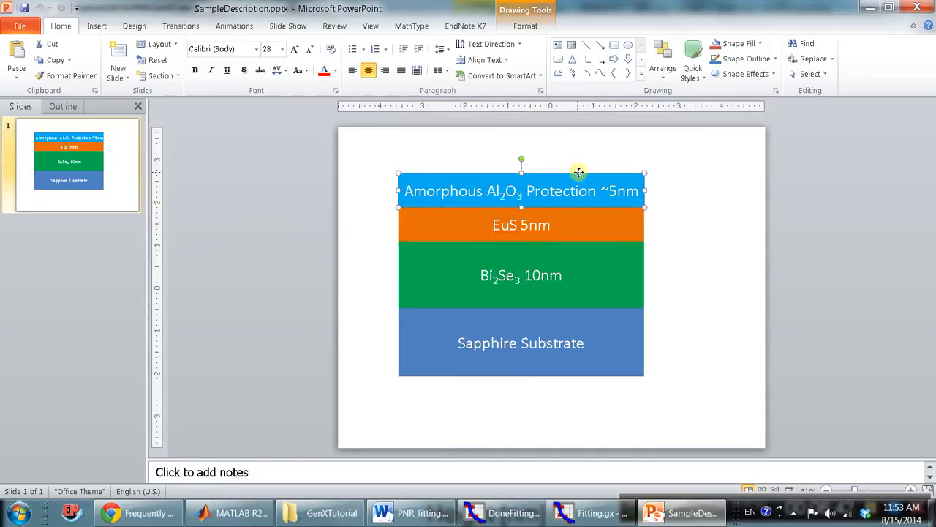
{"action": "left_click", "coordinate": [565, 192]}
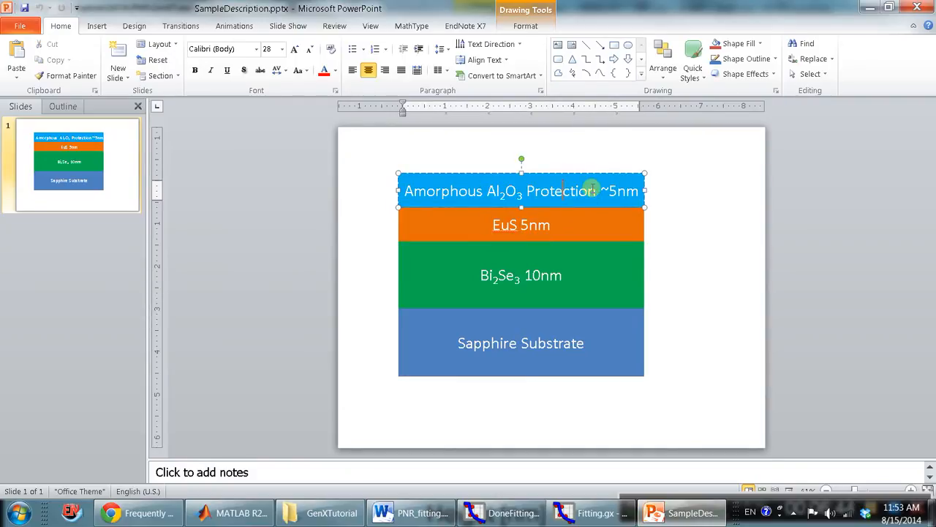
{"action": "left_click", "coordinate": [579, 173]}
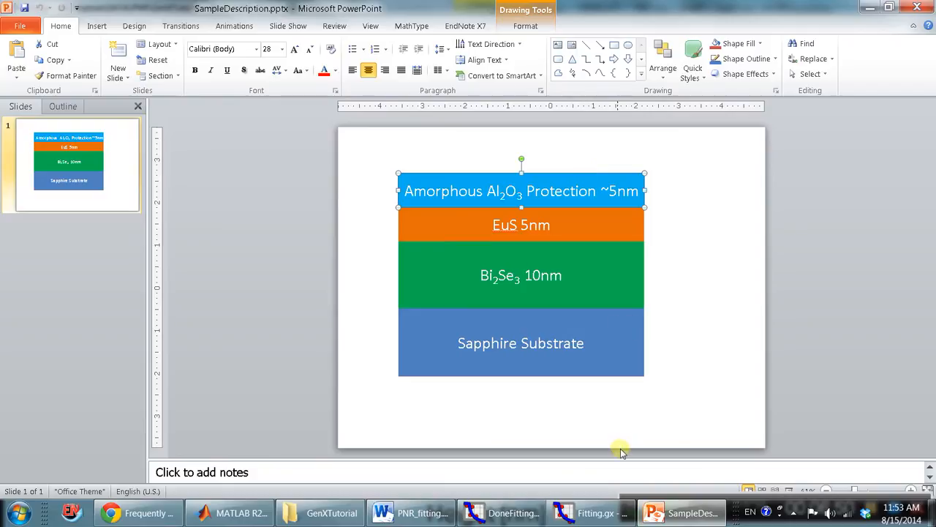
{"action": "left_click", "coordinate": [592, 513]}
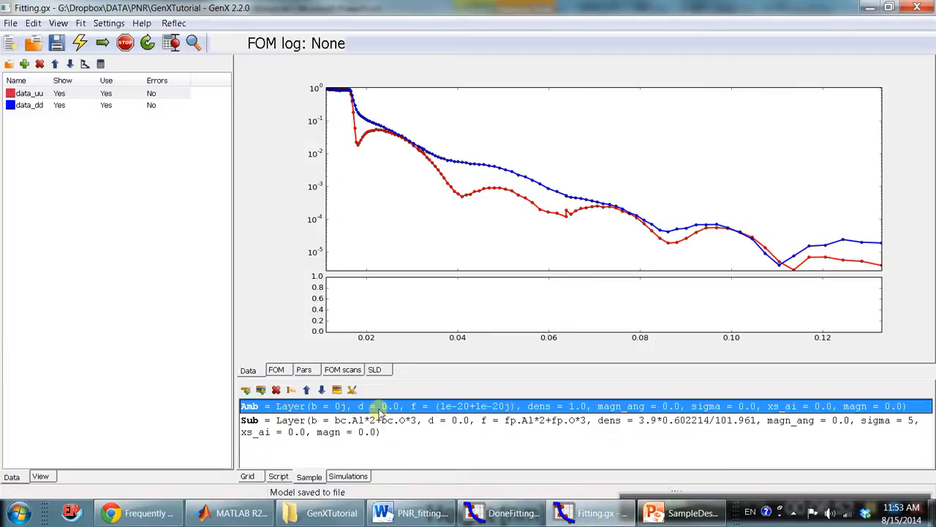
Insert a stack named Lys between the Amb and Sub layers and check its repetition setting.
{"action": "left_click", "coordinate": [262, 393]}
{"action": "left_click_drag", "start_coordinate": [0, 286], "coordinate": [351, 300]}
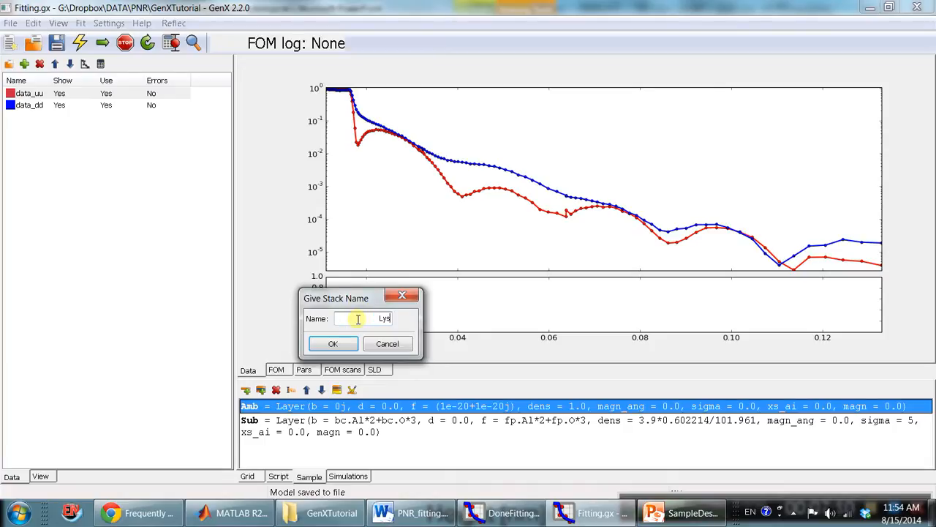
{"action": "key", "text": "Return"}
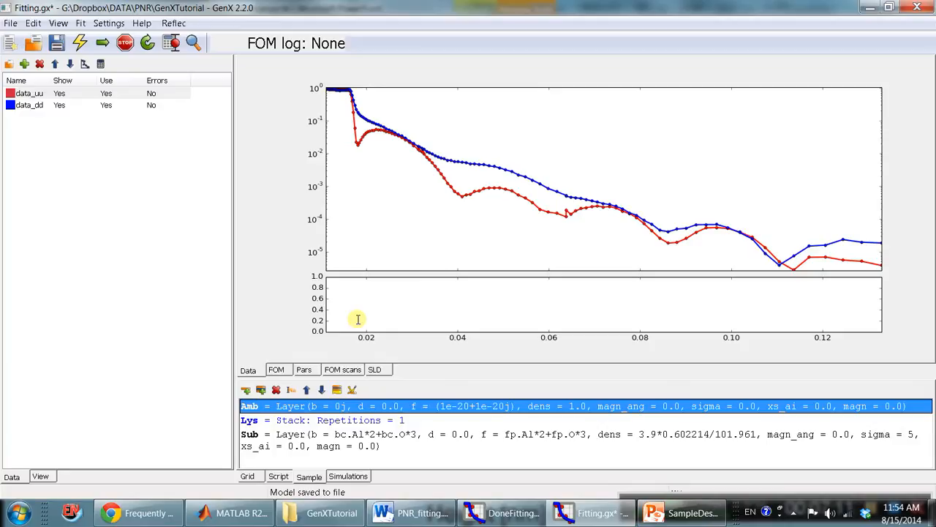
{"action": "left_click", "coordinate": [428, 423]}
{"action": "left_click_drag", "start_coordinate": [235, 251], "coordinate": [385, 305]}
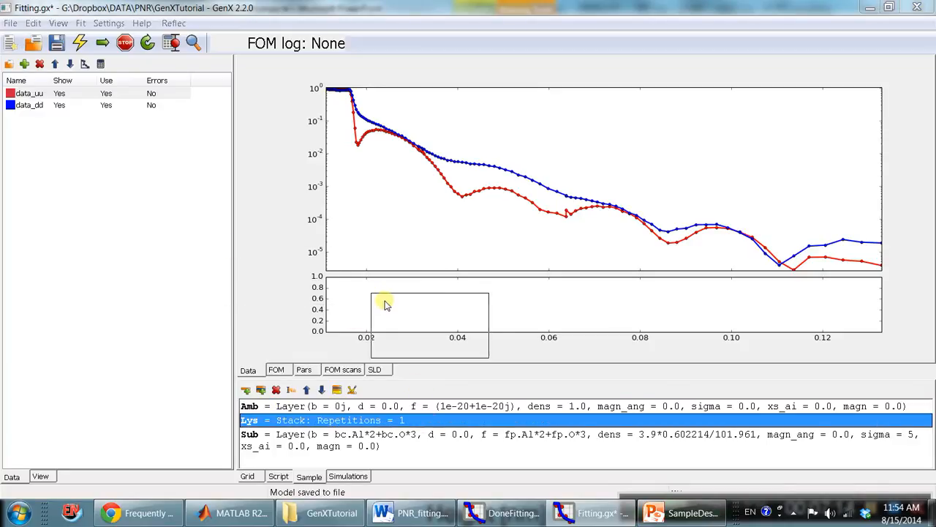
{"action": "left_click", "coordinate": [481, 301]}
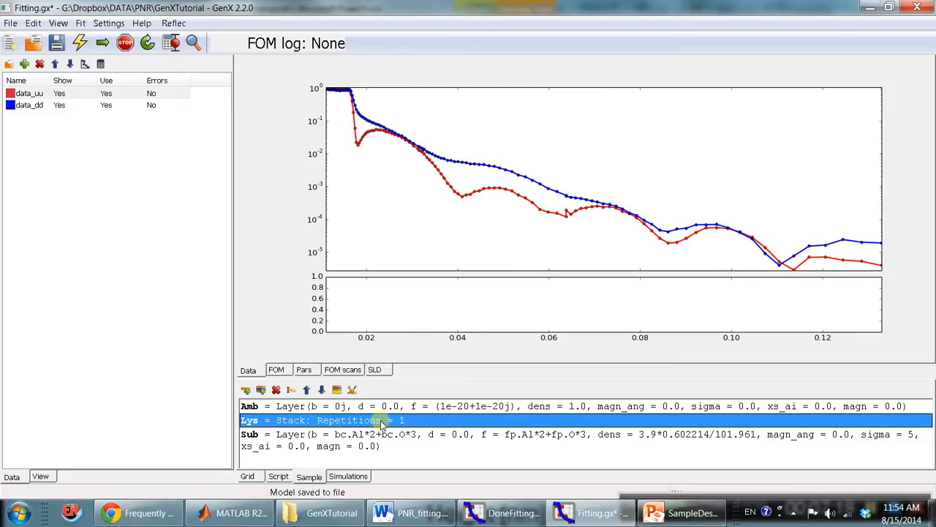
Insert a layer named Al2O3top into the Lys stack.
{"action": "key", "text": "Up"}
{"action": "left_click", "coordinate": [304, 423]}
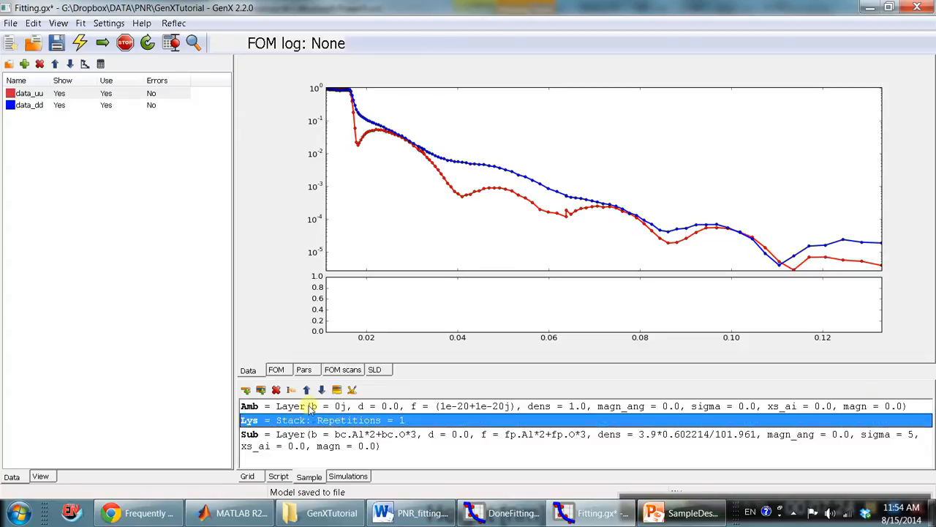
{"action": "left_click", "coordinate": [247, 393]}
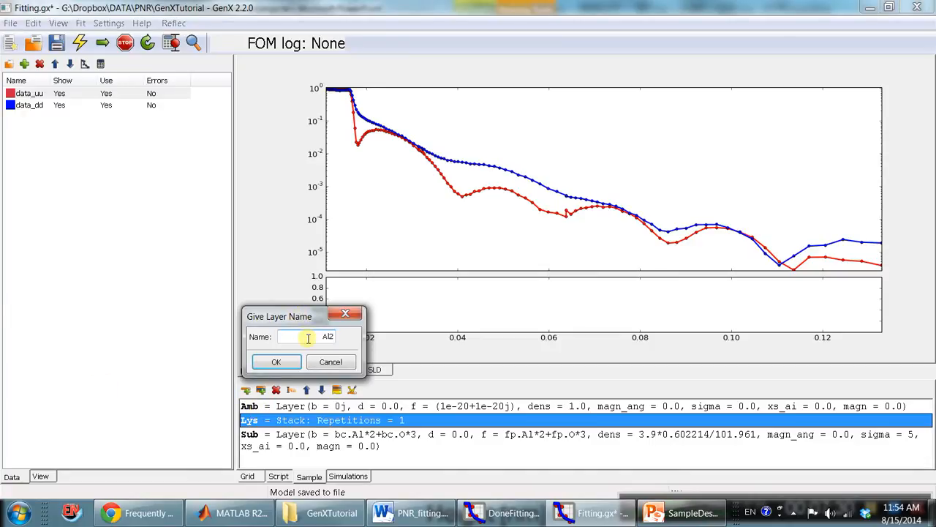
{"action": "type", "text": "Al2O3top"}
{"action": "key", "text": "Return"}
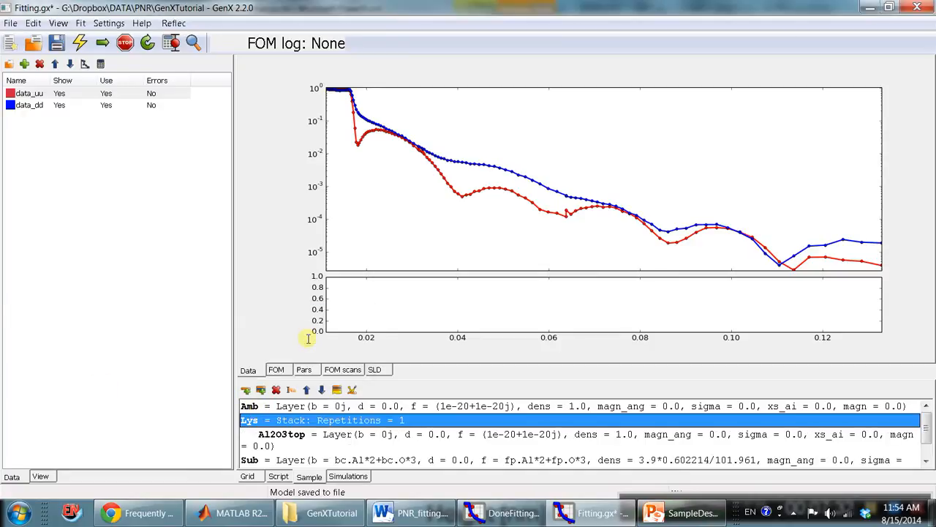
{"action": "left_click", "coordinate": [363, 434]}
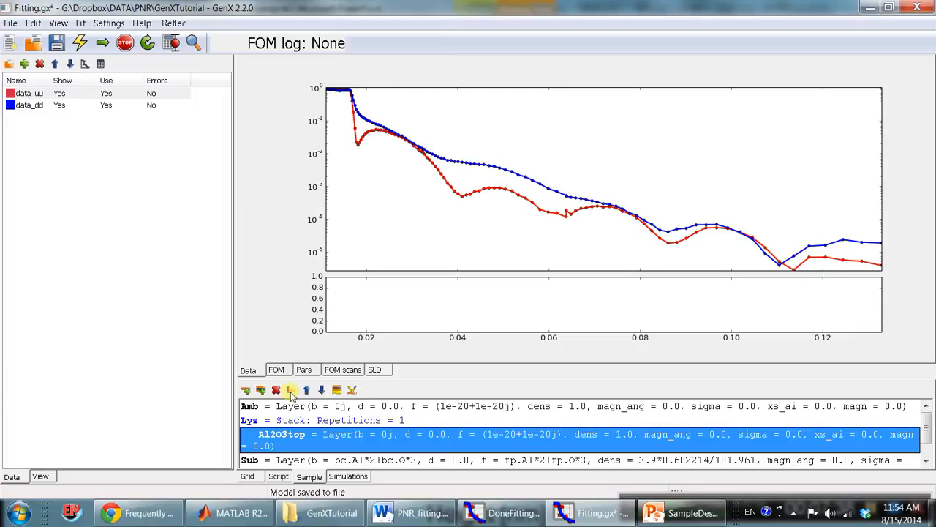
{"action": "left_click_drag", "start_coordinate": [0, 344], "coordinate": [403, 345]}
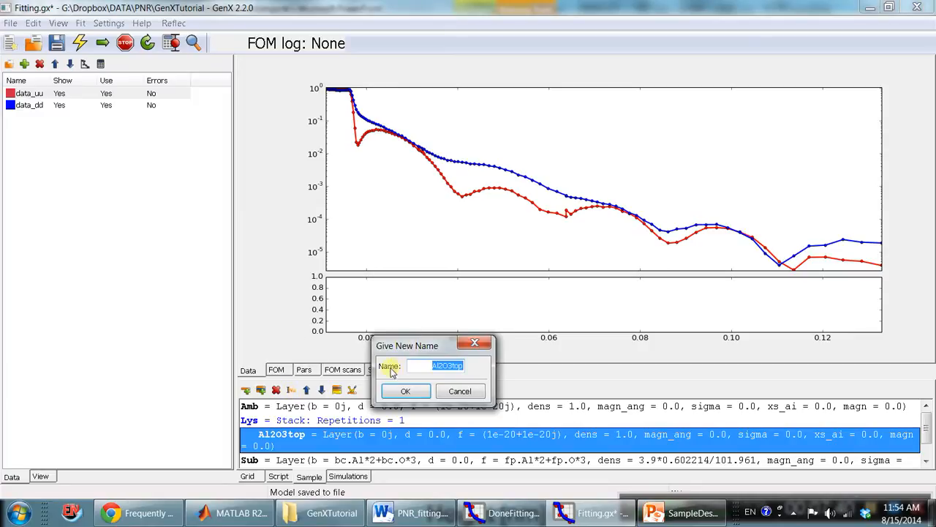
{"action": "left_click", "coordinate": [418, 392]}
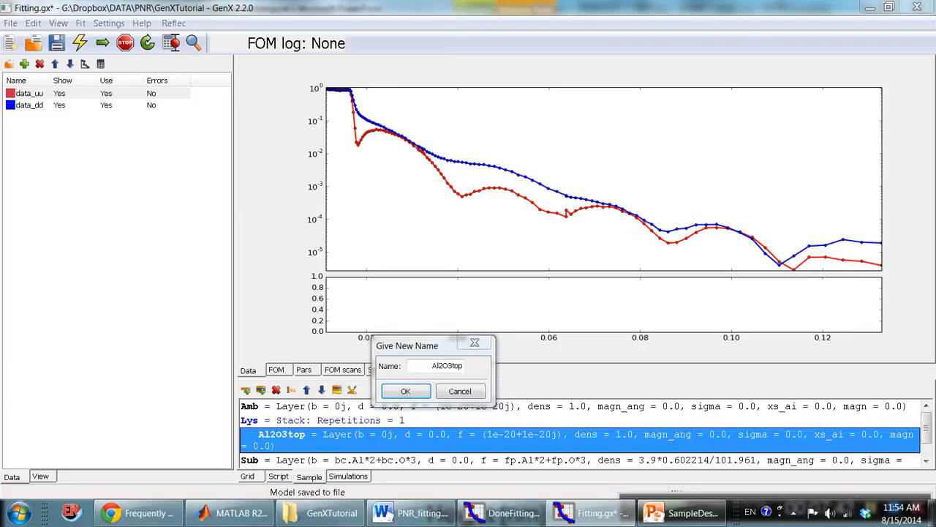
{"action": "key", "text": "Return"}
{"action": "left_click", "coordinate": [461, 391]}
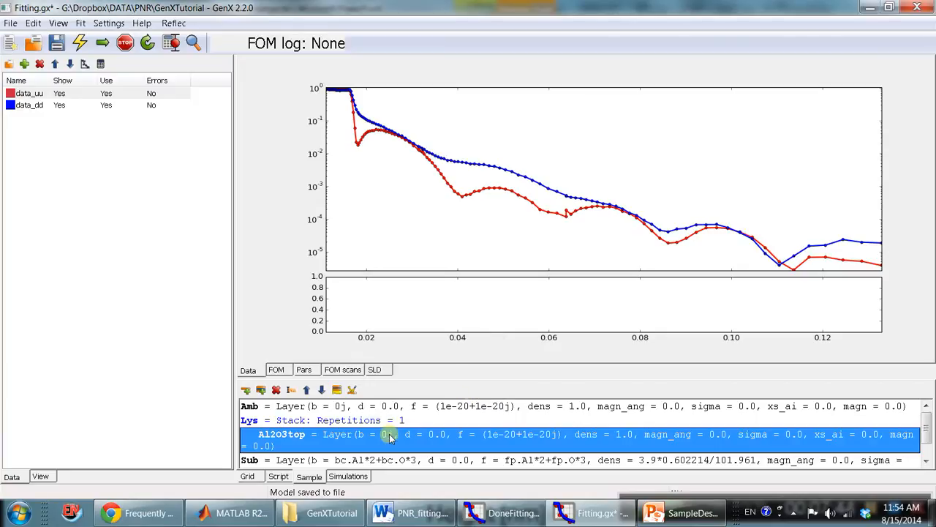
Copy the Al2O3 capping layer's expression fp.Al*2+fp.O*3 from PNR_fitting.docx into the Al2O3top layer's f value in Fitting.gx.
{"action": "scroll", "coordinate": [446, 445], "scroll_direction": "down", "scroll_amount": 1}
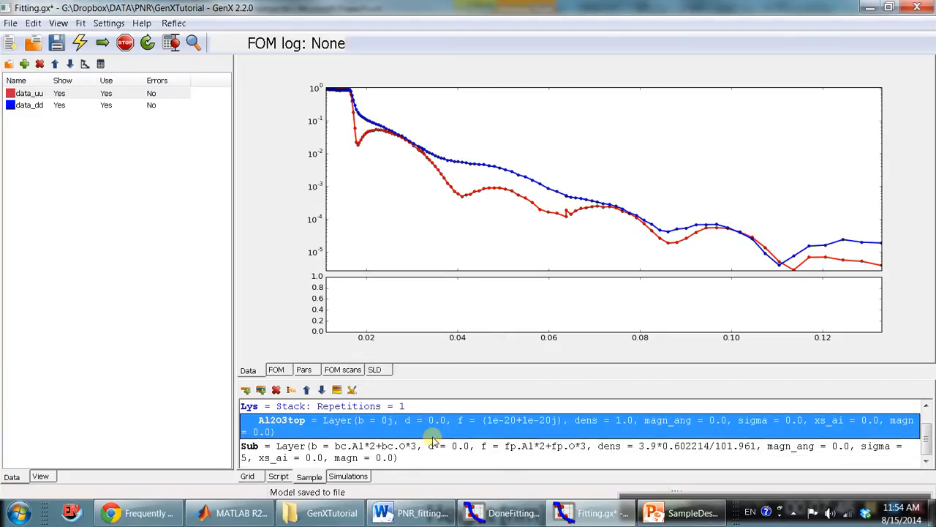
{"action": "double_click", "coordinate": [461, 420]}
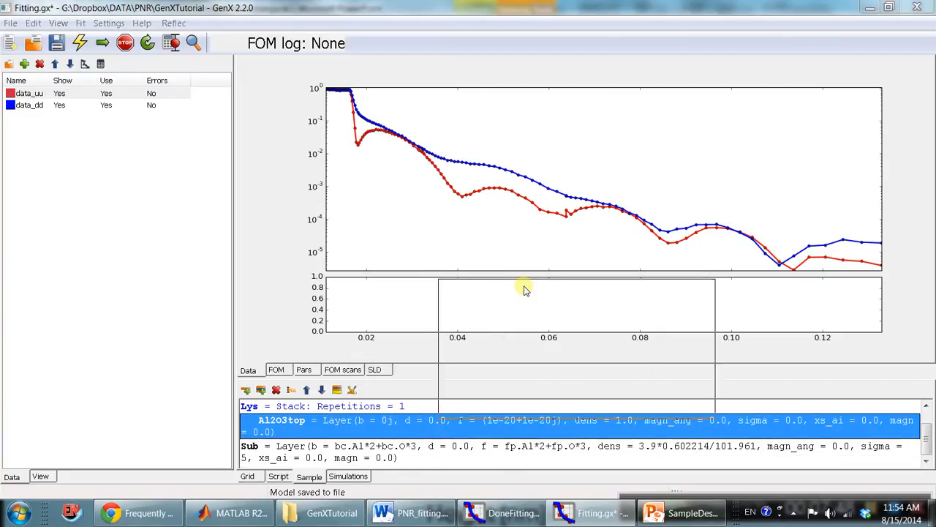
{"action": "left_click_drag", "start_coordinate": [502, 293], "coordinate": [381, 293]}
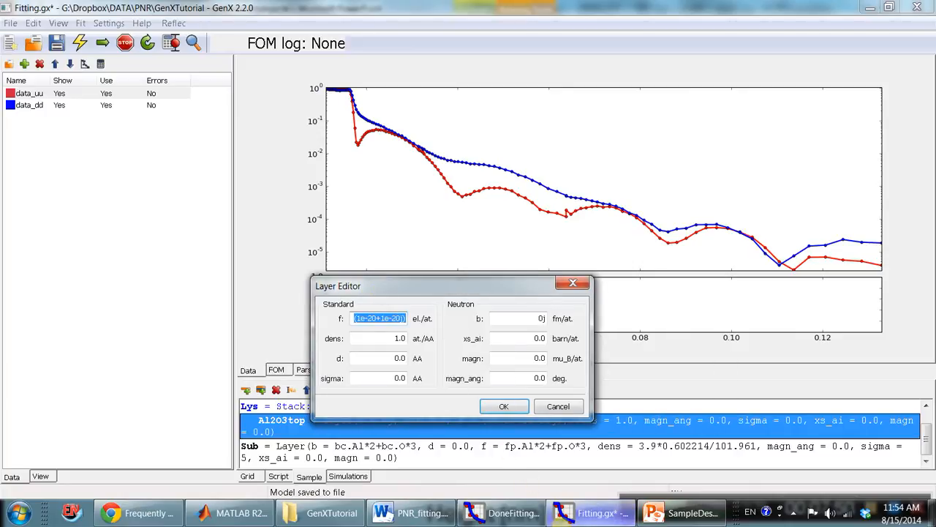
{"action": "left_click", "coordinate": [414, 512]}
{"action": "scroll", "coordinate": [415, 321], "scroll_direction": "up", "scroll_amount": 20}
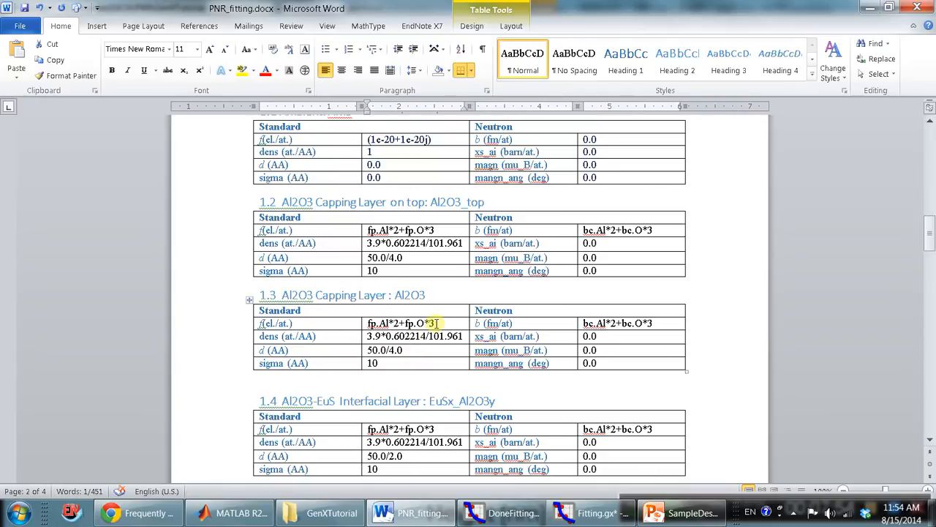
{"action": "left_click_drag", "start_coordinate": [439, 323], "coordinate": [368, 322]}
{"action": "key", "text": "ctrl+c"}
{"action": "left_click", "coordinate": [594, 513]}
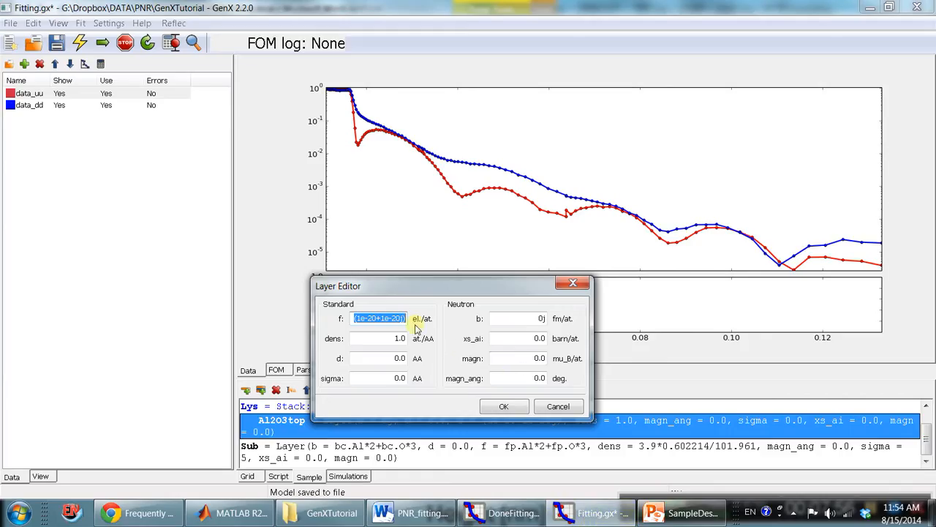
{"action": "key", "text": "ctrl+v"}
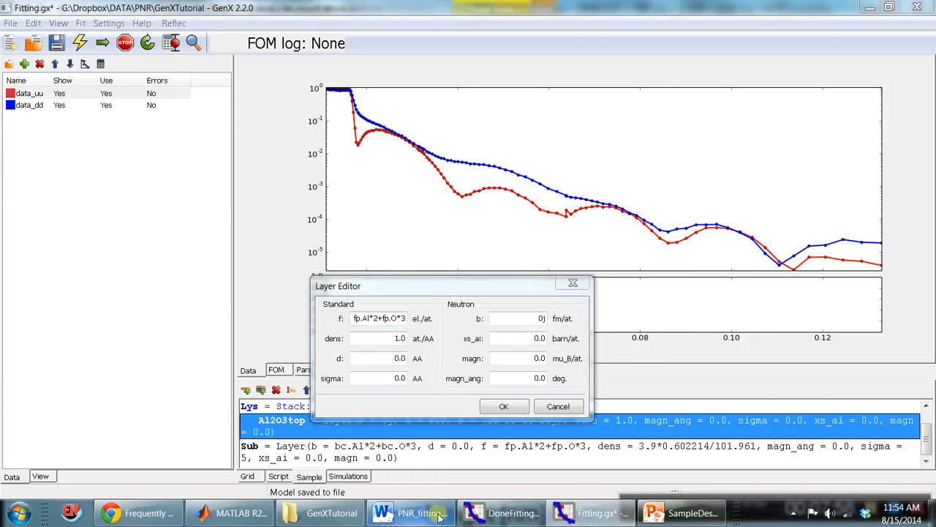
Copy the Al2O3 capping layer's expression bc.Al*2+bc.O*3 from PNR_fitting.docx into the Al2O3top layer's b value in Fitting.gx.
{"action": "left_click", "coordinate": [412, 513]}
{"action": "left_click_drag", "start_coordinate": [653, 322], "coordinate": [583, 323]}
{"action": "key", "text": "ctrl+c"}
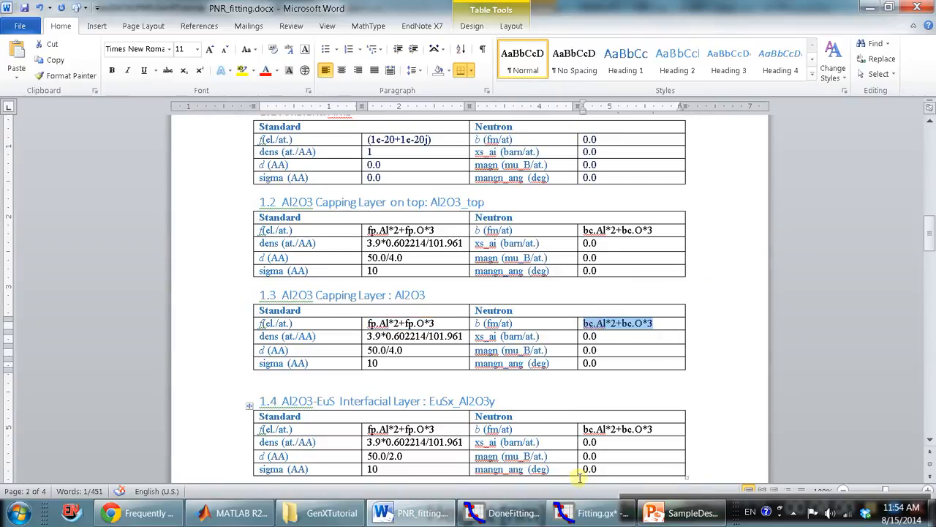
{"action": "left_click", "coordinate": [592, 511]}
{"action": "left_click_drag", "start_coordinate": [525, 317], "coordinate": [573, 318]}
{"action": "key", "text": "ctrl+v"}
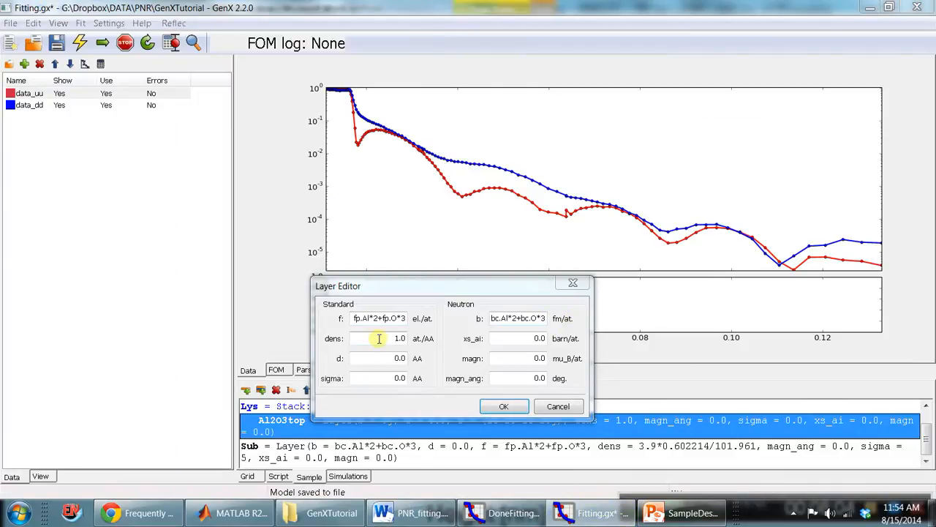
Copy the Al2O3 capping layer's density 3.9*0.602214/101.961 from PNR_fitting.docx into the Al2O3top layer's dens value in Fitting.gx.
{"action": "left_click", "coordinate": [411, 513]}
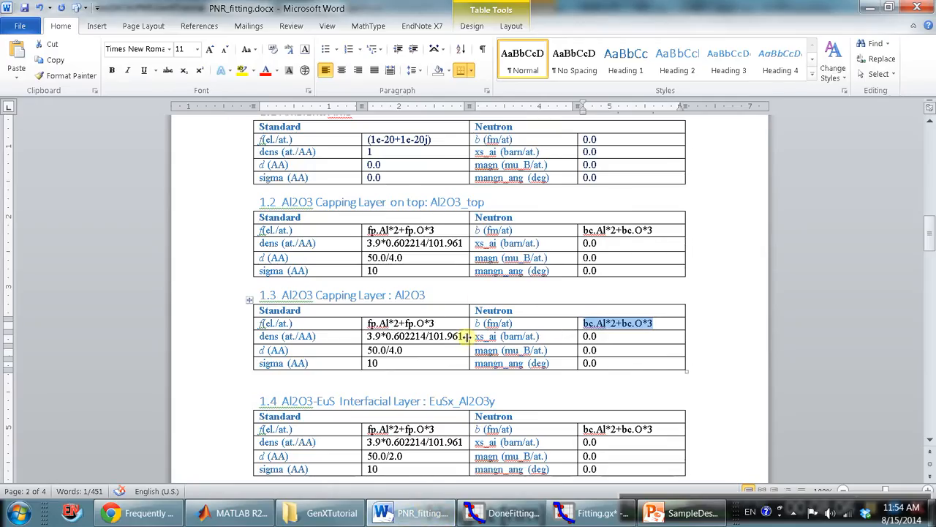
{"action": "left_click_drag", "start_coordinate": [464, 336], "coordinate": [437, 358]}
{"action": "key", "text": "ctrl+c"}
{"action": "left_click", "coordinate": [585, 512]}
{"action": "key", "text": "ctrl+v"}
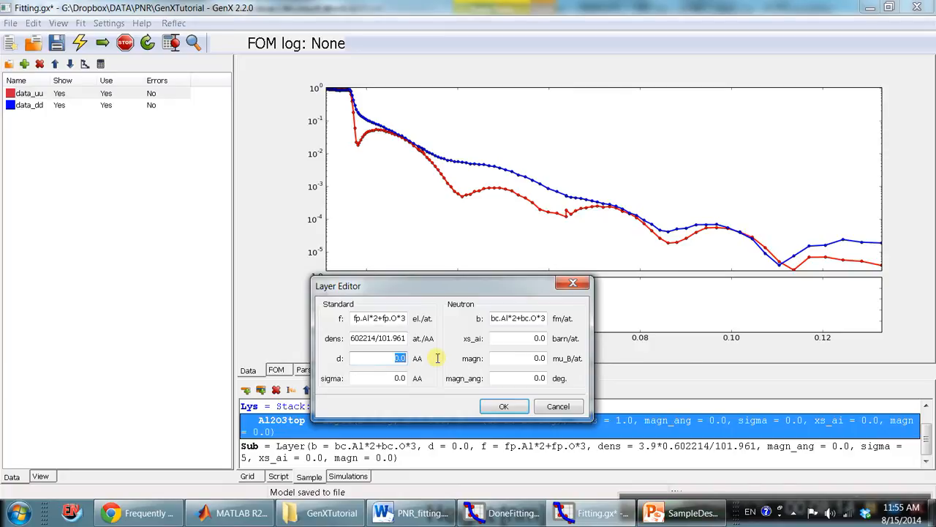
Set the Al2O3top layer's d to 70 AA and sigma to 10 AA, and apply the layer values.
{"action": "type", "text": "70"}
{"action": "key", "text": "Tab"}
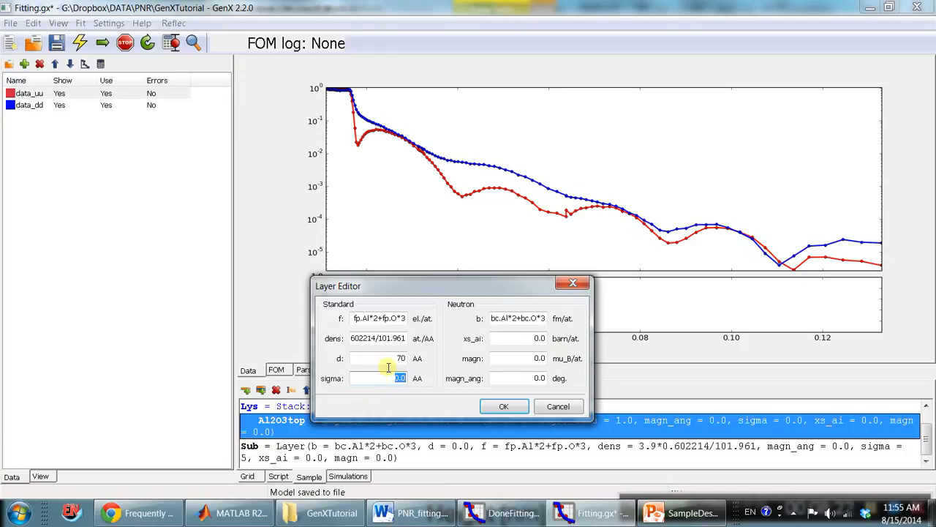
{"action": "left_click", "coordinate": [512, 405]}
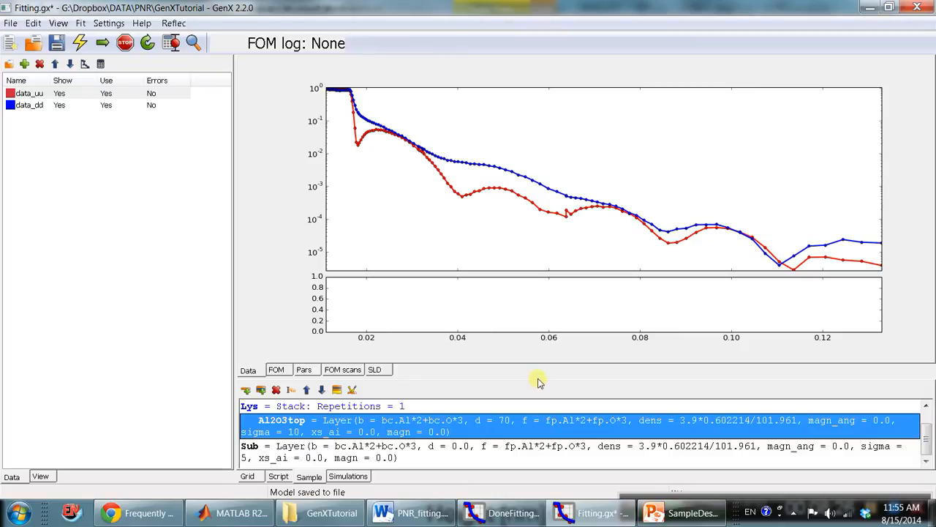
Enlarge the sample layer list and review its Amb, Lys, Al2O3top and Sub entries.
{"action": "left_click_drag", "start_coordinate": [537, 382], "coordinate": [534, 234]}
{"action": "left_click", "coordinate": [428, 320]}
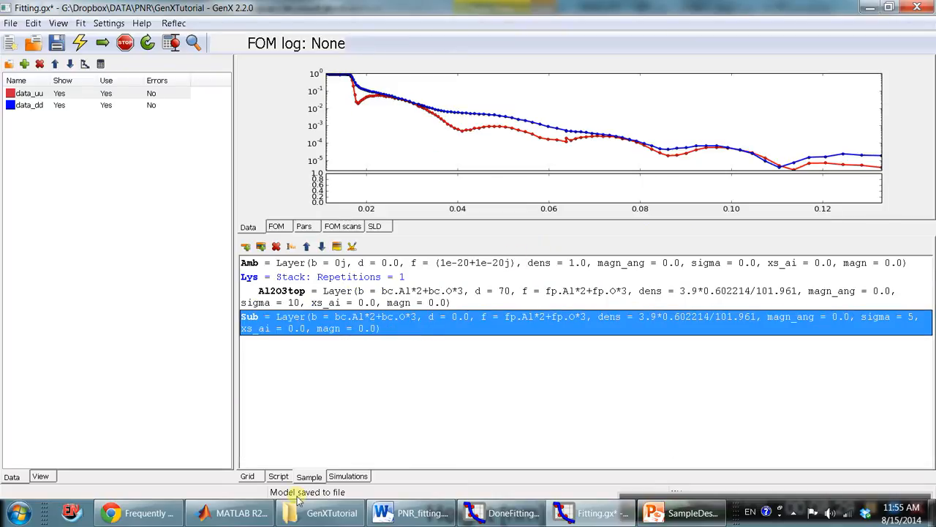
{"action": "left_click", "coordinate": [350, 295]}
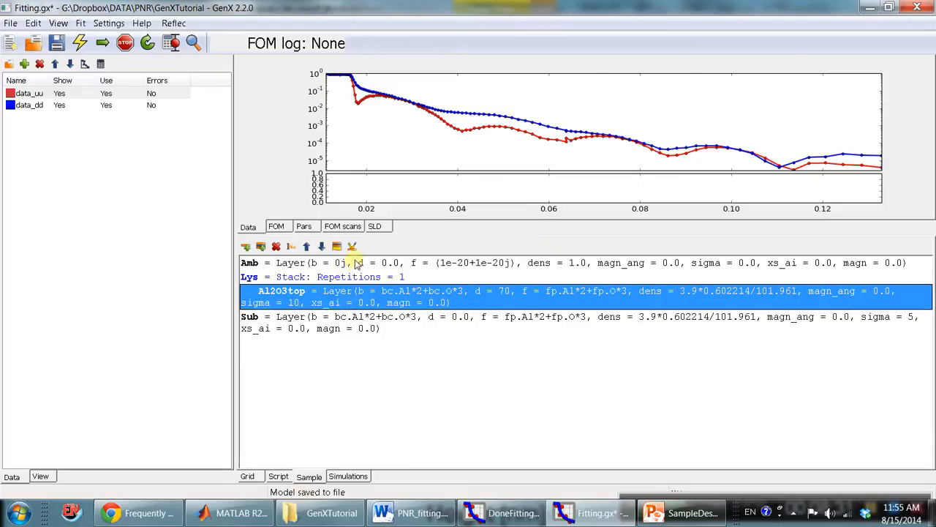
{"action": "left_click", "coordinate": [356, 264]}
{"action": "left_click", "coordinate": [355, 276]}
{"action": "left_click", "coordinate": [361, 295]}
{"action": "left_click", "coordinate": [366, 319]}
Insert a layer named EuS below Al2O3top in the Lys stack.
{"action": "left_click", "coordinate": [369, 293]}
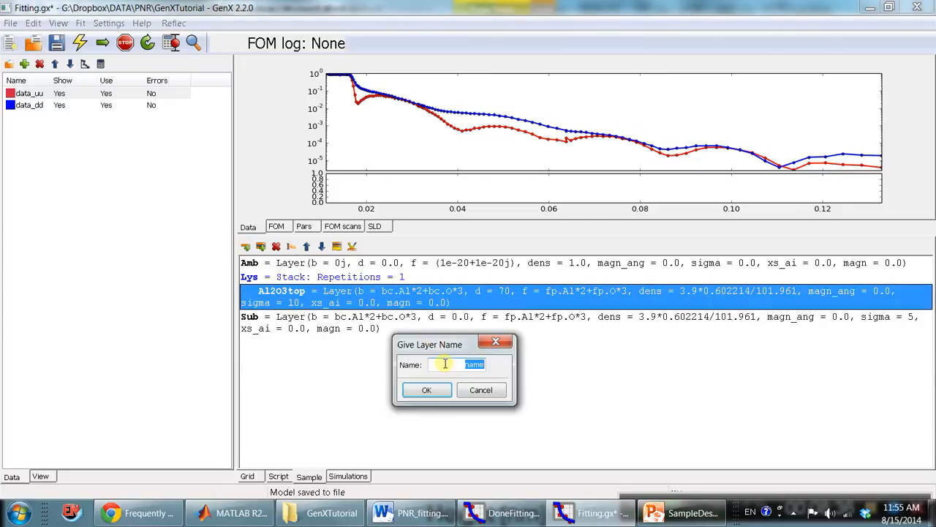
{"action": "type", "text": "EuS"}
{"action": "key", "text": "Return"}
{"action": "left_click", "coordinate": [466, 317]}
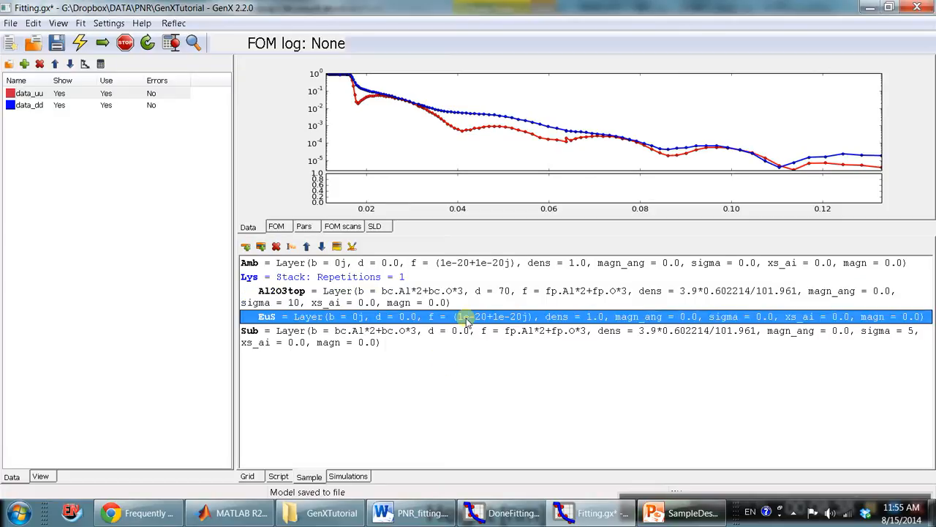
Copy the EuS_3 expression fp.Eu*1+fp.S*1 from PNR_fitting.docx into the EuS layer's f value in Fitting.gx.
{"action": "double_click", "coordinate": [351, 319]}
{"action": "left_click", "coordinate": [437, 515]}
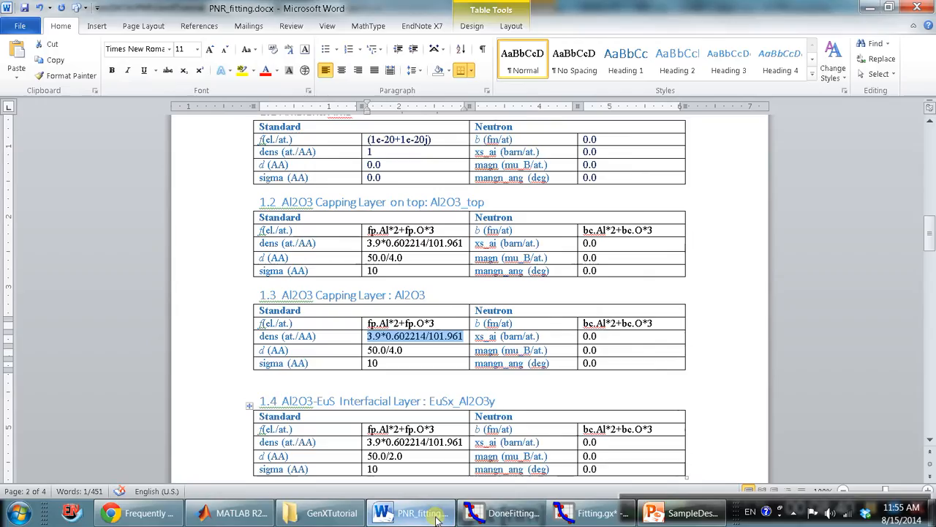
{"action": "left_click", "coordinate": [450, 353]}
{"action": "scroll", "coordinate": [444, 351], "scroll_direction": "down", "scroll_amount": 8}
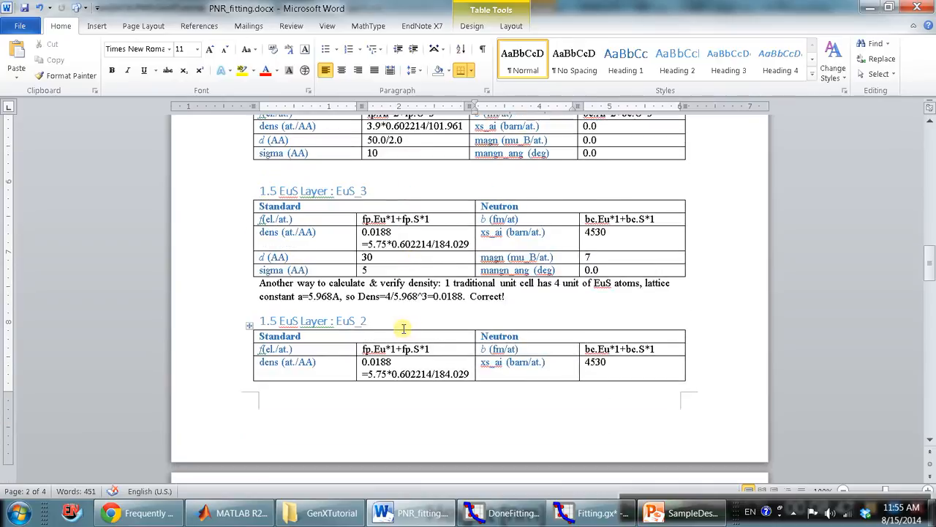
{"action": "left_click_drag", "start_coordinate": [439, 220], "coordinate": [361, 220]}
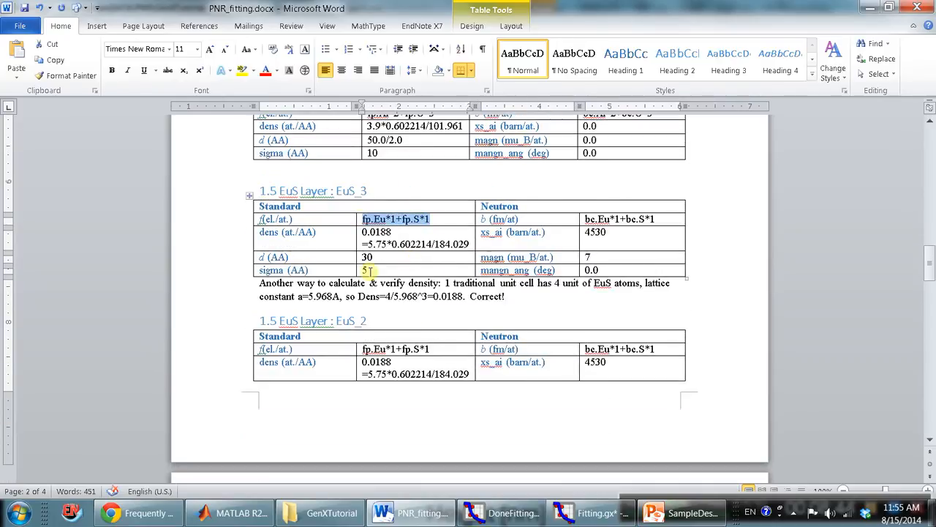
{"action": "left_click", "coordinate": [586, 515]}
{"action": "key", "text": "ctrl+v"}
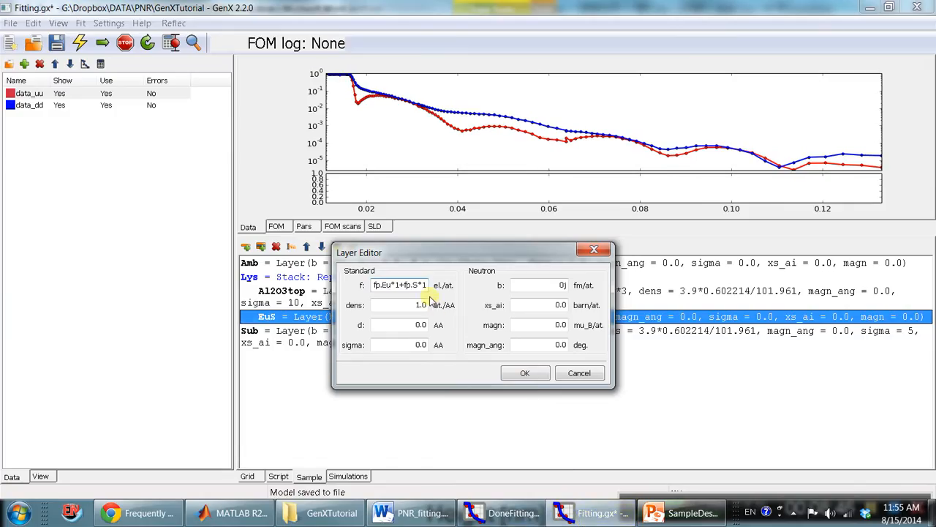
Copy the EuS_3 expression bc.Eu*1+bc.S*1 from PNR_fitting.docx into the EuS layer's b value in Fitting.gx.
{"action": "left_click", "coordinate": [413, 516]}
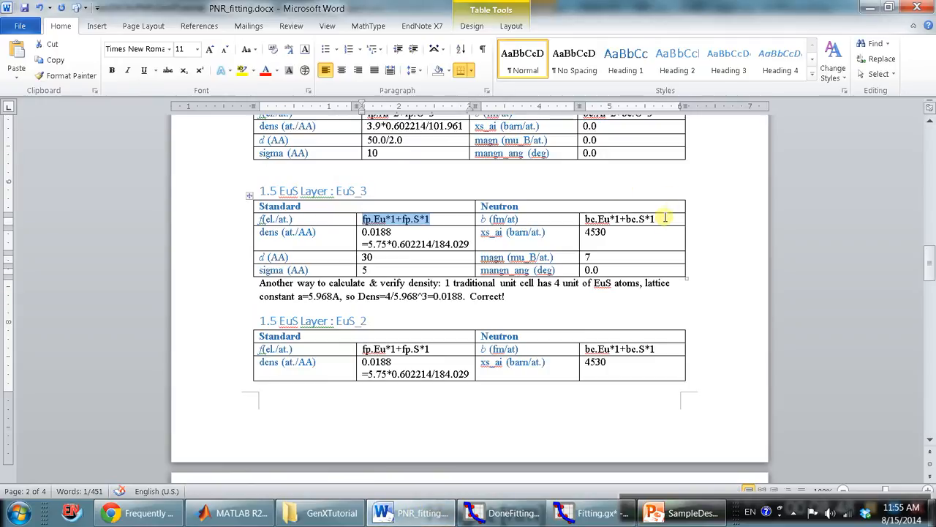
{"action": "left_click_drag", "start_coordinate": [658, 219], "coordinate": [591, 219]}
{"action": "key", "text": "ctrl+c"}
{"action": "left_click", "coordinate": [585, 515]}
{"action": "left_click", "coordinate": [548, 284]}
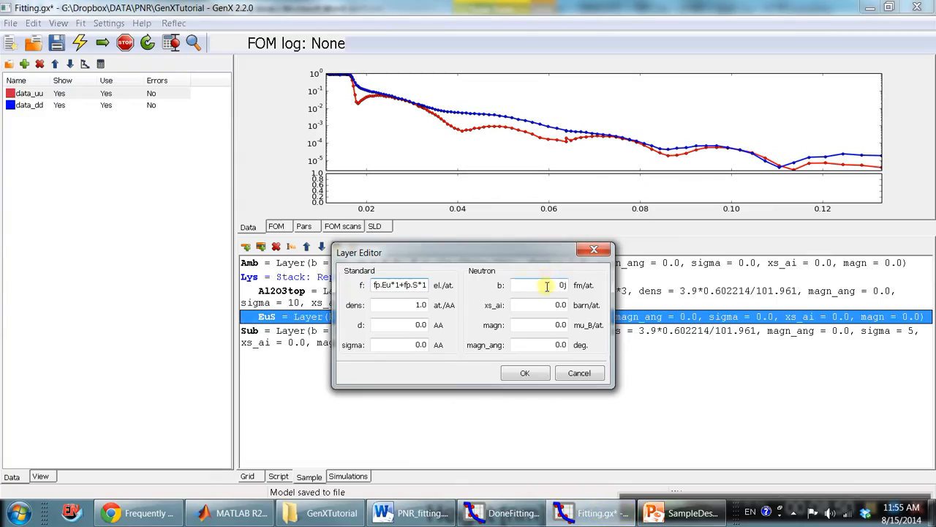
{"action": "key", "text": "ctrl+v"}
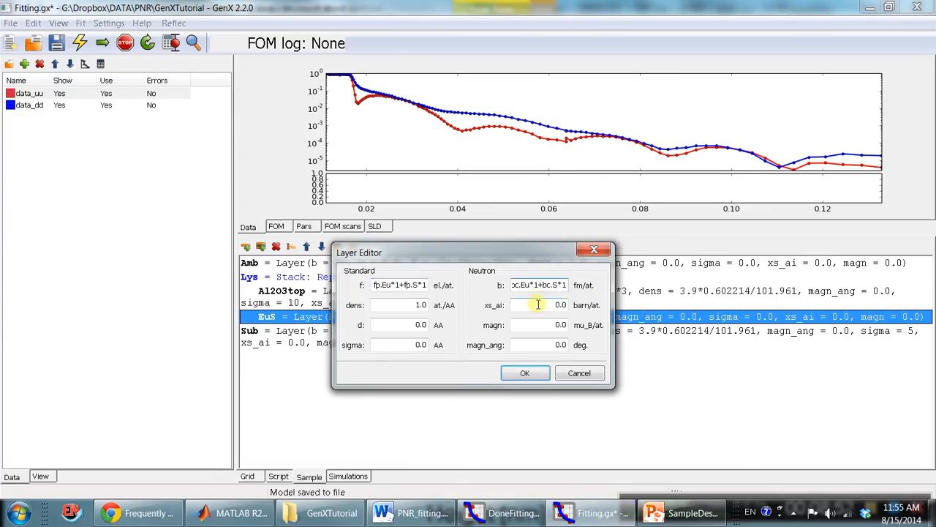
Copy the EuS density 0.0188 from PNR_fitting.docx into the EuS layer's dens value in Fitting.gx.
{"action": "left_click", "coordinate": [413, 515]}
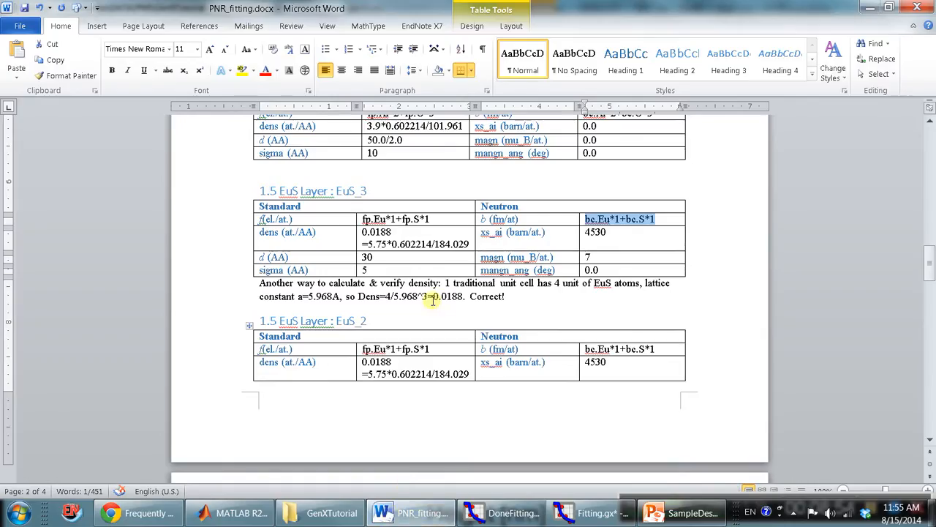
{"action": "left_click_drag", "start_coordinate": [391, 361], "coordinate": [366, 361]}
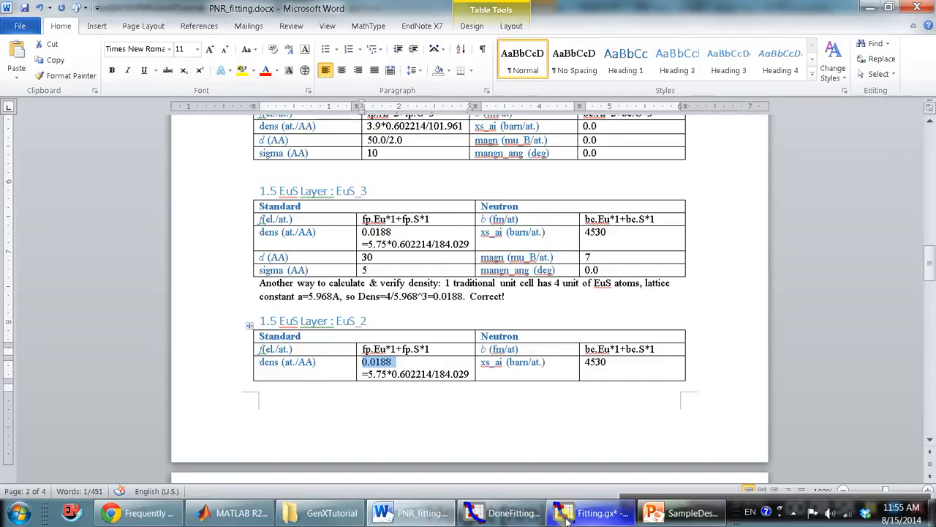
{"action": "left_click", "coordinate": [393, 516]}
{"action": "double_click", "coordinate": [420, 305]}
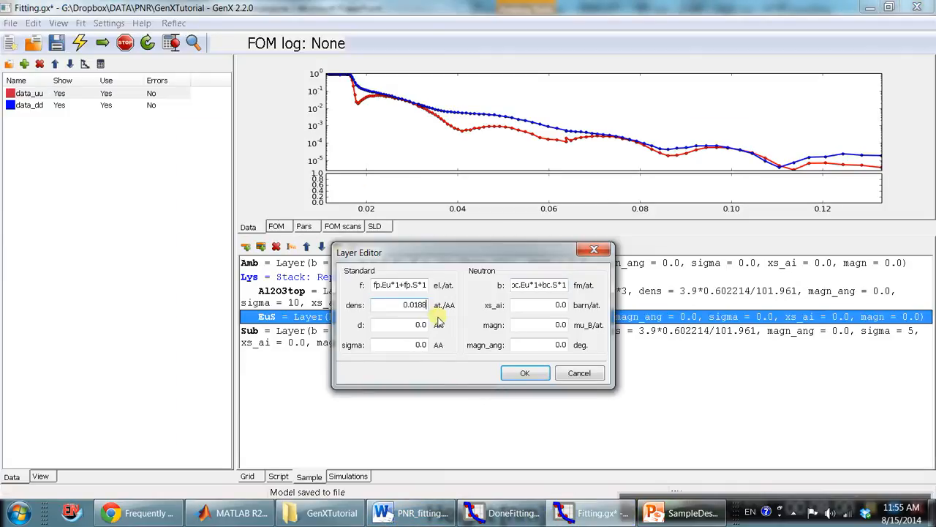
Set the EuS layer's d to 50 AA, sigma to 5 AA and magn to 3 mu_B/at., and apply the values.
{"action": "double_click", "coordinate": [424, 324]}
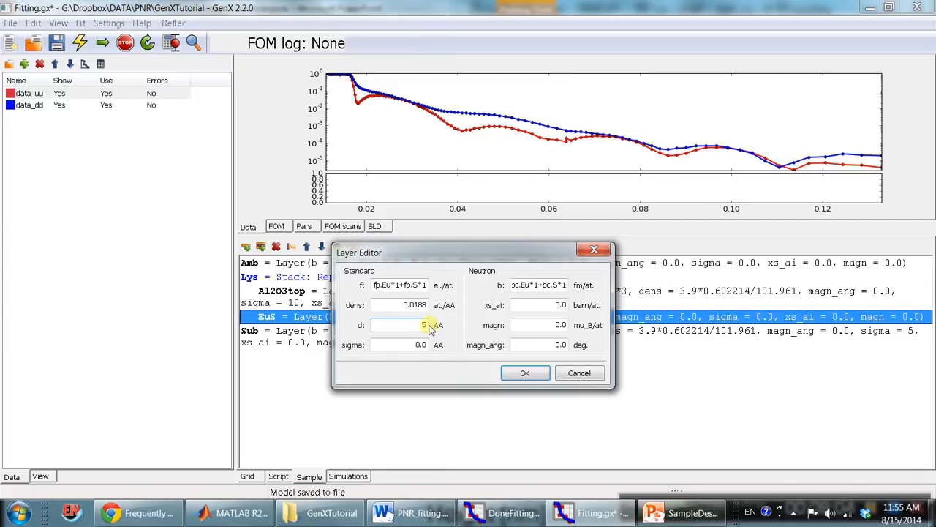
{"action": "key", "text": "Tab"}
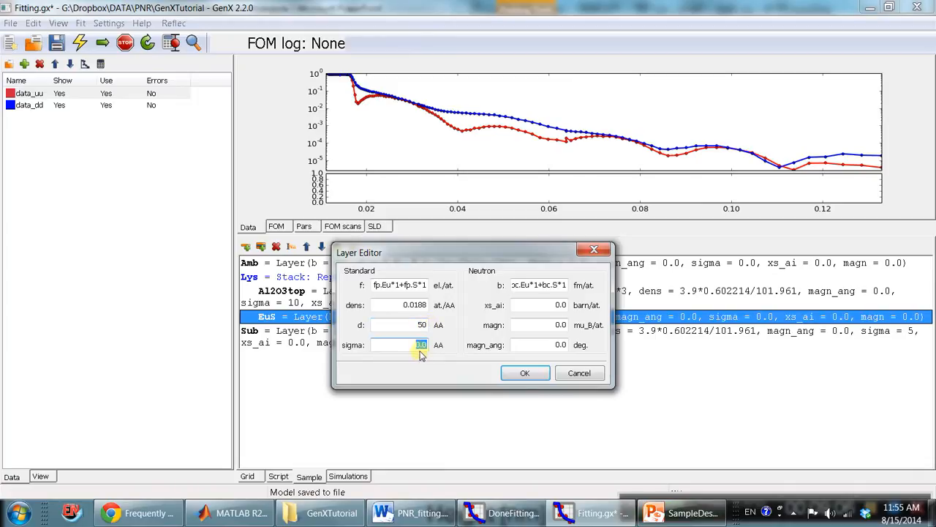
{"action": "type", "text": "5"}
{"action": "double_click", "coordinate": [563, 325]}
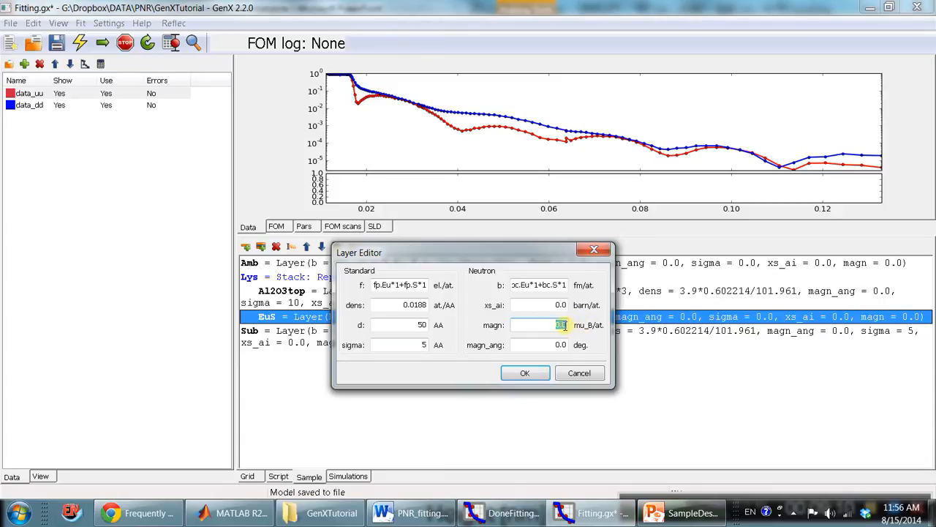
{"action": "left_click_drag", "start_coordinate": [550, 325], "coordinate": [578, 325]}
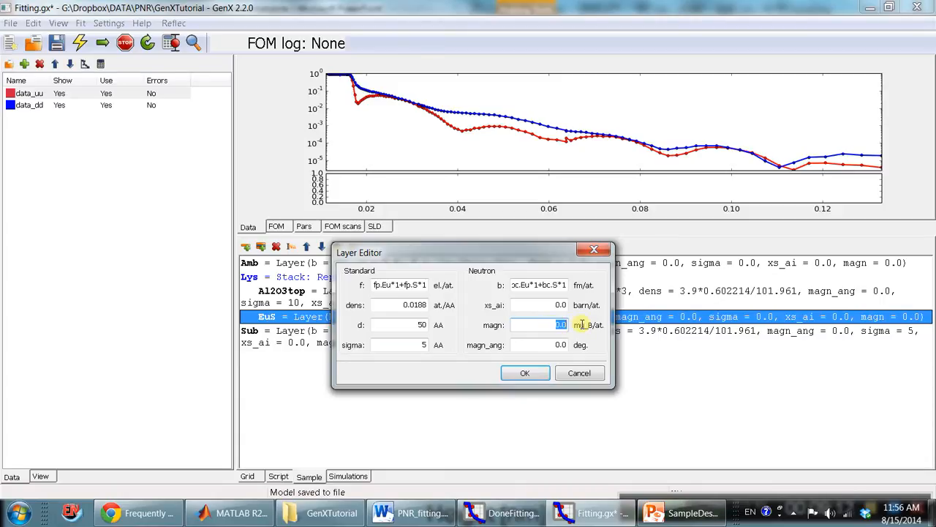
{"action": "type", "text": "3"}
{"action": "left_click", "coordinate": [535, 373]}
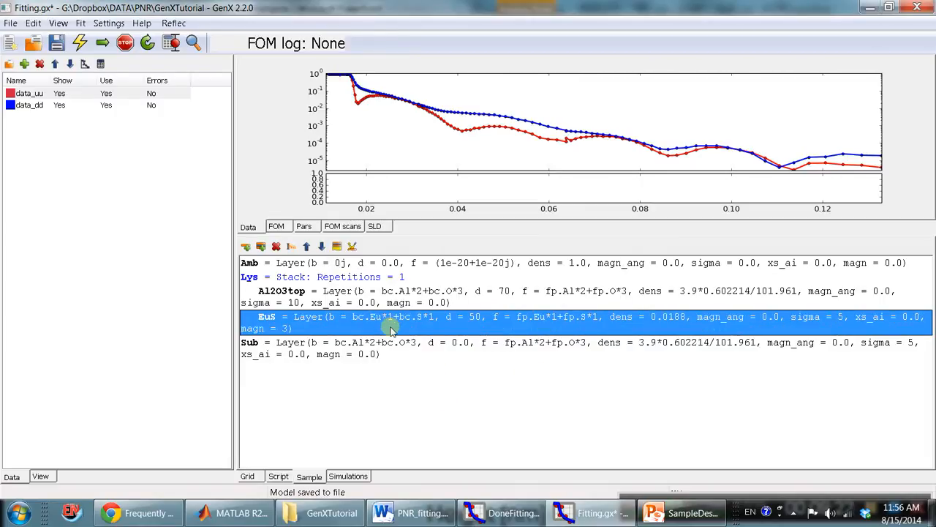
Insert a layer named Bi2Se3 below EuS in the Lys stack.
{"action": "left_click", "coordinate": [246, 246]}
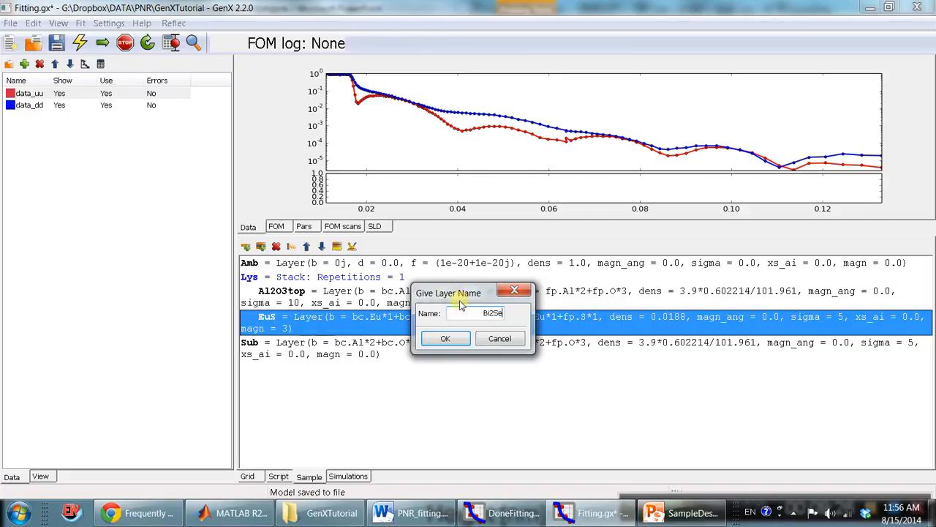
{"action": "key", "text": "Return"}
{"action": "left_click", "coordinate": [492, 344]}
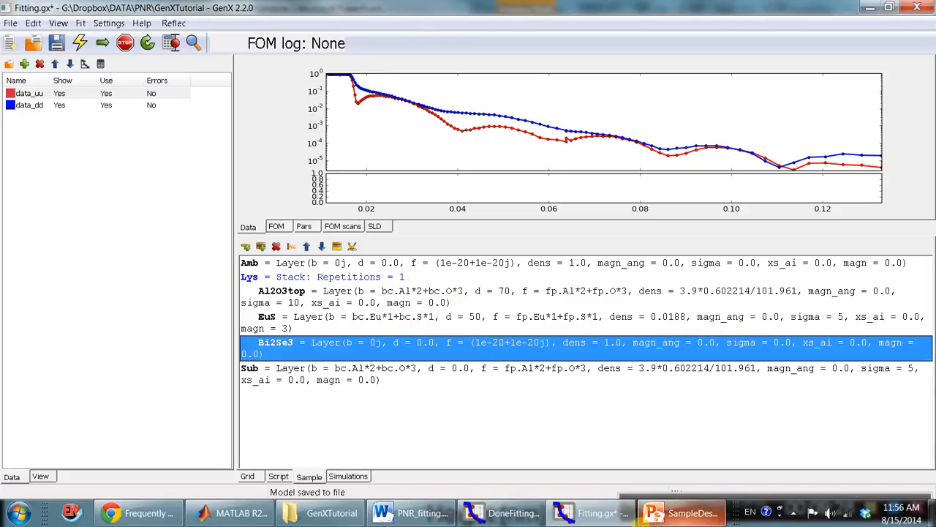
Look at the layer diagram in SampleDescription.pptx and the model in DoneFitting.gx, and return to Fitting.gx.
{"action": "left_click", "coordinate": [680, 512]}
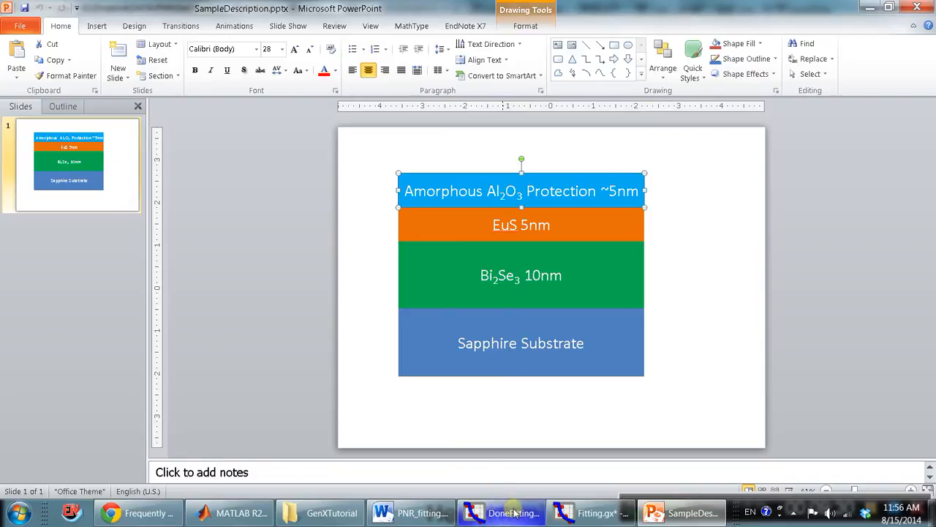
{"action": "left_click", "coordinate": [435, 516]}
{"action": "left_click", "coordinate": [505, 513]}
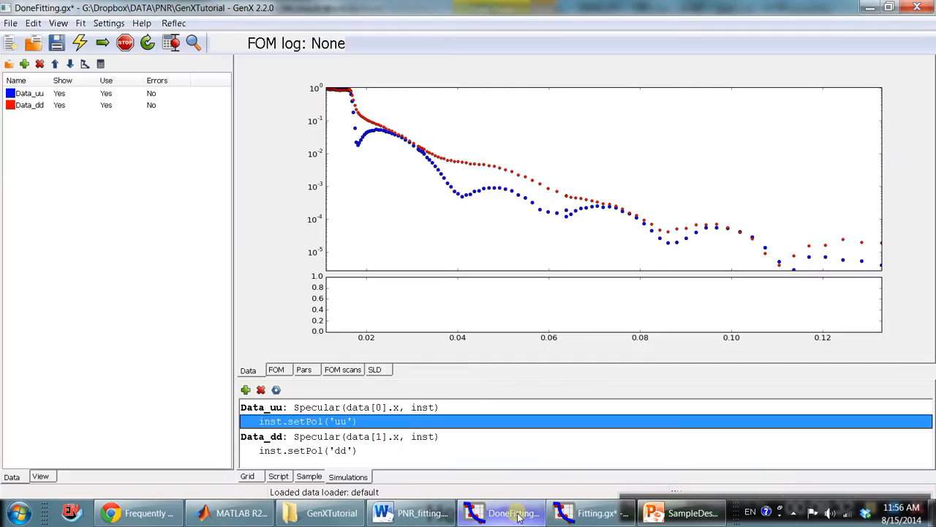
{"action": "left_click", "coordinate": [589, 512]}
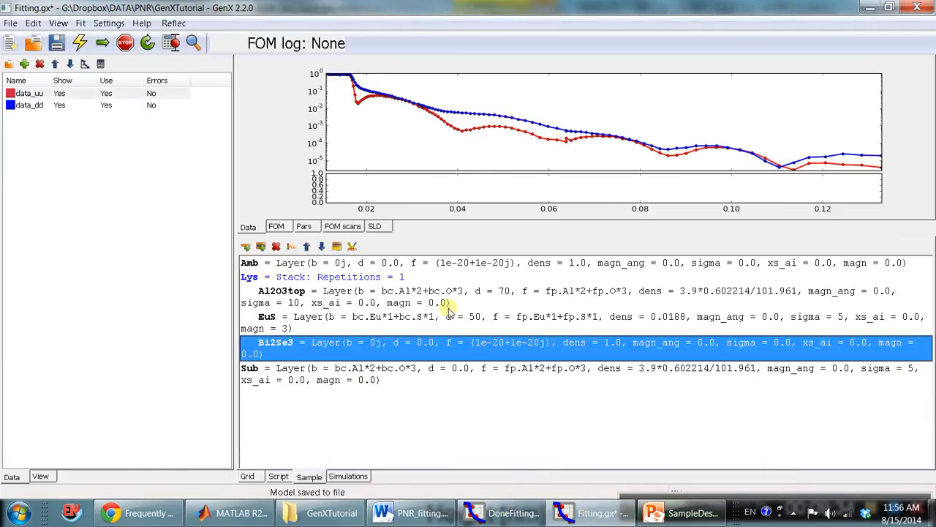
Compare the order of the Amb, Lys, Al2O3top, EuS, Bi2Se3 and Sub entries with the layer diagram in SampleDescription.pptx.
{"action": "left_click", "coordinate": [448, 320]}
{"action": "left_click", "coordinate": [454, 347]}
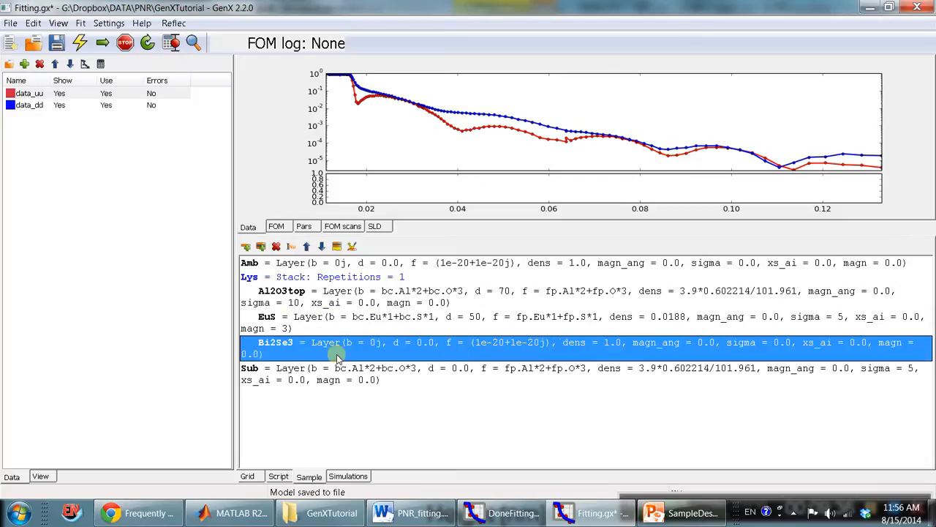
{"action": "left_click", "coordinate": [310, 377]}
{"action": "left_click", "coordinate": [320, 264]}
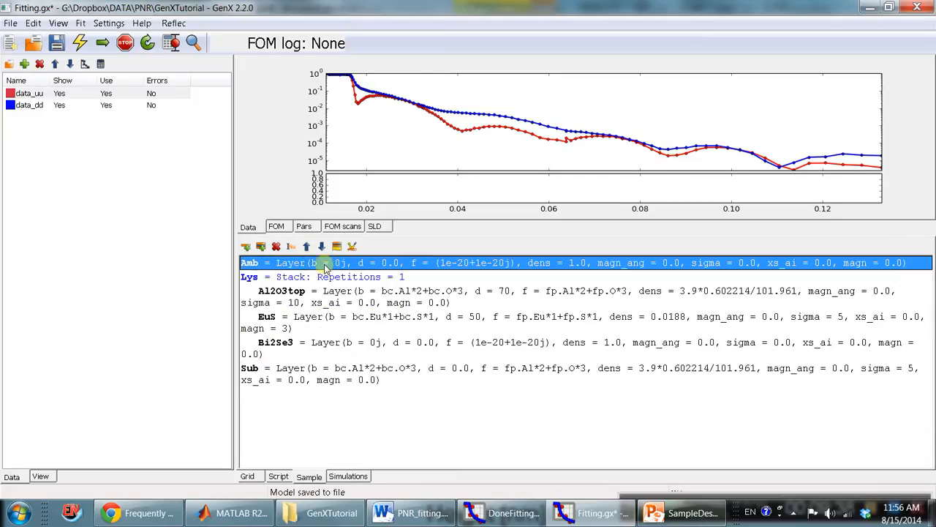
{"action": "left_click", "coordinate": [328, 277]}
{"action": "left_click", "coordinate": [340, 293]}
{"action": "left_click", "coordinate": [351, 319]}
{"action": "left_click", "coordinate": [361, 347]}
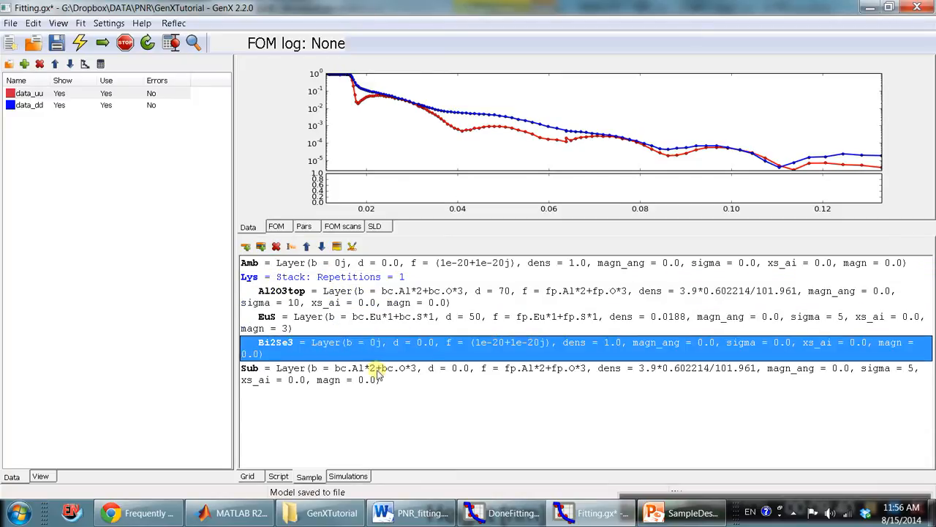
{"action": "left_click", "coordinate": [373, 370]}
{"action": "left_click", "coordinate": [674, 514]}
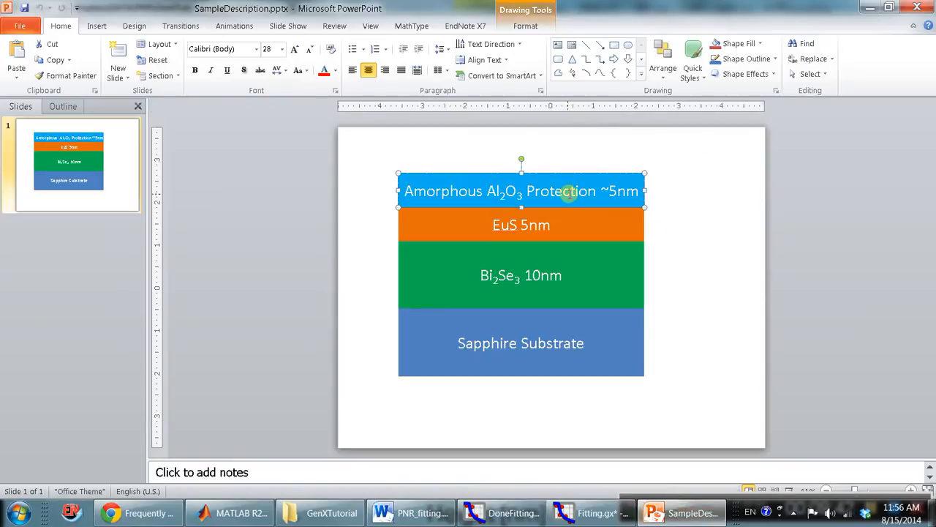
{"action": "left_click", "coordinate": [577, 222]}
{"action": "left_click", "coordinate": [588, 329]}
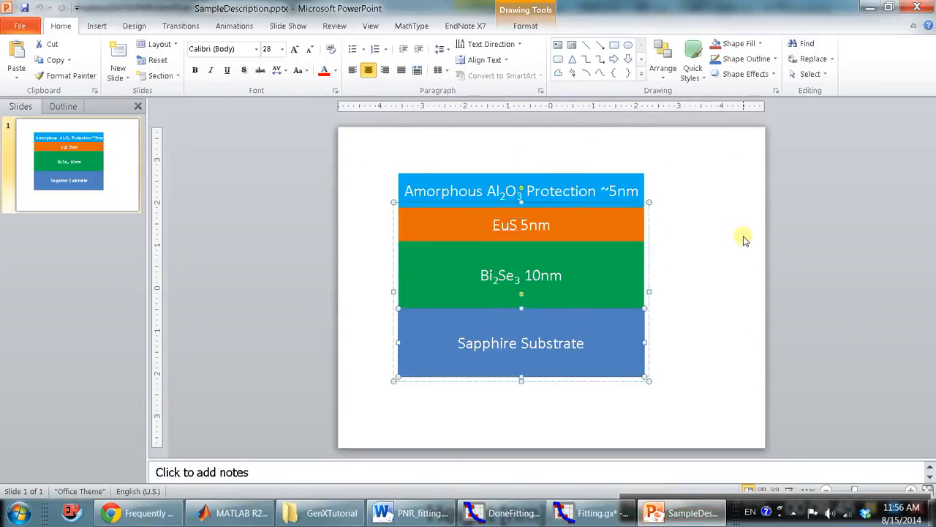
Switch from the SampleDescription.pptx diagram to Fitting.gx in GenX and save the model.
{"action": "left_click", "coordinate": [587, 153]}
{"action": "left_click", "coordinate": [598, 516]}
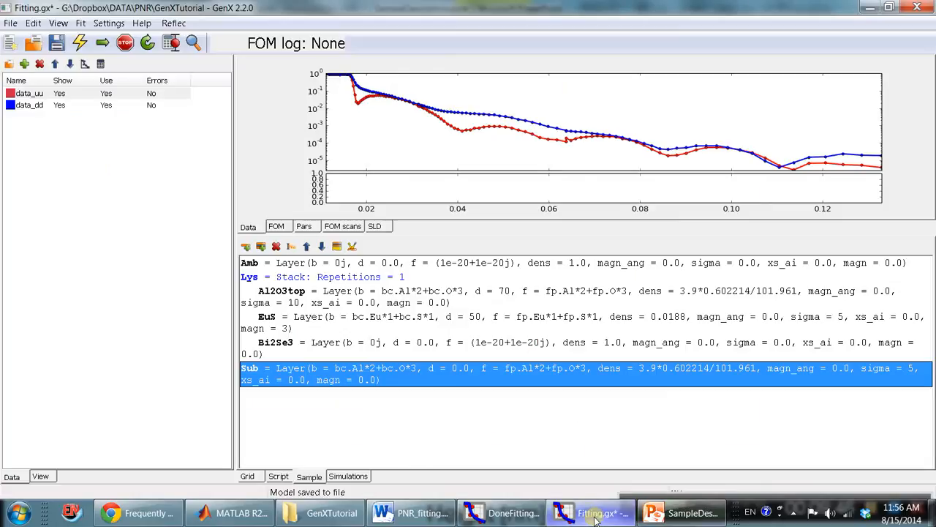
{"action": "left_click", "coordinate": [57, 42]}
Move the EuS layer below Bi2Se3 in the Lys stack and return it to its place above Bi2Se3.
{"action": "left_click", "coordinate": [384, 348]}
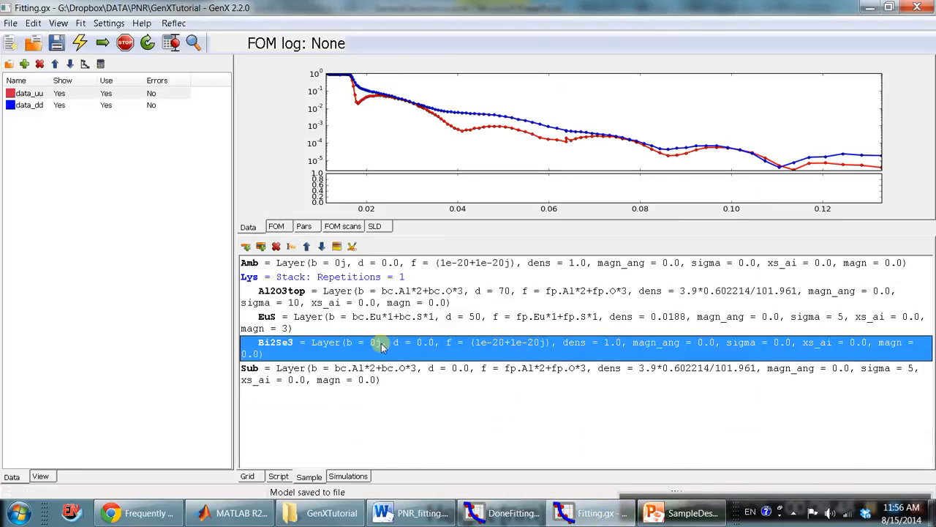
{"action": "left_click", "coordinate": [324, 319]}
{"action": "left_click", "coordinate": [322, 247]}
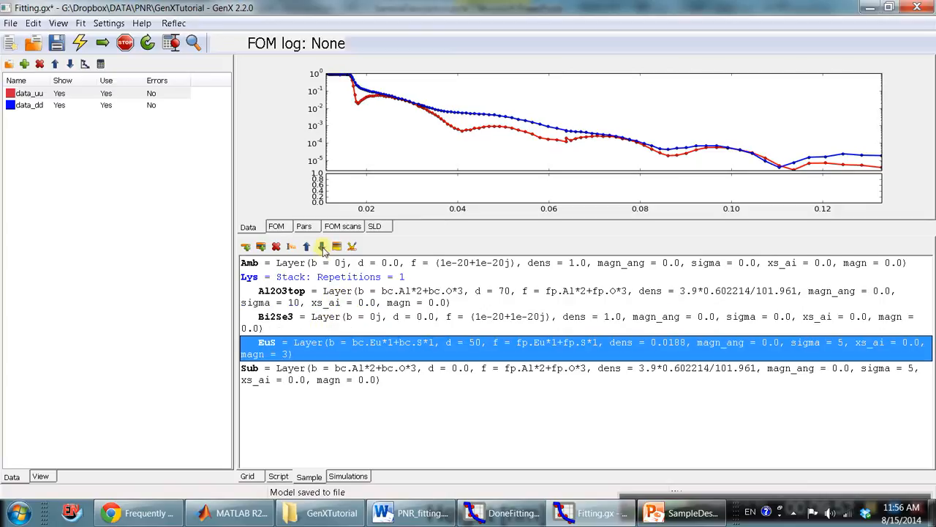
{"action": "left_click", "coordinate": [299, 374]}
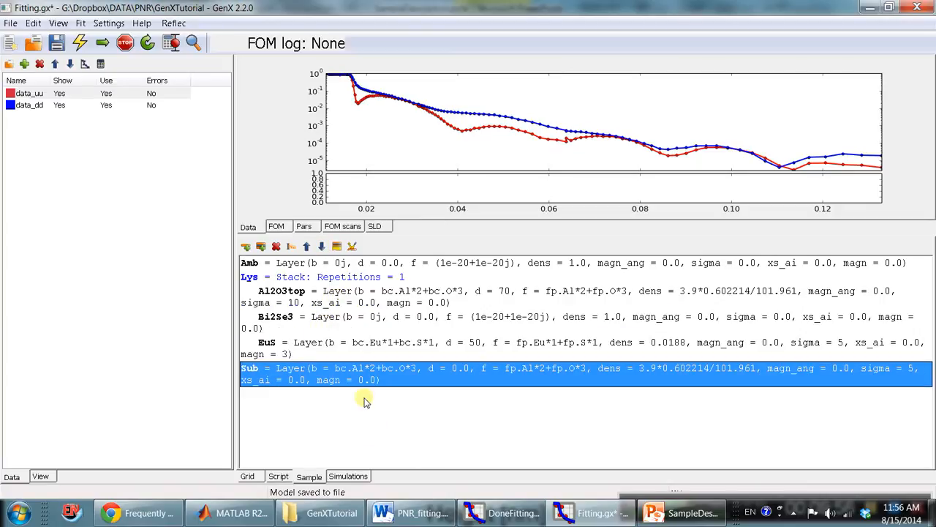
{"action": "left_click", "coordinate": [315, 344]}
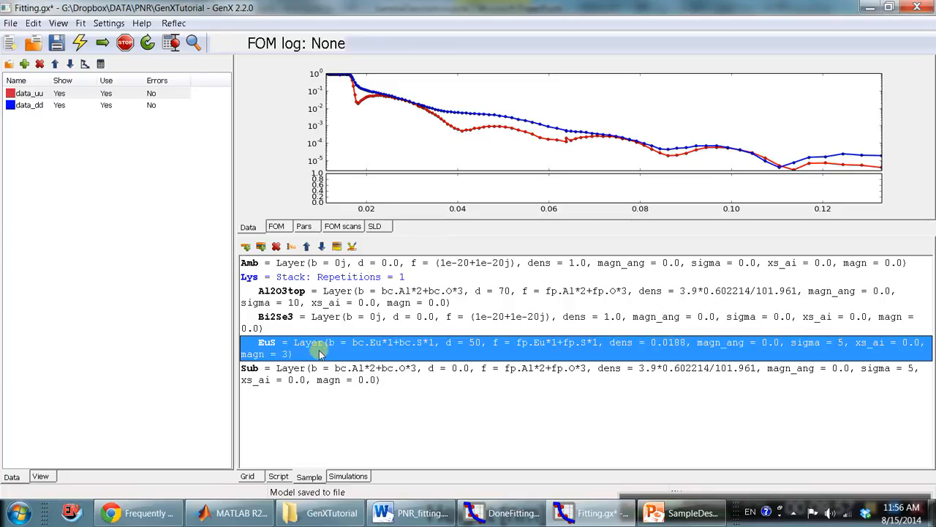
{"action": "left_click", "coordinate": [306, 247]}
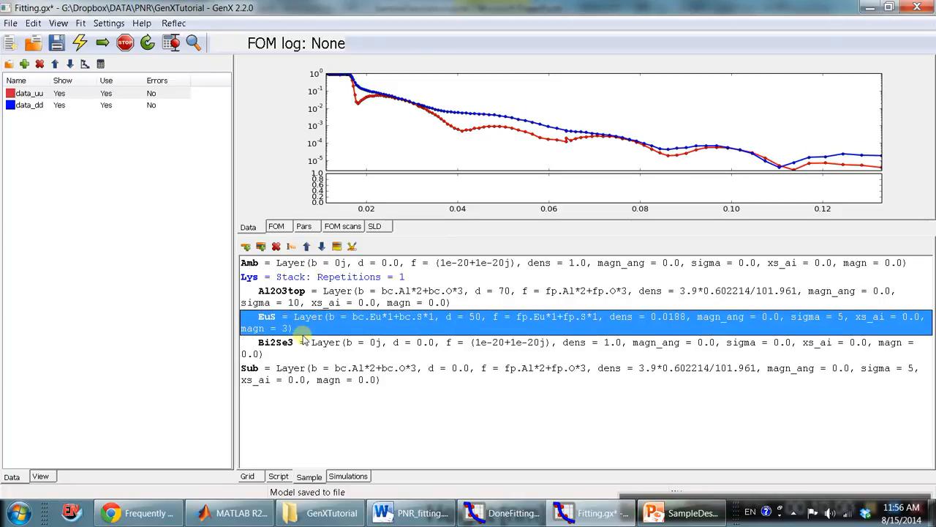
Check the order of the Al2O3top, EuS and Bi2Se3 layers in the Lys stack and save the model.
{"action": "left_click", "coordinate": [293, 298]}
{"action": "left_click", "coordinate": [301, 319]}
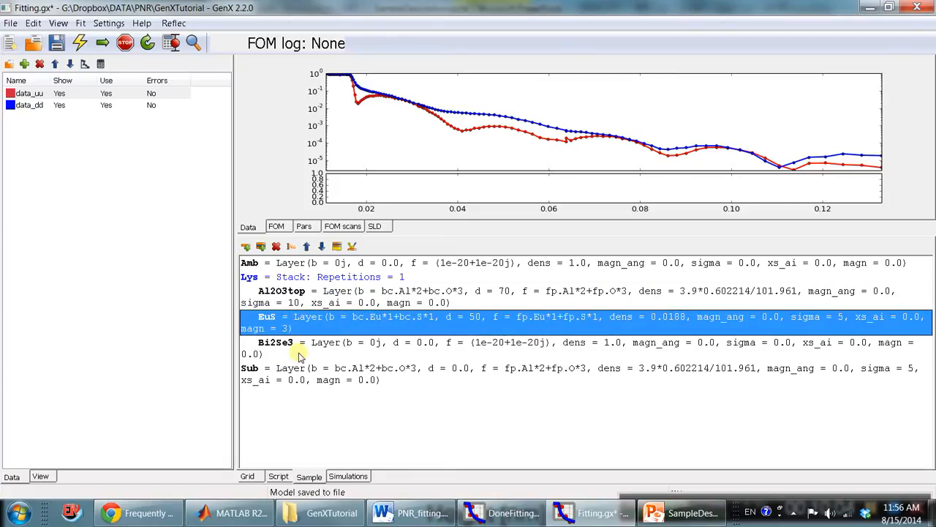
{"action": "left_click", "coordinate": [299, 347]}
{"action": "left_click", "coordinate": [299, 297]}
{"action": "left_click", "coordinate": [278, 278]}
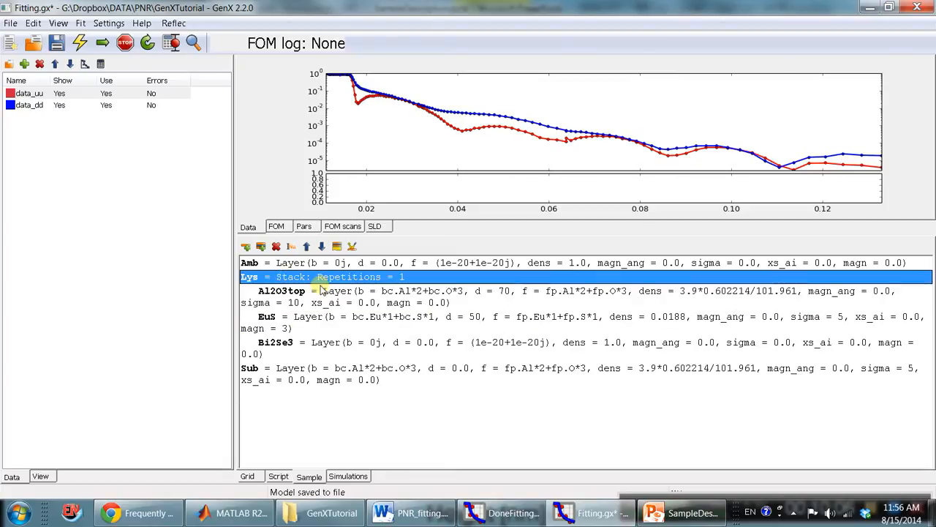
{"action": "left_click", "coordinate": [57, 44]}
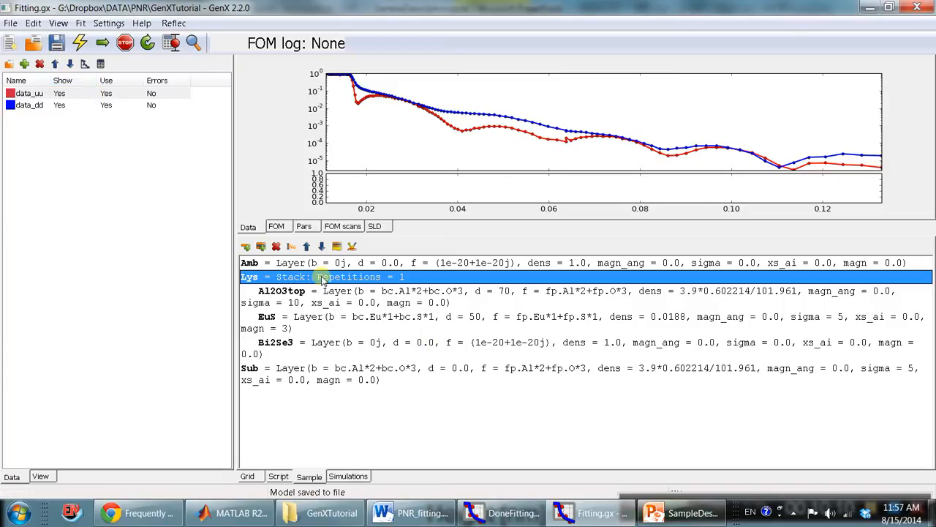
Open the Bi2Se3 layer for editing and set its f to fp.Bi*2+fp.Se*3, copied from the Bi2Se3 table in PNR_fitting.docx.
{"action": "left_click", "coordinate": [359, 344]}
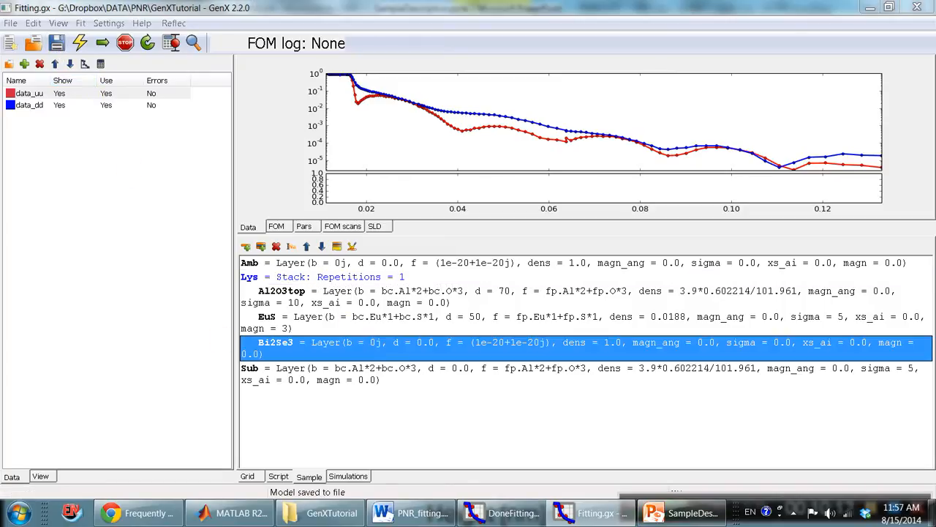
{"action": "double_click", "coordinate": [344, 344]}
{"action": "left_click", "coordinate": [421, 513]}
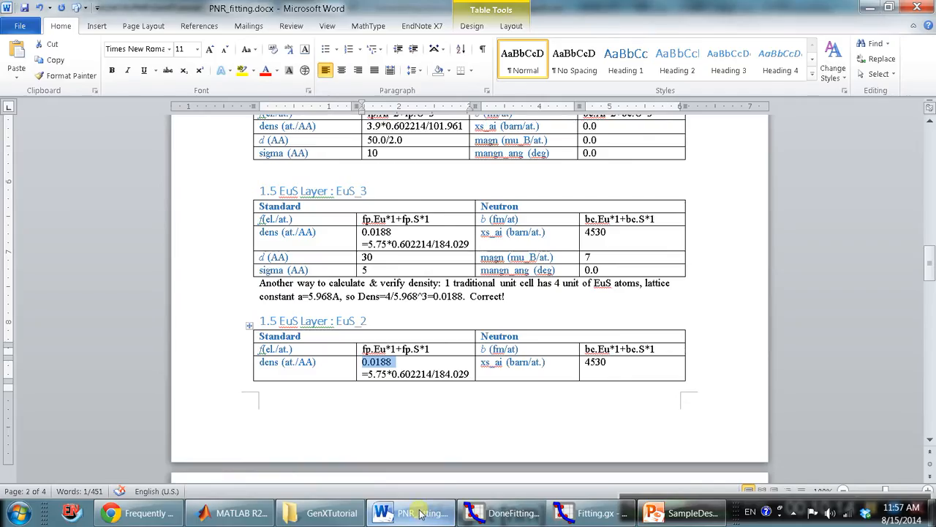
{"action": "left_click", "coordinate": [408, 349]}
{"action": "scroll", "coordinate": [409, 349], "scroll_direction": "down", "scroll_amount": 15}
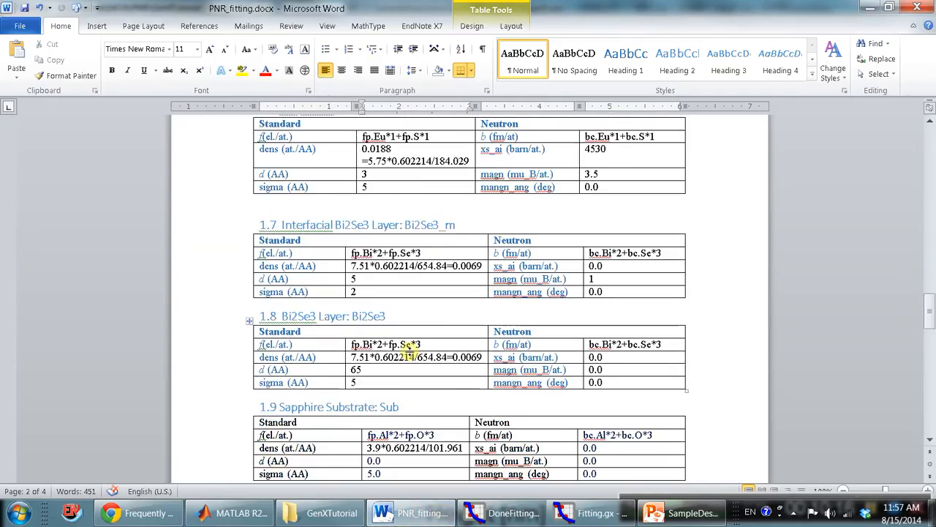
{"action": "scroll", "coordinate": [408, 349], "scroll_direction": "down", "scroll_amount": 15}
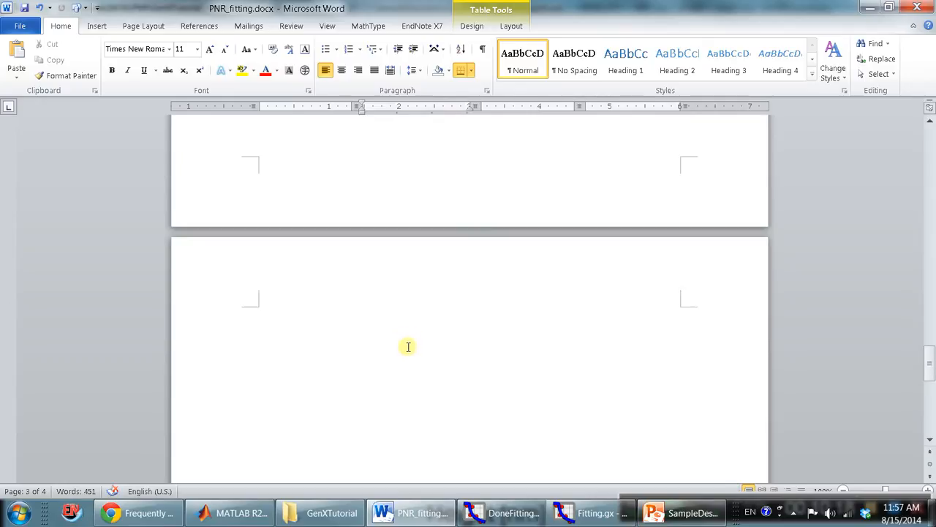
{"action": "scroll", "coordinate": [408, 346], "scroll_direction": "up", "scroll_amount": 12}
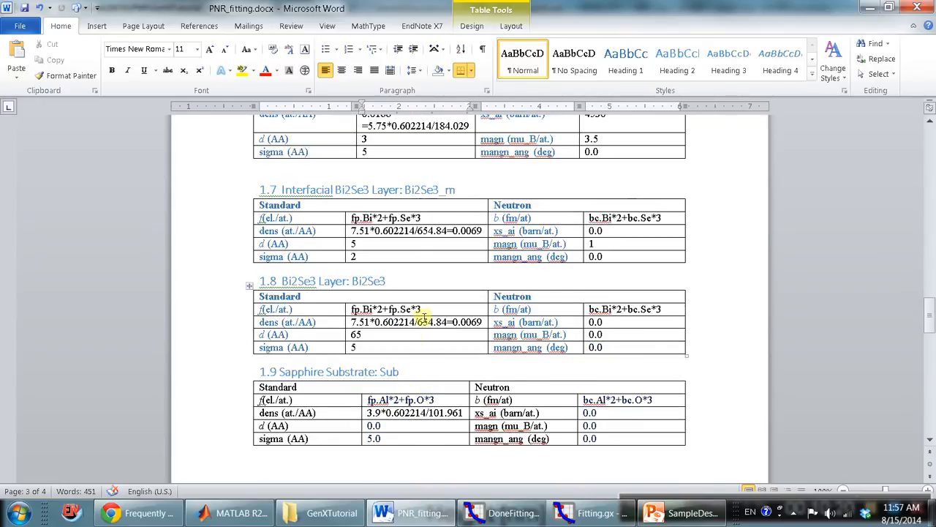
{"action": "left_click_drag", "start_coordinate": [423, 310], "coordinate": [353, 310]}
{"action": "key", "text": "ctrl+c"}
{"action": "left_click", "coordinate": [575, 518]}
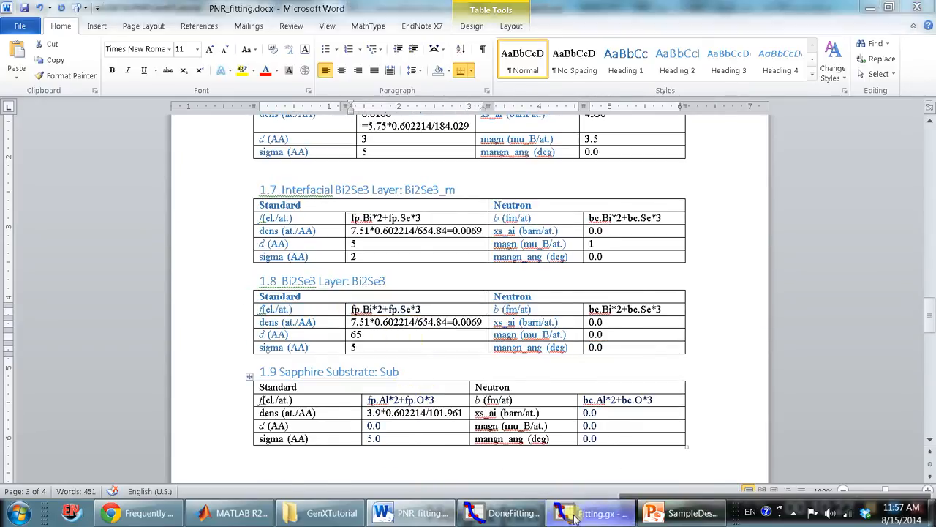
{"action": "key", "text": "ctrl+v"}
Set the Bi2Se3 layer's b to bc.Bi*2+bc.Se*3, copied from the Bi2Se3 table in PNR_fitting.docx.
{"action": "left_click", "coordinate": [414, 513]}
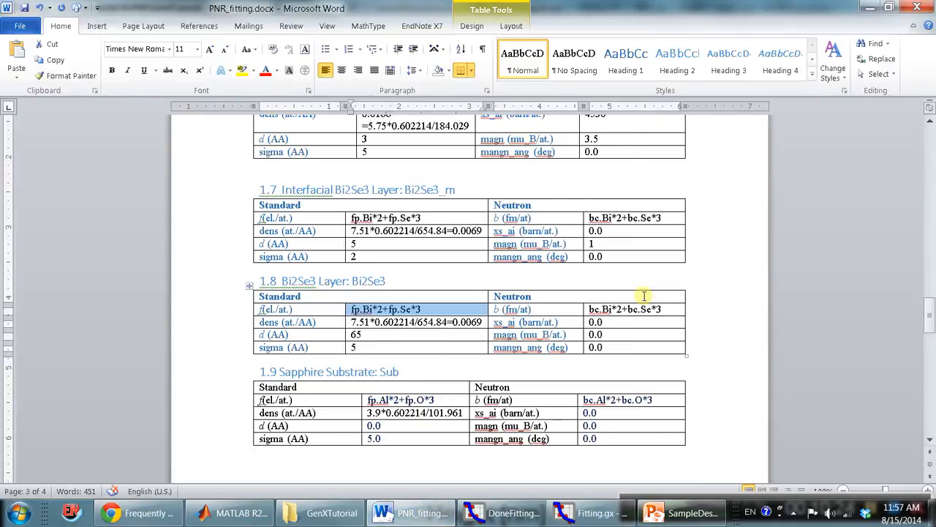
{"action": "left_click_drag", "start_coordinate": [664, 309], "coordinate": [540, 330]}
{"action": "left_click", "coordinate": [577, 513]}
{"action": "type", "text": "bc.Bi*2+bc.Se*3"}
{"action": "left_click", "coordinate": [579, 507]}
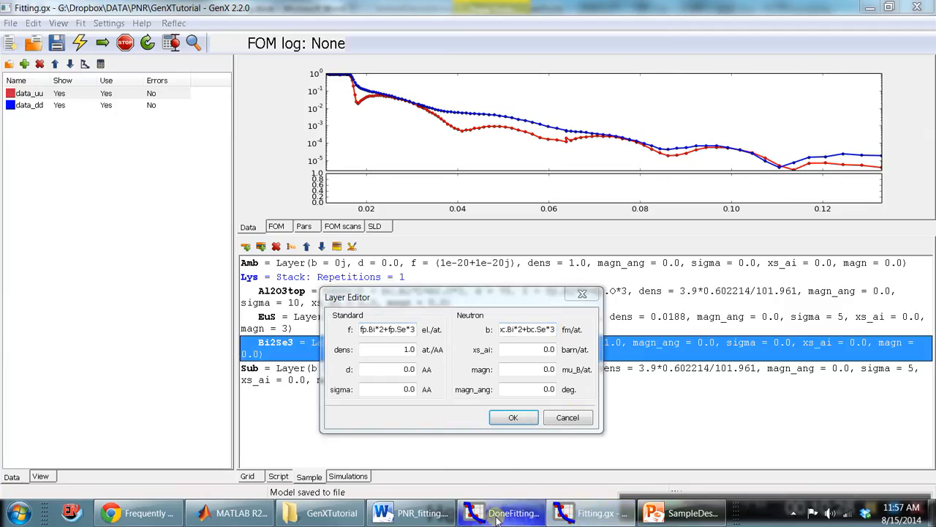
Set the Bi2Se3 layer's dens to 3.9*0.602214/101.961, copied from the Sapphire Substrate table in PNR_fitting.docx.
{"action": "left_click", "coordinate": [414, 513]}
{"action": "left_click_drag", "start_coordinate": [426, 412], "coordinate": [406, 412]}
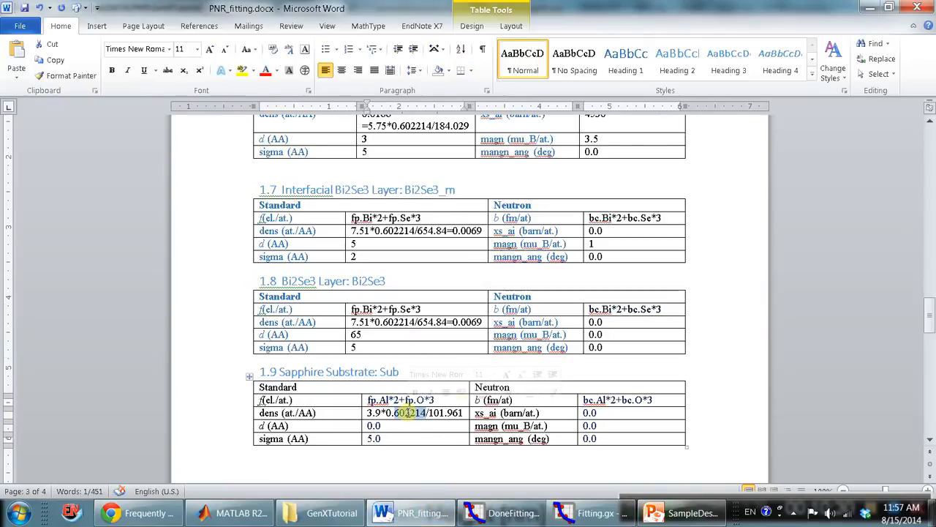
{"action": "triple_click", "coordinate": [409, 413]}
{"action": "key", "text": "ctrl+c"}
{"action": "left_click", "coordinate": [562, 508]}
{"action": "left_click_drag", "start_coordinate": [385, 349], "coordinate": [428, 347]}
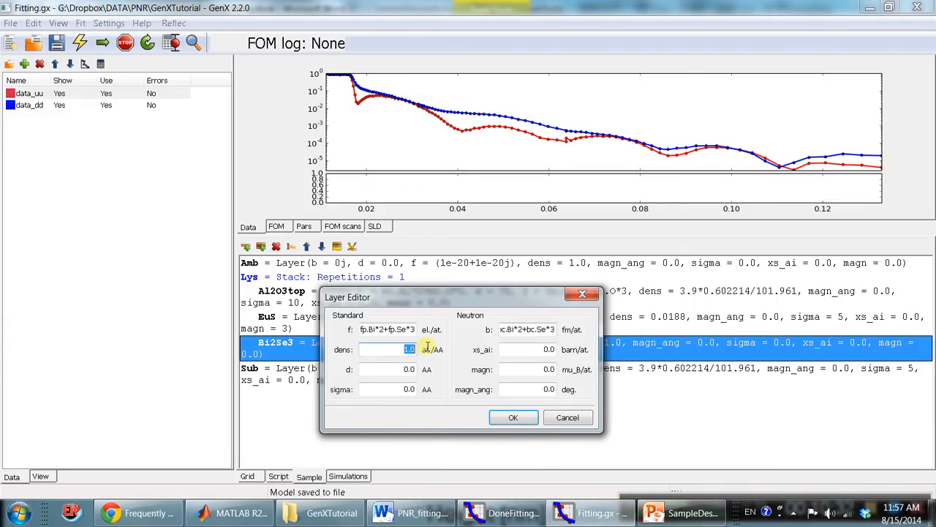
{"action": "key", "text": "ctrl+v"}
Set the Bi2Se3 layer's d to 100 AA and sigma to 5 AA, apply the values and save the model.
{"action": "left_click_drag", "start_coordinate": [381, 370], "coordinate": [306, 341]}
{"action": "left_click_drag", "start_coordinate": [390, 368], "coordinate": [421, 368]}
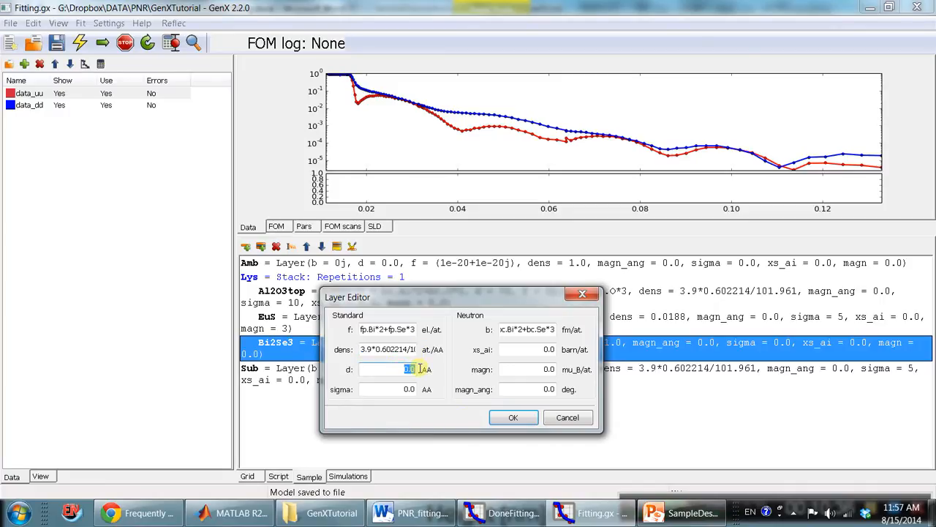
{"action": "type", "text": "10"}
{"action": "key", "text": "Tab"}
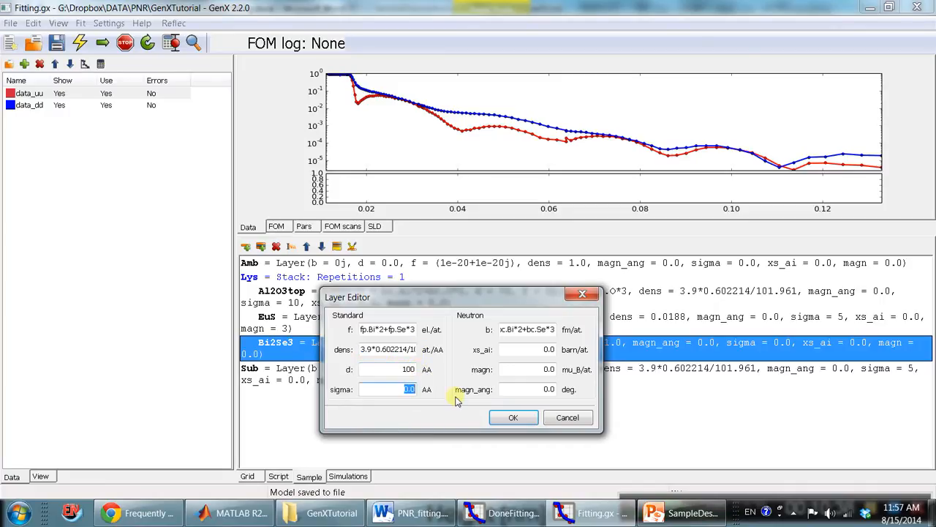
{"action": "type", "text": "5"}
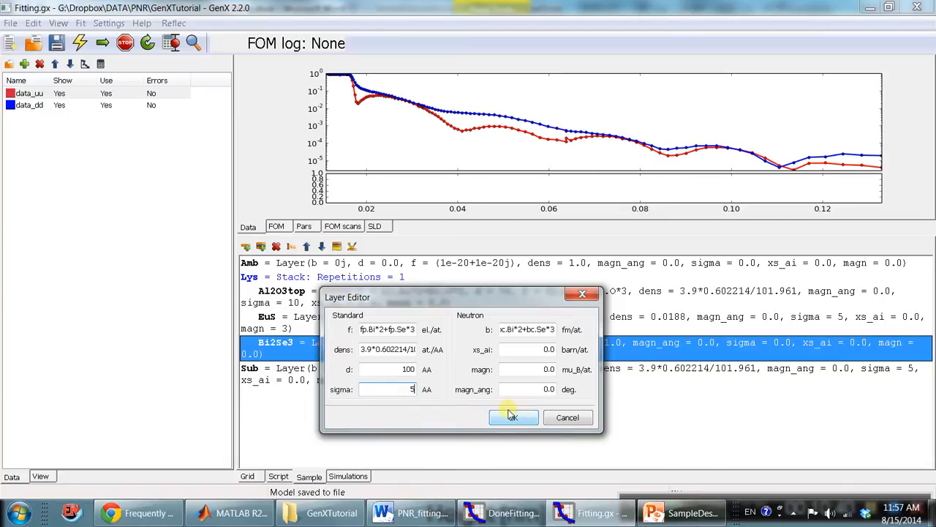
{"action": "left_click", "coordinate": [511, 417]}
{"action": "left_click", "coordinate": [57, 42]}
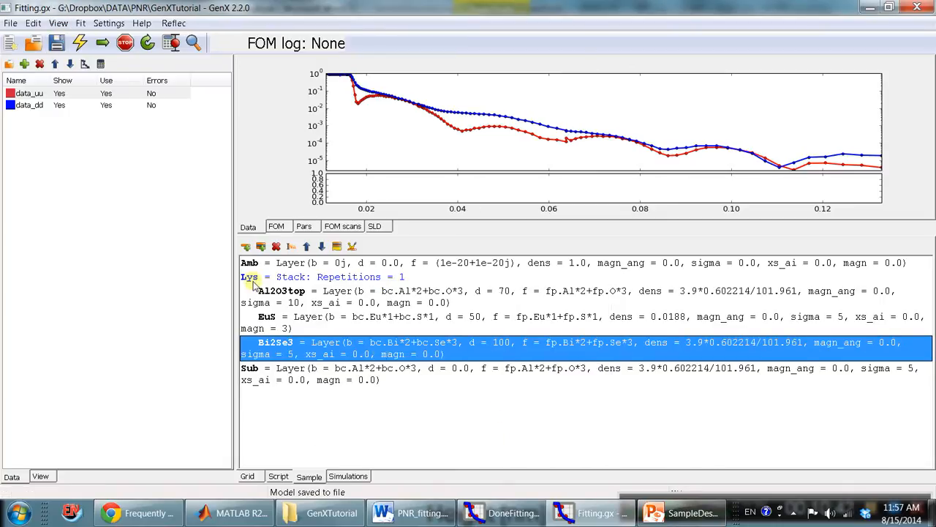
Open the instrument settings for the model and set coords to q.
{"action": "left_click", "coordinate": [354, 251]}
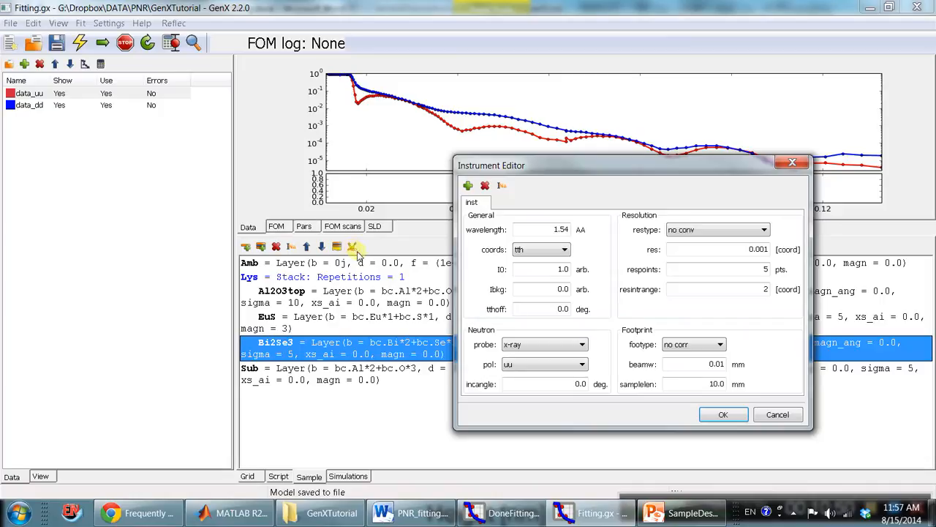
{"action": "left_click", "coordinate": [563, 249]}
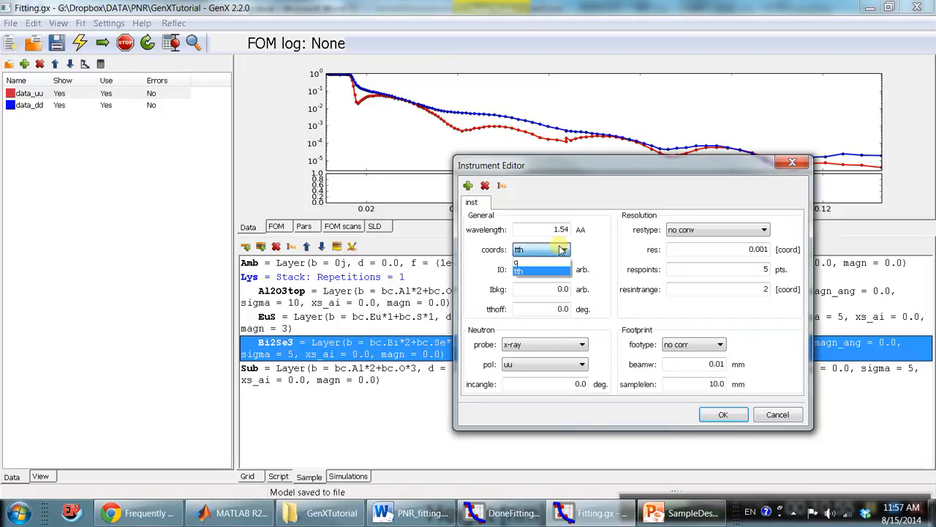
{"action": "left_click", "coordinate": [539, 262]}
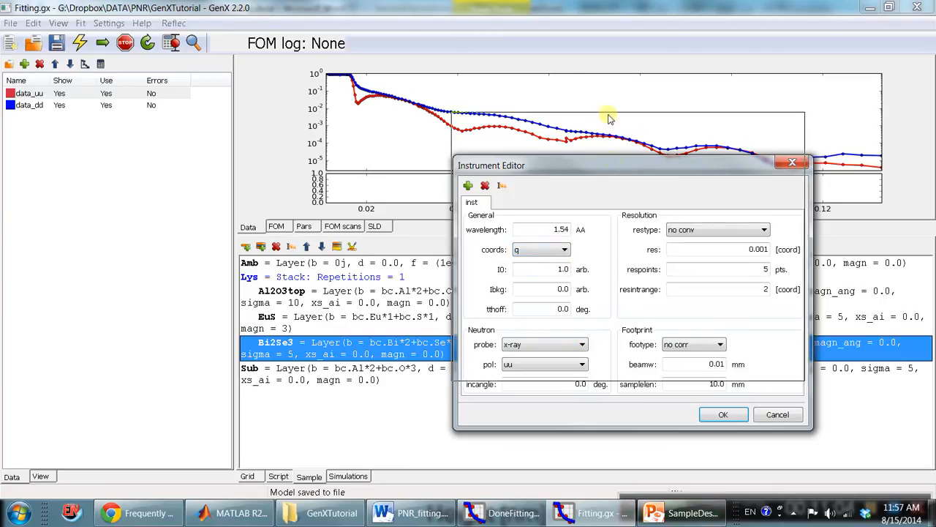
Set the instrument's neutron probe to neutron pol with pol set to uu.
{"action": "left_click_drag", "start_coordinate": [611, 164], "coordinate": [606, 118]}
{"action": "left_click", "coordinate": [575, 300]}
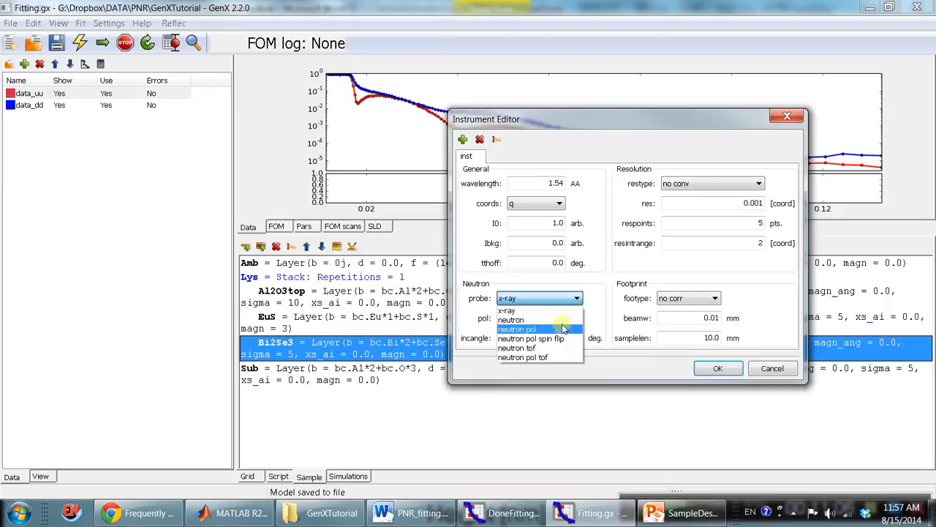
{"action": "left_click", "coordinate": [563, 329]}
{"action": "left_click", "coordinate": [567, 319]}
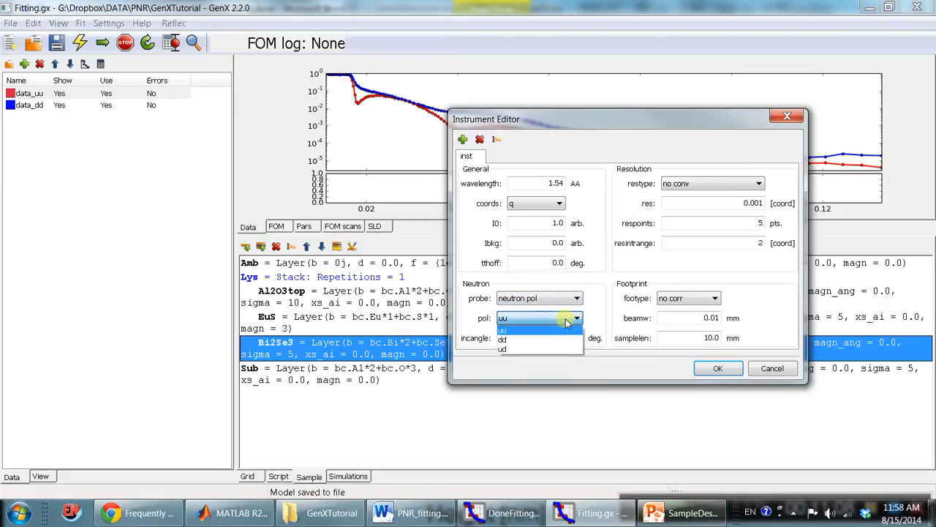
{"action": "left_click", "coordinate": [506, 327]}
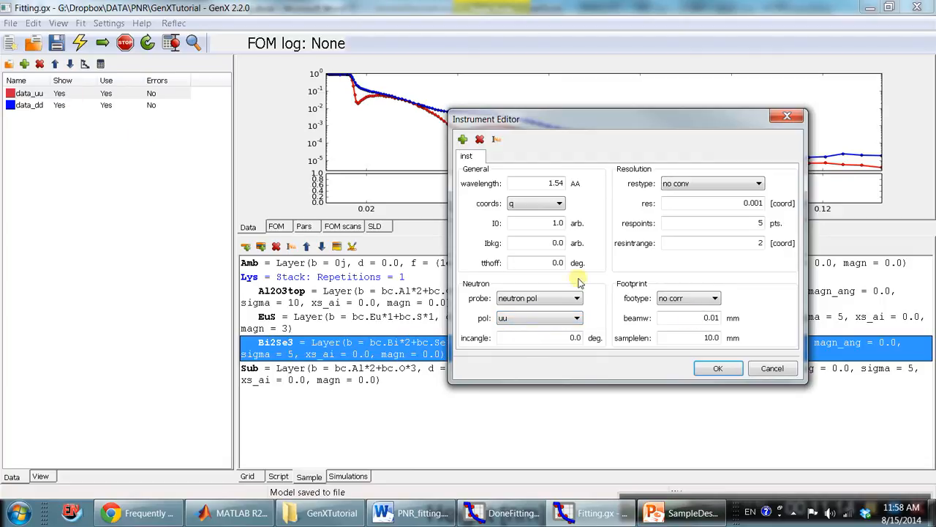
Set the instrument's restype to full conv and varying res., keep res at 0.001, and apply the instrument settings.
{"action": "left_click", "coordinate": [733, 188]}
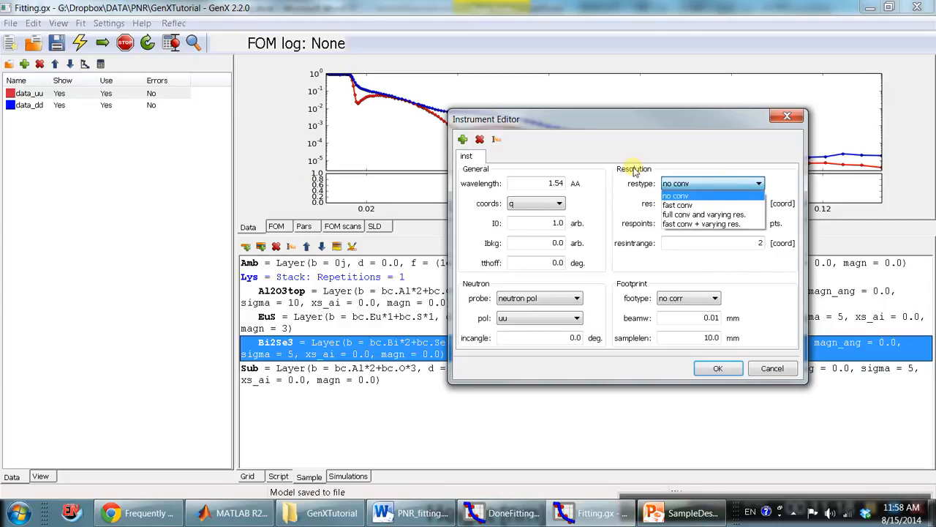
{"action": "left_click", "coordinate": [684, 214]}
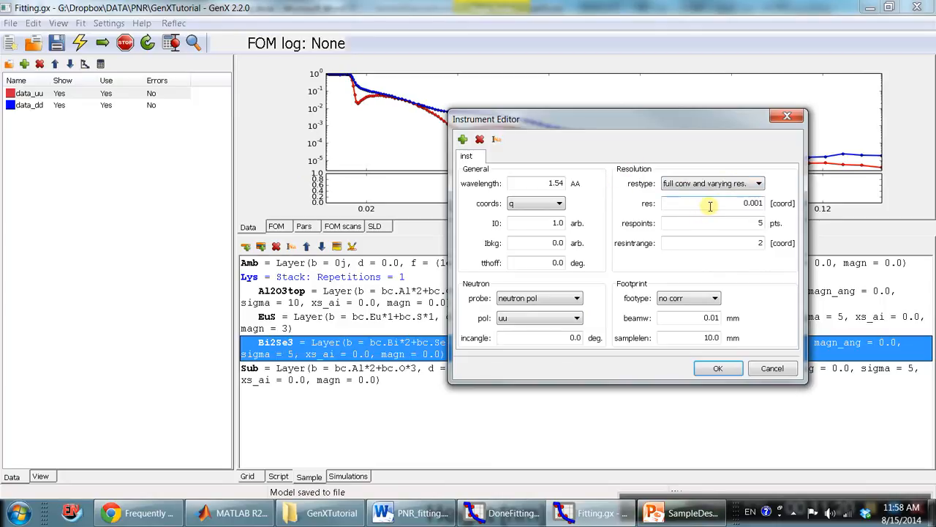
{"action": "left_click", "coordinate": [706, 205]}
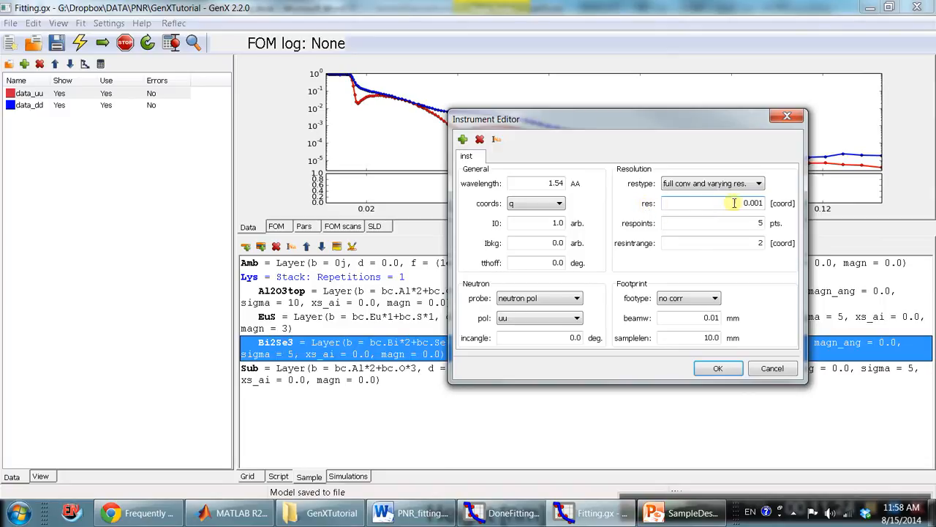
{"action": "left_click_drag", "start_coordinate": [747, 203], "coordinate": [766, 207]}
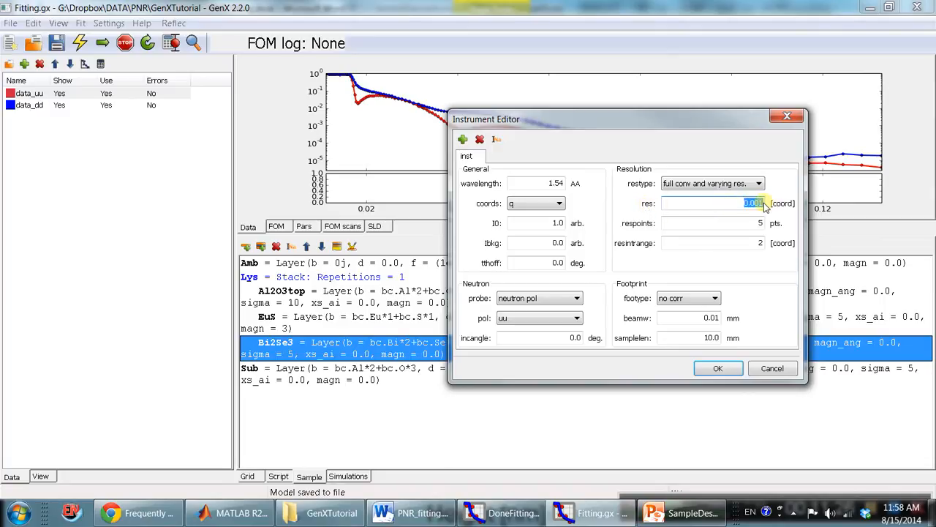
{"action": "left_click", "coordinate": [718, 369]}
{"action": "left_click", "coordinate": [431, 372]}
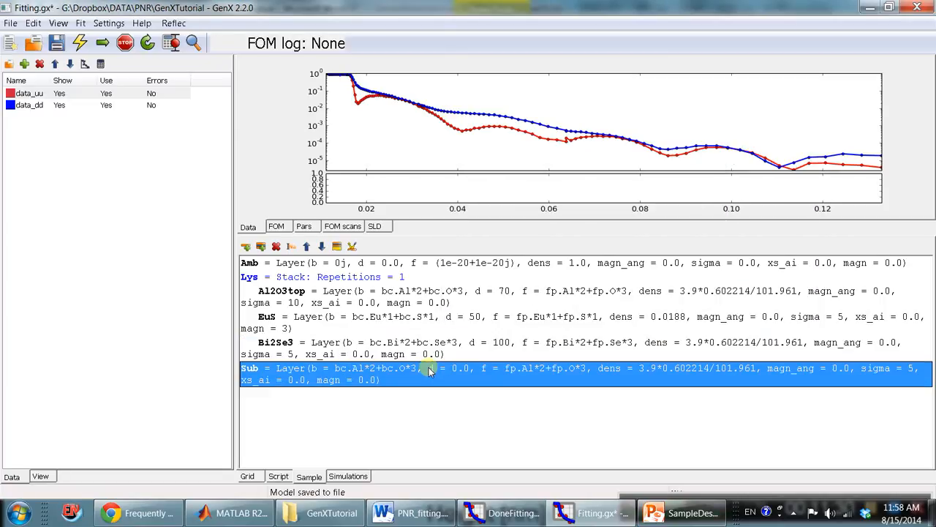
{"action": "left_click", "coordinate": [386, 348]}
{"action": "left_click", "coordinate": [384, 374]}
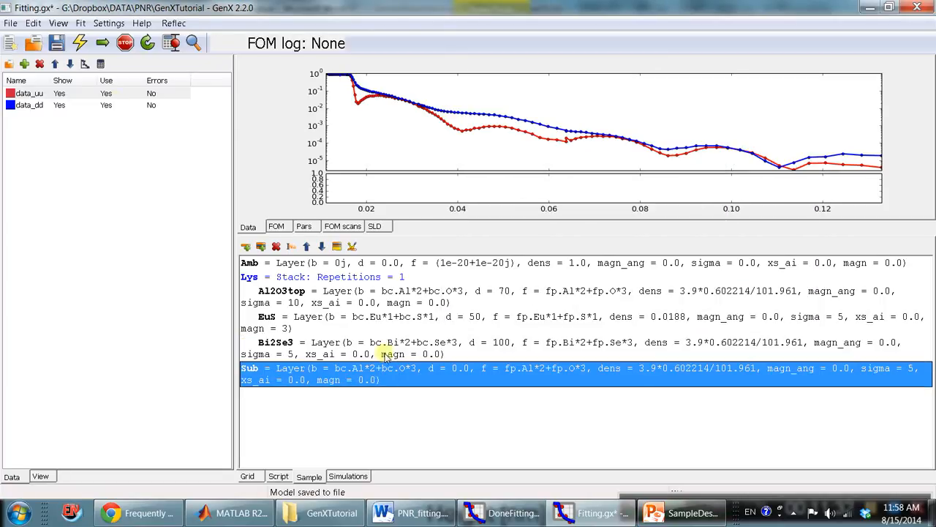
Save the model and simulate it with the current sample and instrument settings.
{"action": "left_click", "coordinate": [57, 42]}
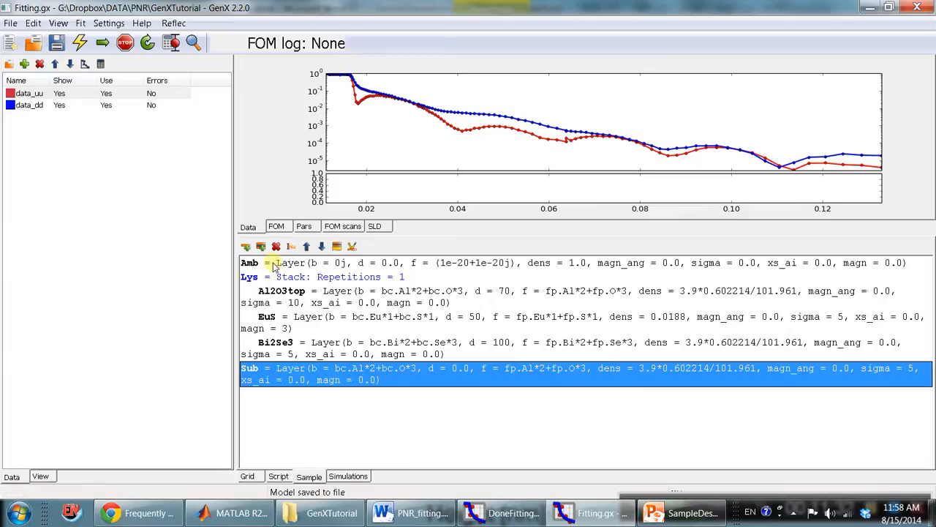
{"action": "left_click", "coordinate": [80, 43]}
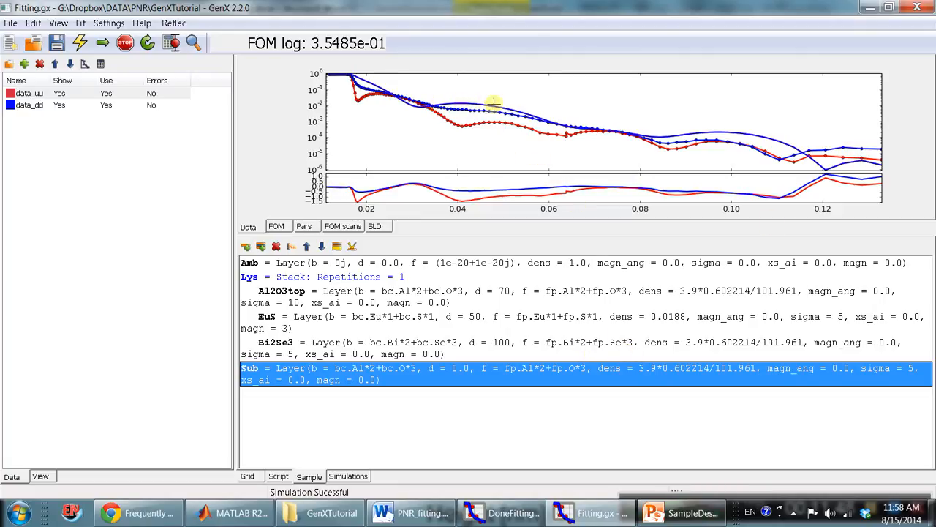
{"action": "left_click", "coordinate": [114, 107]}
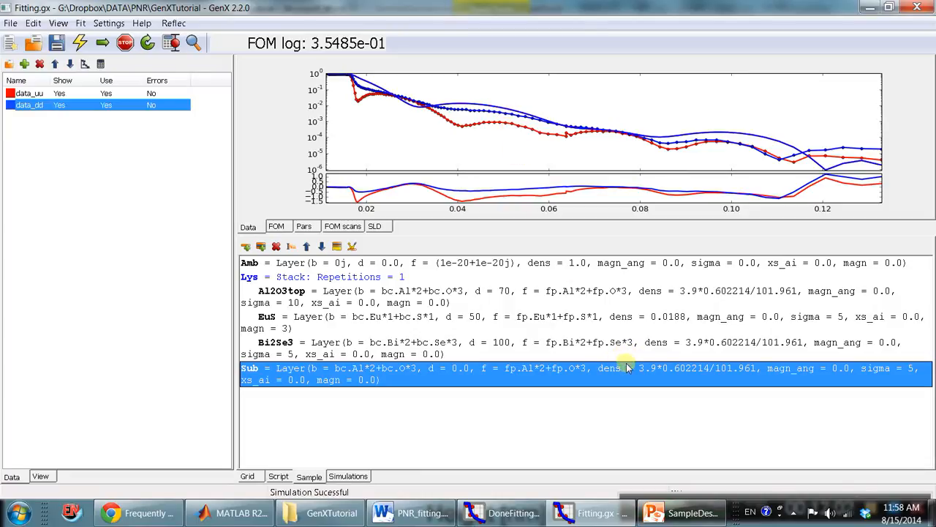
{"action": "left_click", "coordinate": [575, 317]}
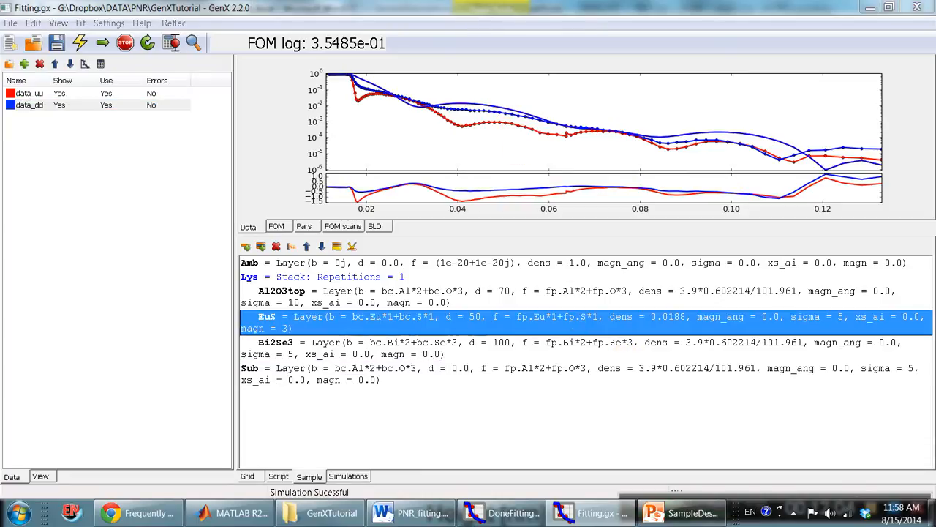
Open a new parameter command for the data_uu simulation and check the polarization commands used in the DoneFitting model.
{"action": "left_click", "coordinate": [355, 479]}
{"action": "left_click", "coordinate": [380, 264]}
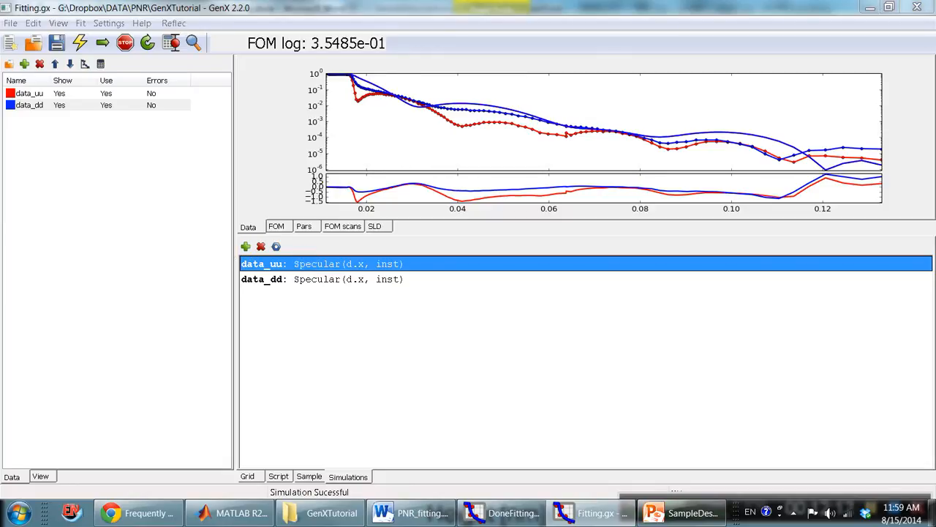
{"action": "left_click_drag", "start_coordinate": [2, 380], "coordinate": [558, 306]}
{"action": "left_click", "coordinate": [469, 341]}
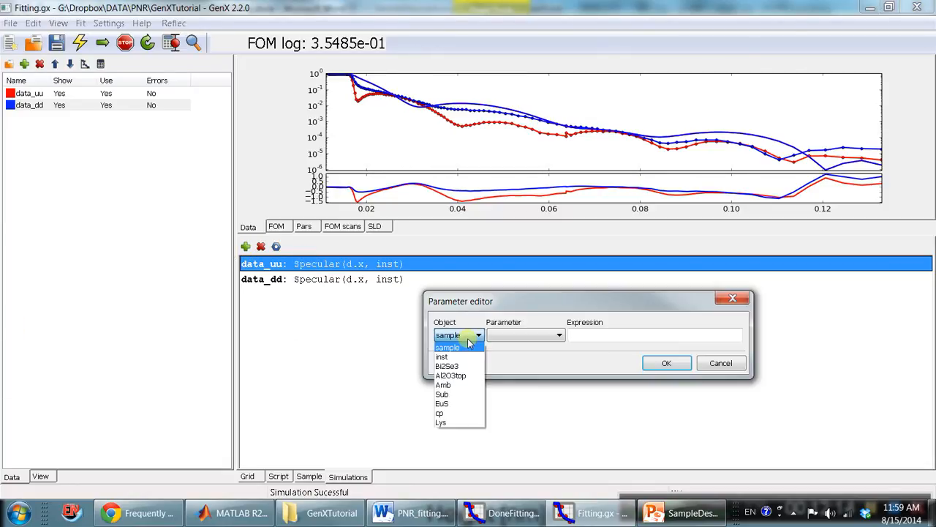
{"action": "left_click", "coordinate": [465, 357]}
{"action": "left_click", "coordinate": [531, 338]}
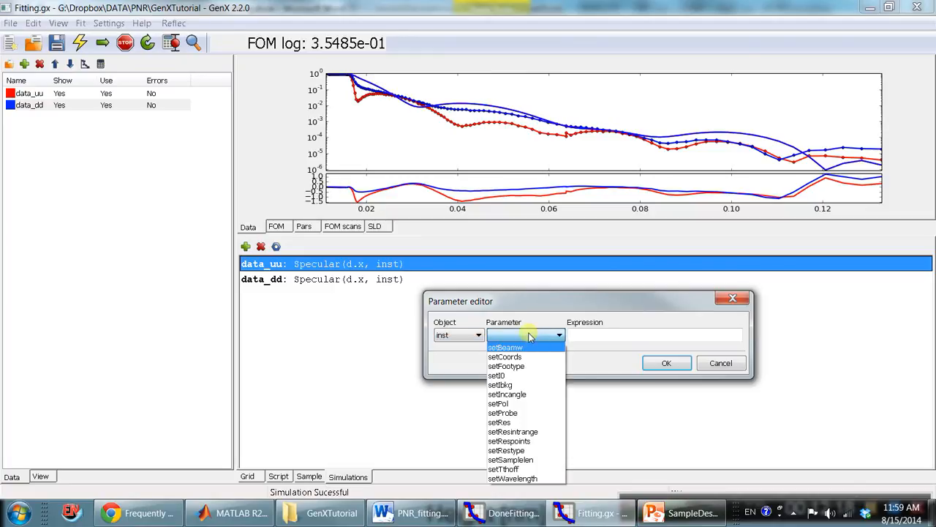
{"action": "left_click", "coordinate": [530, 336]}
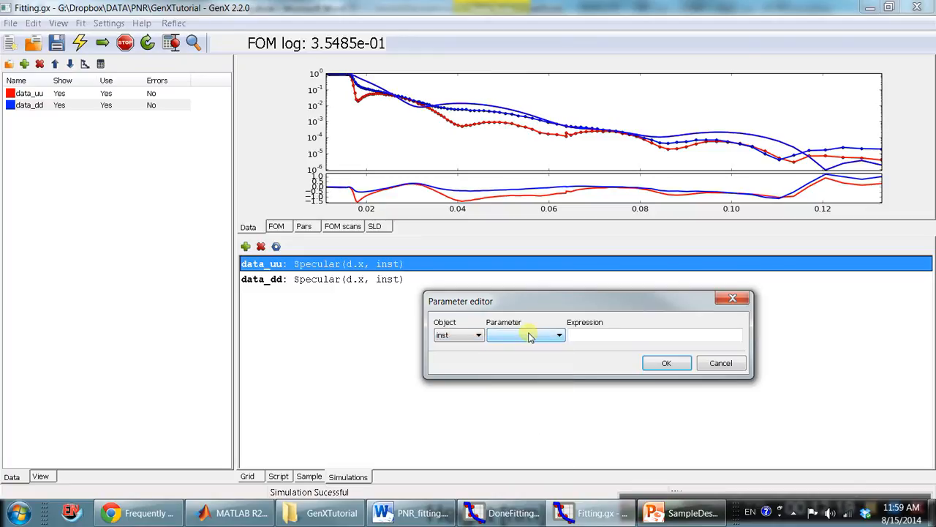
{"action": "left_click", "coordinate": [479, 335]}
{"action": "left_click", "coordinate": [474, 356]}
{"action": "left_click", "coordinate": [534, 338]}
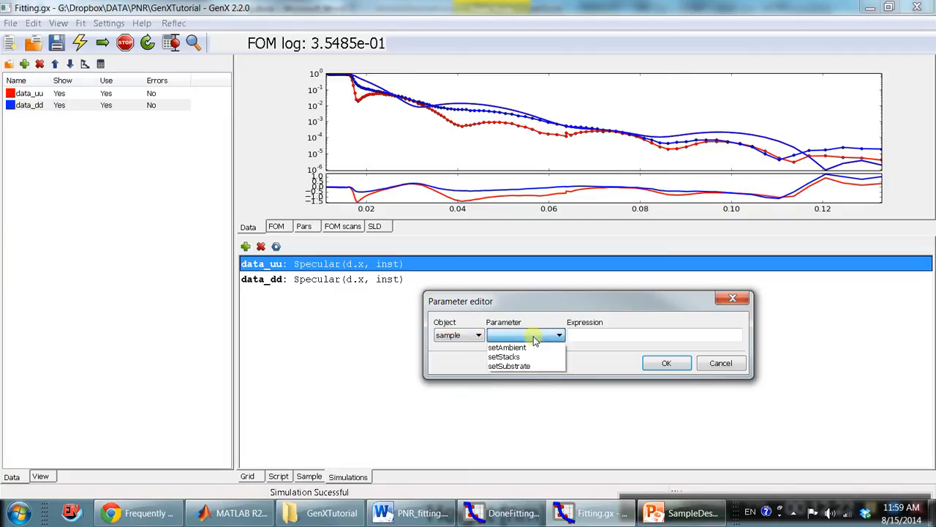
{"action": "left_click", "coordinate": [505, 513]}
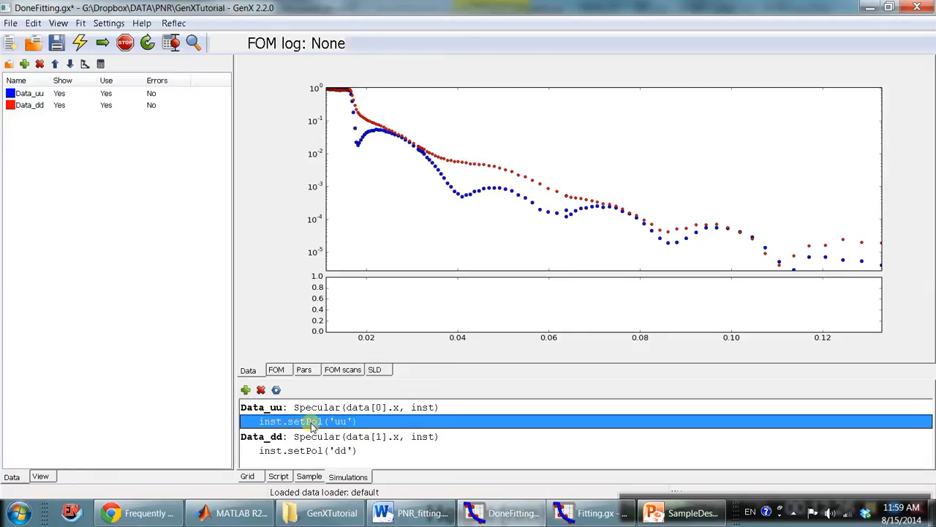
{"action": "left_click", "coordinate": [589, 513]}
Add a command to the data_uu simulation with object inst, parameter setPol and expression 'uu'.
{"action": "left_click", "coordinate": [474, 335]}
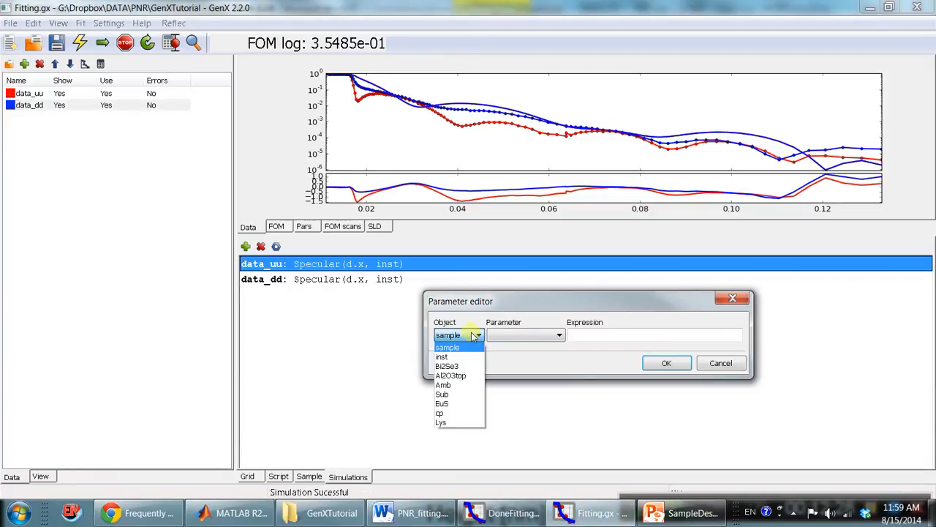
{"action": "left_click", "coordinate": [468, 357]}
{"action": "left_click", "coordinate": [539, 335]}
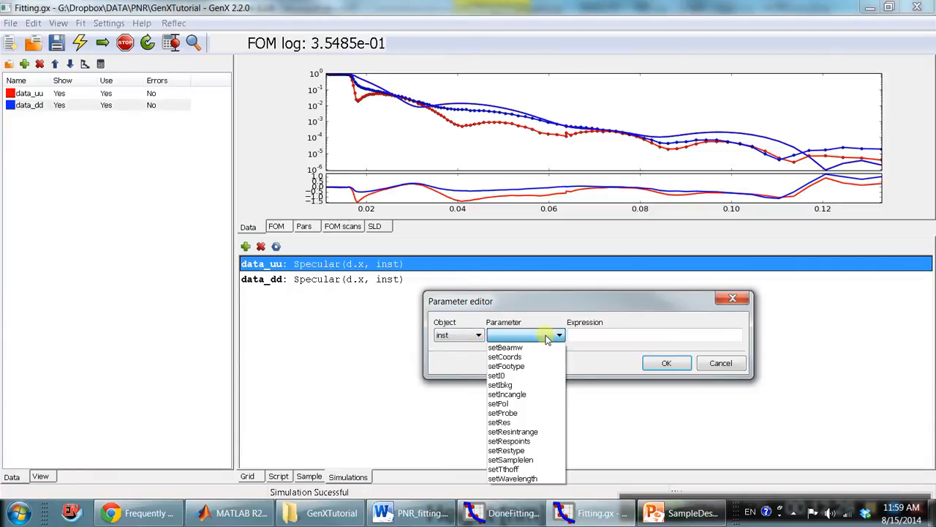
{"action": "left_click", "coordinate": [531, 403]}
{"action": "left_click", "coordinate": [618, 333]}
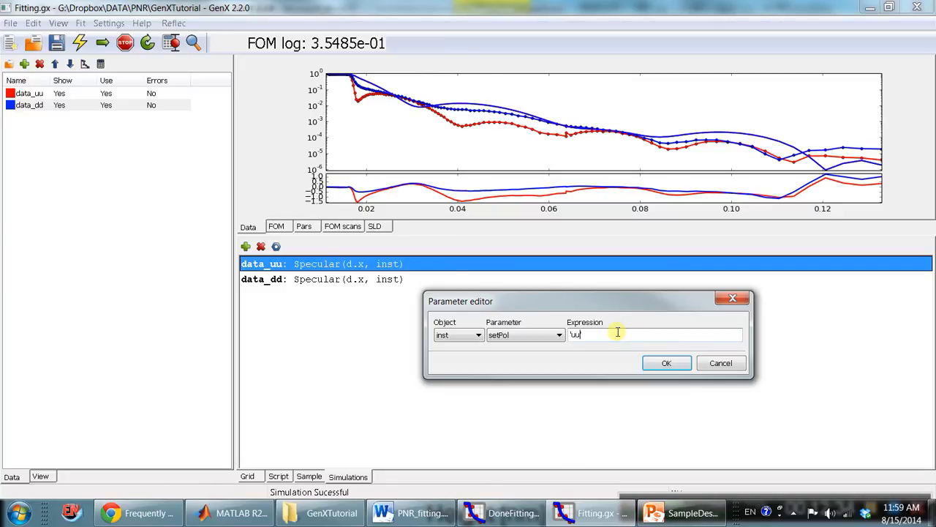
{"action": "type", "text": "'uu'"}
{"action": "key", "text": "Return"}
Add a command to the data_dd simulation with object inst, parameter setPol and expression 'dd'.
{"action": "left_click", "coordinate": [355, 293]}
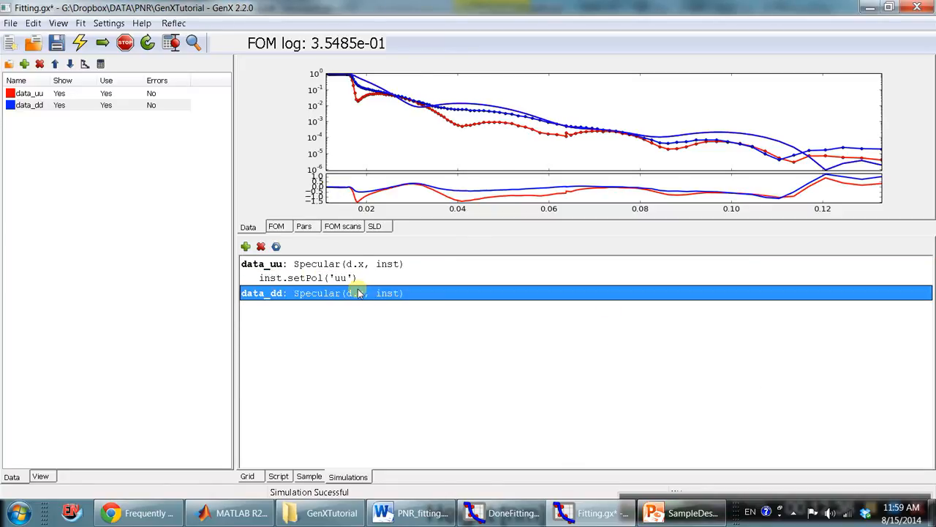
{"action": "left_click", "coordinate": [246, 246]}
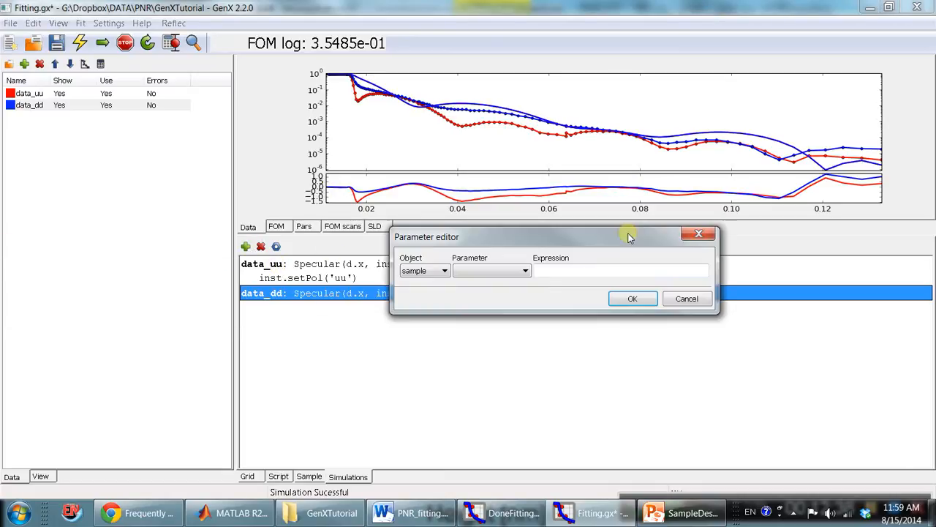
{"action": "left_click", "coordinate": [444, 271]}
{"action": "left_click", "coordinate": [428, 292]}
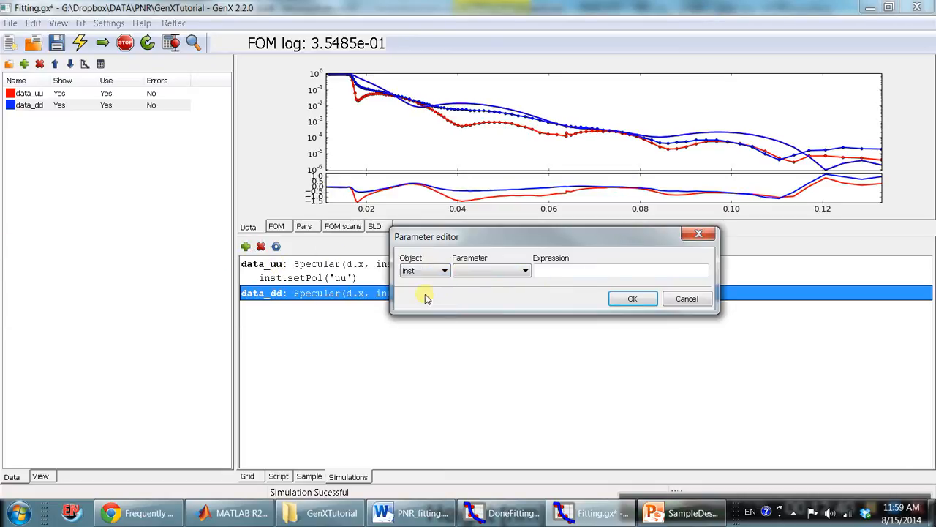
{"action": "left_click", "coordinate": [483, 270]}
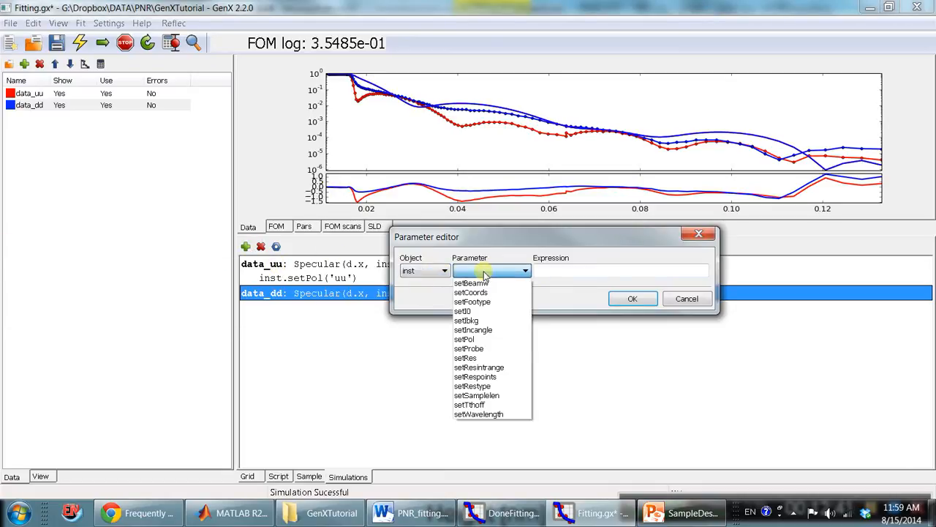
{"action": "left_click", "coordinate": [486, 357]}
{"action": "left_click", "coordinate": [525, 271]}
{"action": "left_click", "coordinate": [489, 340]}
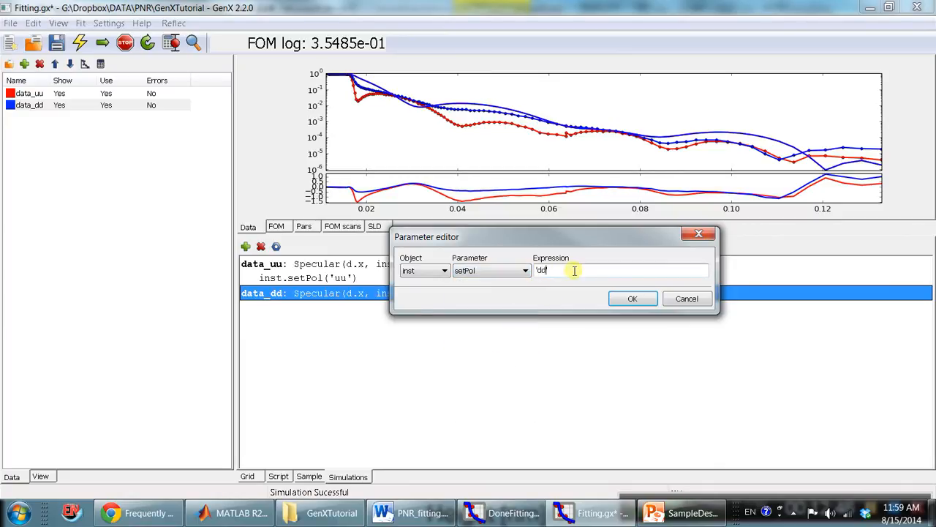
{"action": "key", "text": "Return"}
{"action": "left_click", "coordinate": [373, 265]}
{"action": "left_click", "coordinate": [358, 301]}
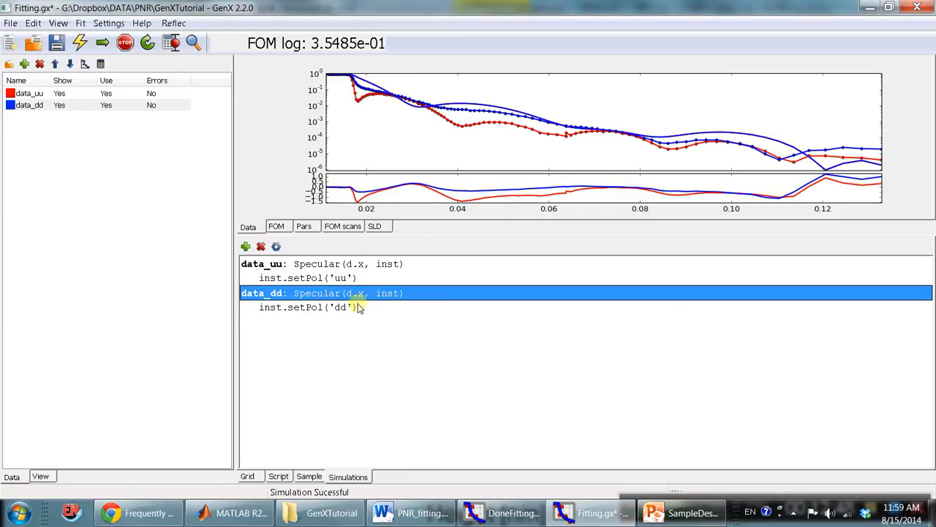
{"action": "left_click", "coordinate": [358, 307]}
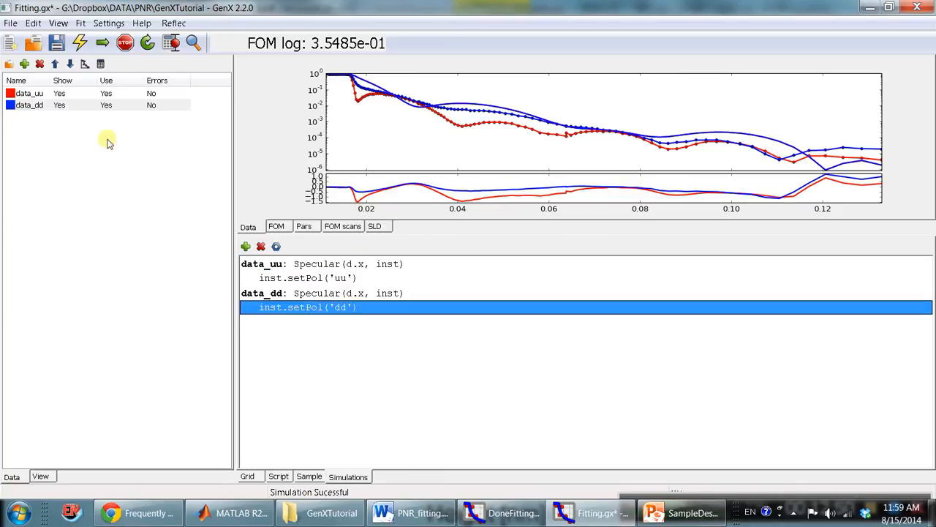
Save the model with the new polarization commands and rerun the simulation for data_uu and data_dd.
{"action": "left_click", "coordinate": [105, 95]}
{"action": "left_click", "coordinate": [108, 106]}
{"action": "left_click", "coordinate": [56, 42]}
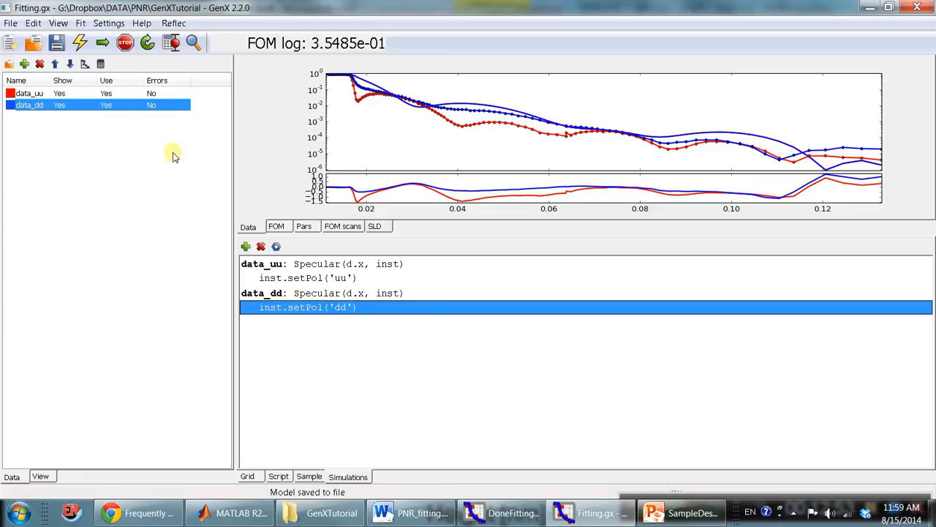
{"action": "left_click", "coordinate": [79, 42]}
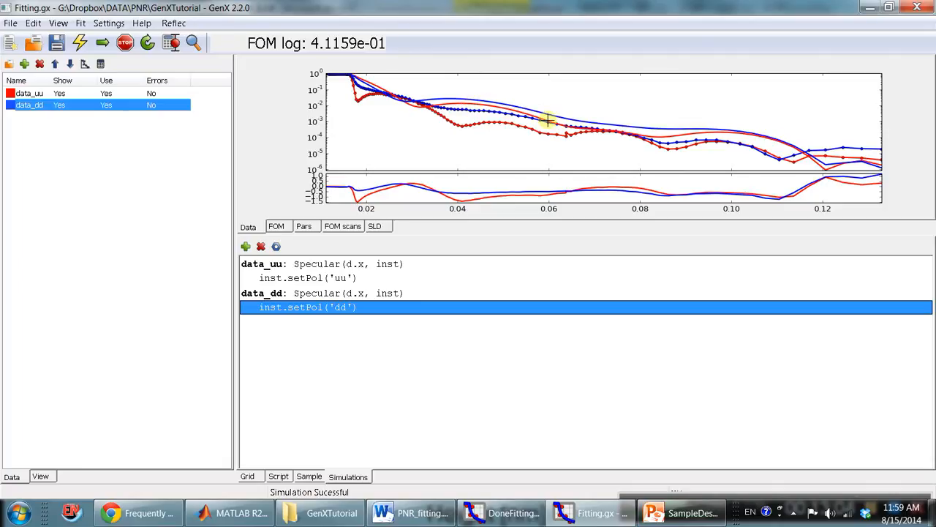
{"action": "left_click", "coordinate": [29, 94]}
{"action": "left_click", "coordinate": [46, 122]}
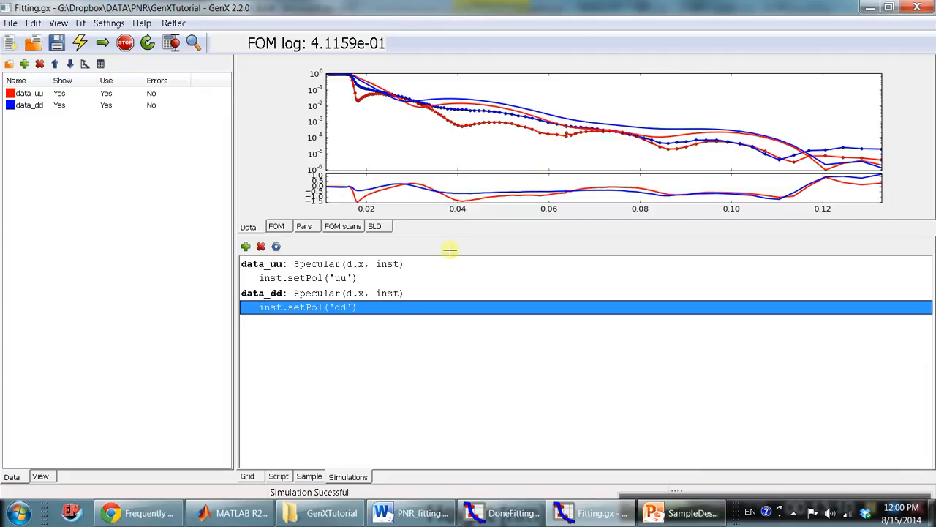
Review the sample layers, and add inst.setRes as the first fit parameter in the parameter grid.
{"action": "left_click", "coordinate": [309, 476]}
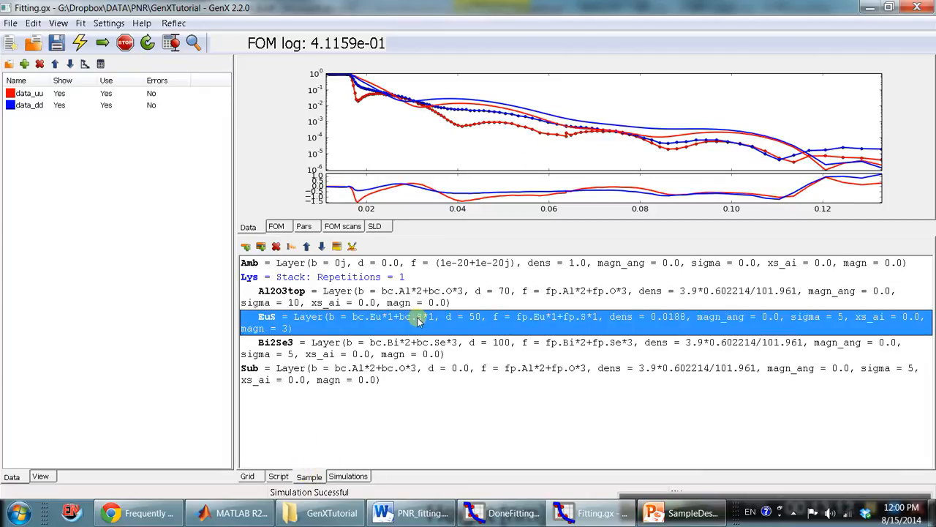
{"action": "left_click", "coordinate": [465, 303]}
{"action": "left_click", "coordinate": [466, 319]}
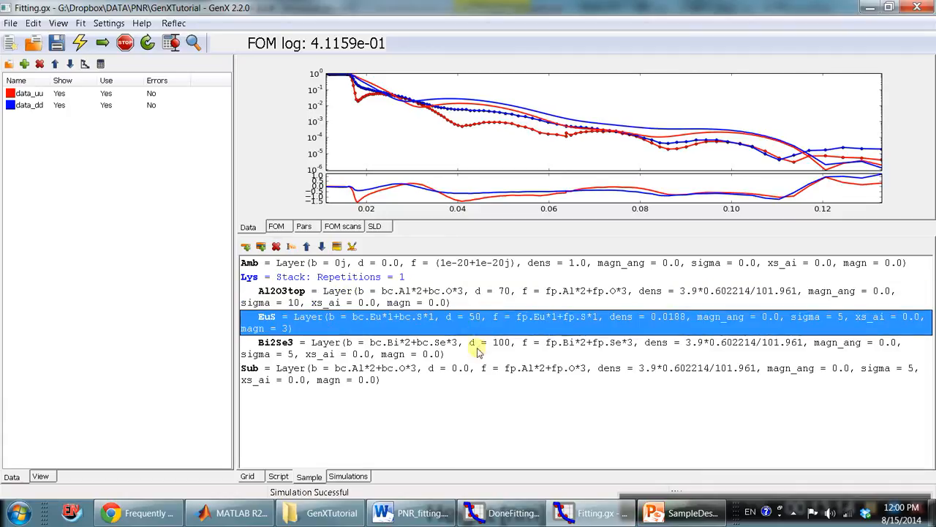
{"action": "left_click", "coordinate": [472, 345]}
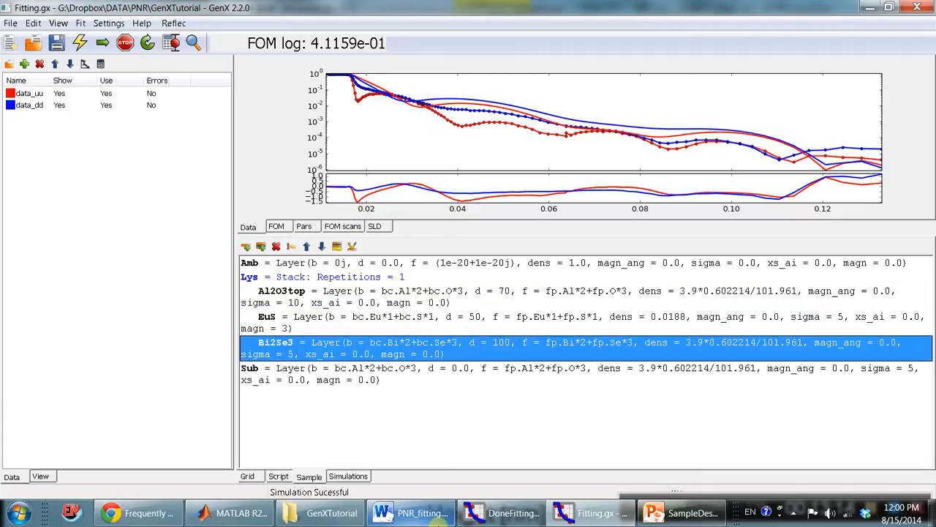
{"action": "left_click", "coordinate": [249, 476]}
{"action": "left_click", "coordinate": [360, 267]}
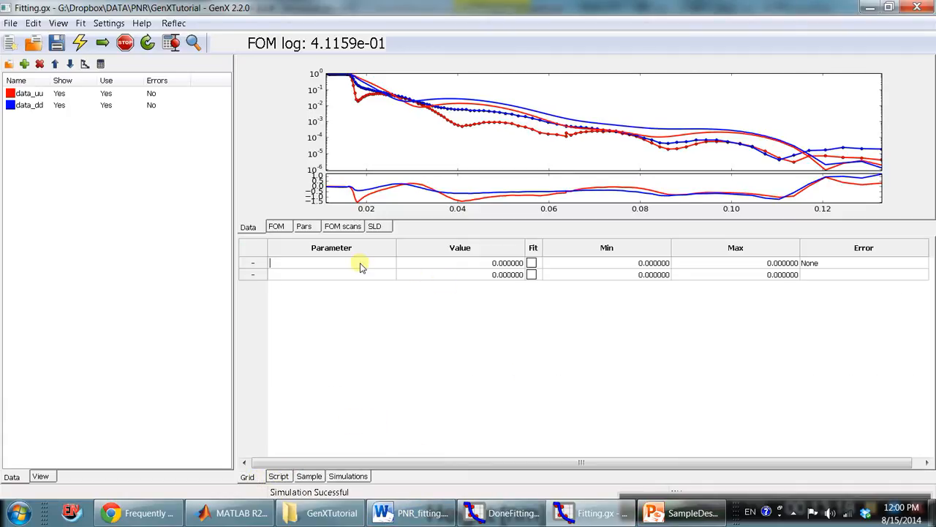
{"action": "left_click", "coordinate": [363, 263]}
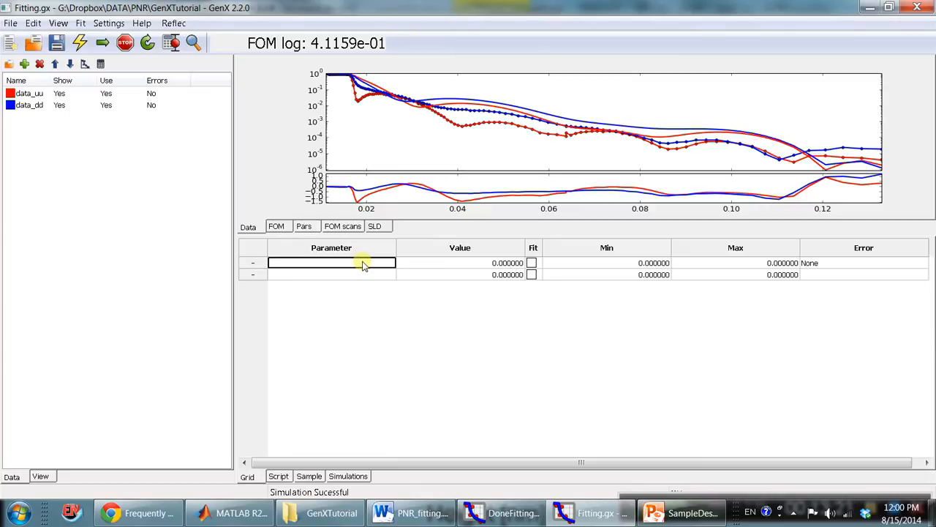
{"action": "right_click", "coordinate": [364, 264]}
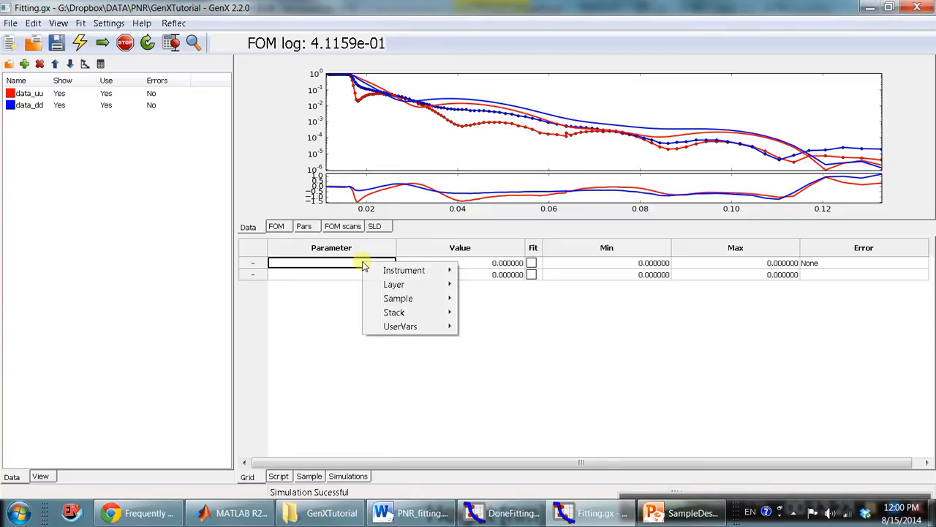
{"action": "mouse_move", "coordinate": [388, 270]}
{"action": "mouse_move", "coordinate": [477, 271]}
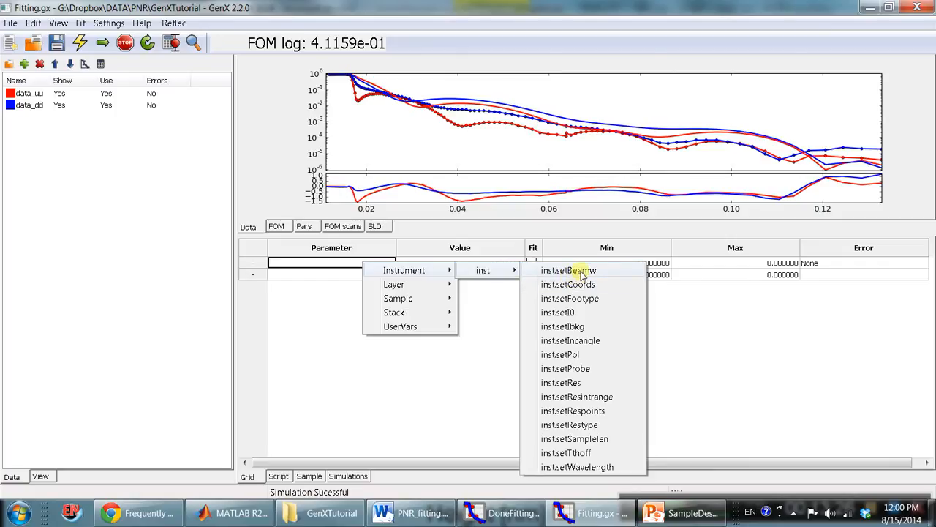
{"action": "left_click", "coordinate": [575, 385]}
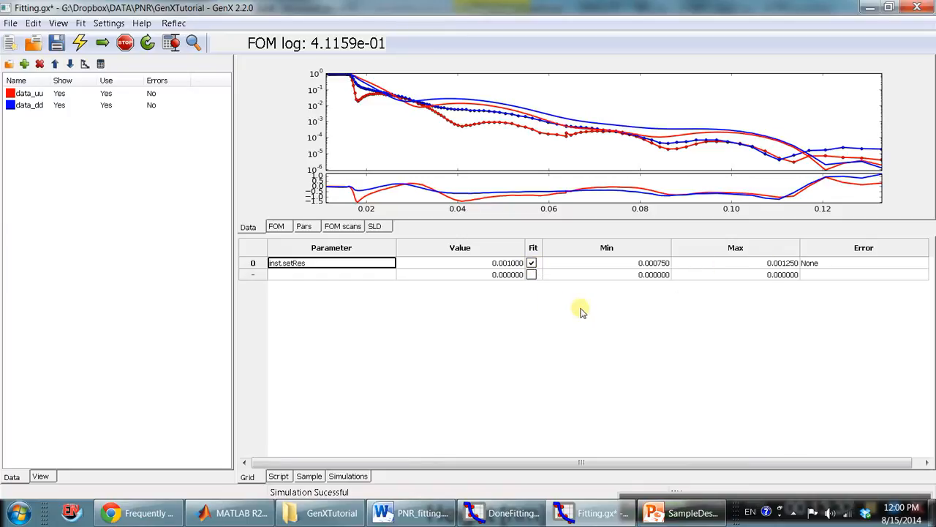
Insert five empty rows below inst.setRes in the parameter grid.
{"action": "left_click", "coordinate": [324, 275]}
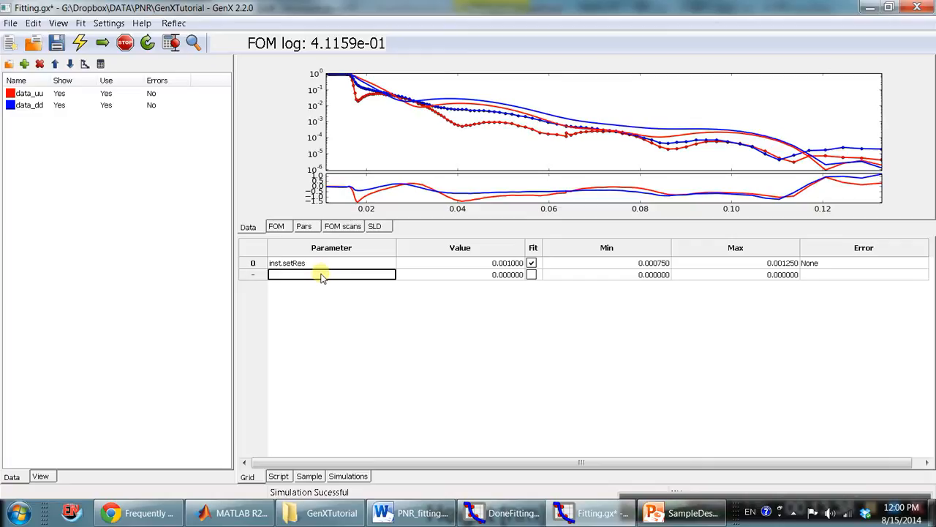
{"action": "right_click", "coordinate": [322, 276]}
{"action": "right_click", "coordinate": [253, 272]}
{"action": "left_click", "coordinate": [289, 277]}
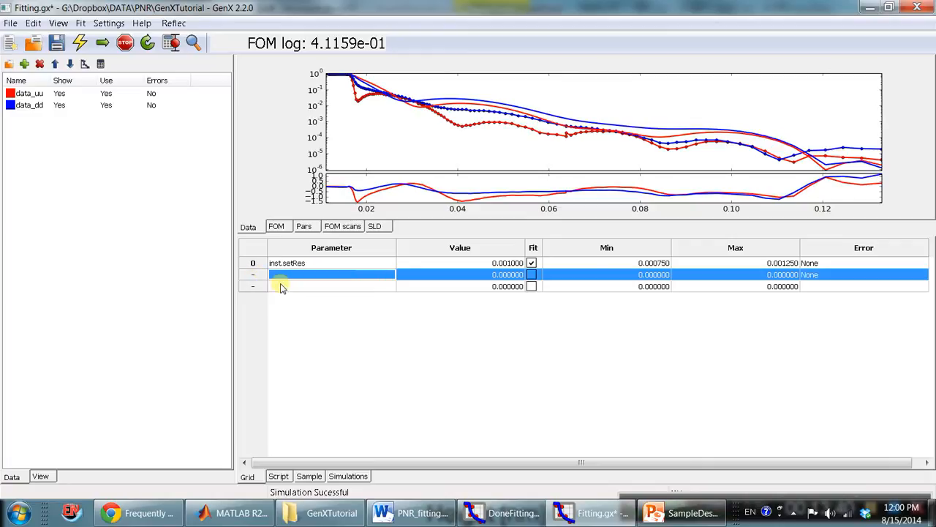
{"action": "right_click", "coordinate": [254, 287]}
{"action": "left_click", "coordinate": [292, 296]}
{"action": "right_click", "coordinate": [256, 294]}
{"action": "left_click", "coordinate": [293, 303]}
{"action": "right_click", "coordinate": [254, 305]}
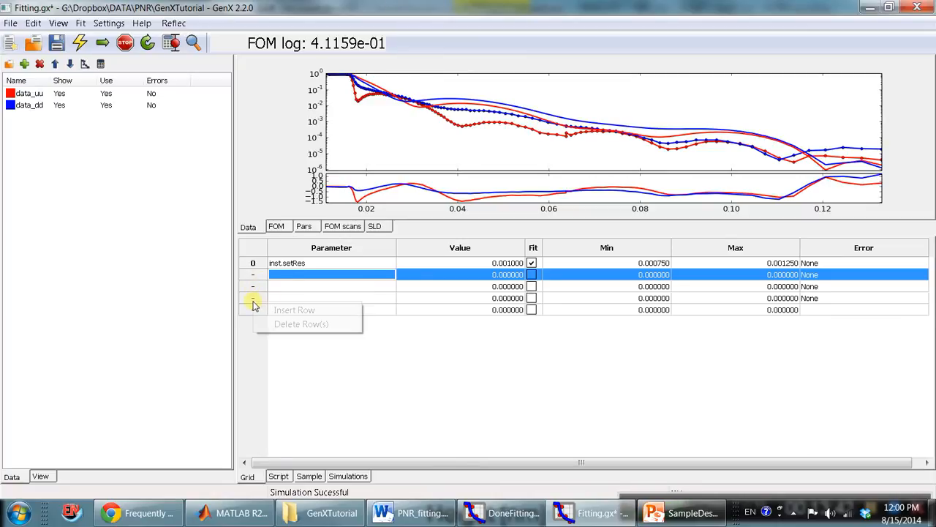
{"action": "left_click", "coordinate": [292, 311]}
{"action": "right_click", "coordinate": [254, 312]}
{"action": "left_click", "coordinate": [292, 318]}
{"action": "left_click", "coordinate": [333, 287]}
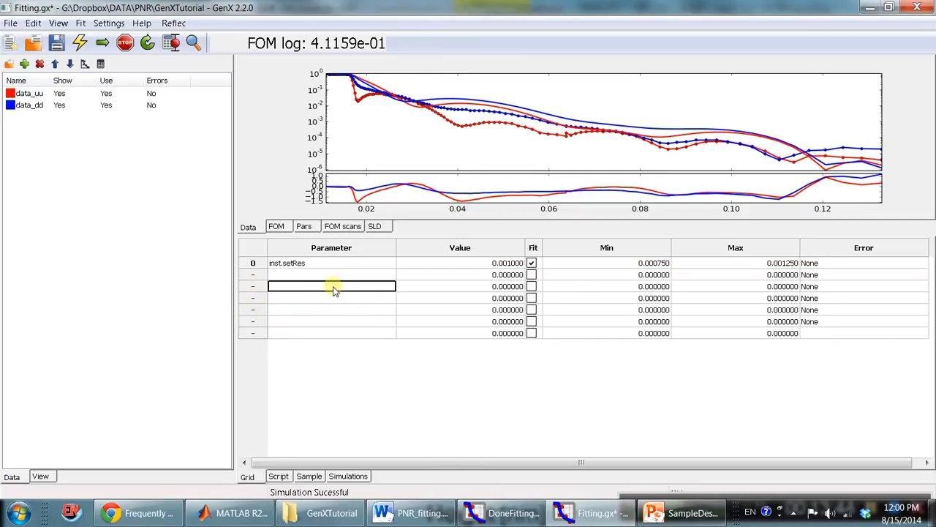
Save the model and add Al2O3top.setD as a fit parameter two rows below inst.setRes in the parameter grid.
{"action": "left_click", "coordinate": [56, 43]}
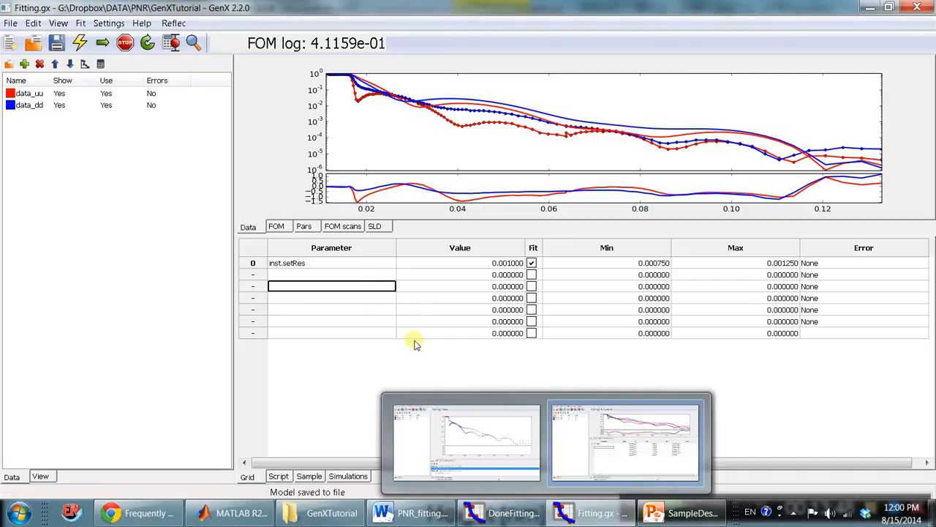
{"action": "left_click", "coordinate": [370, 288]}
{"action": "mouse_move", "coordinate": [418, 311]}
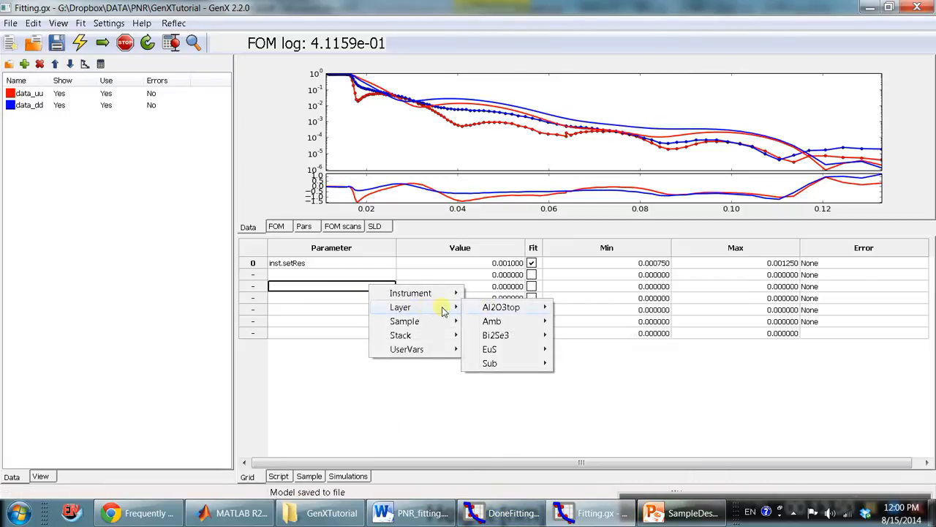
{"action": "mouse_move", "coordinate": [504, 307]}
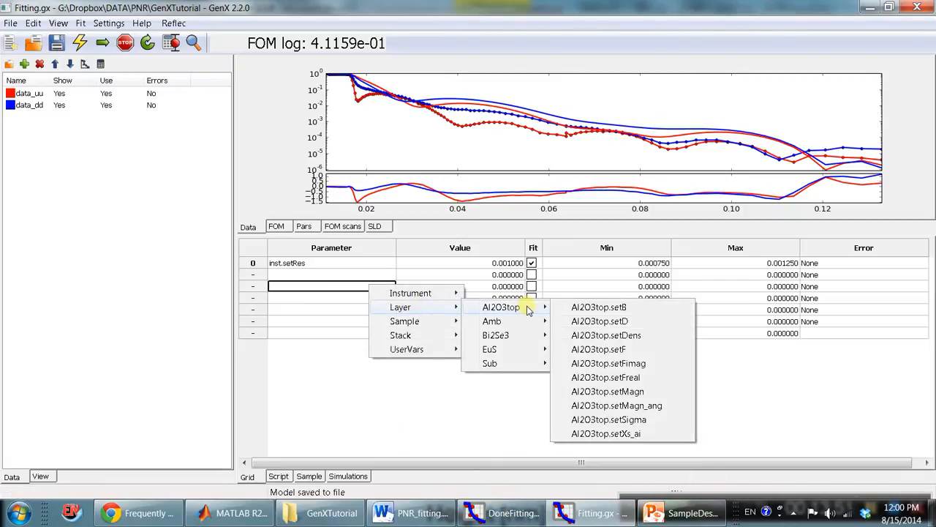
{"action": "left_click", "coordinate": [622, 322]}
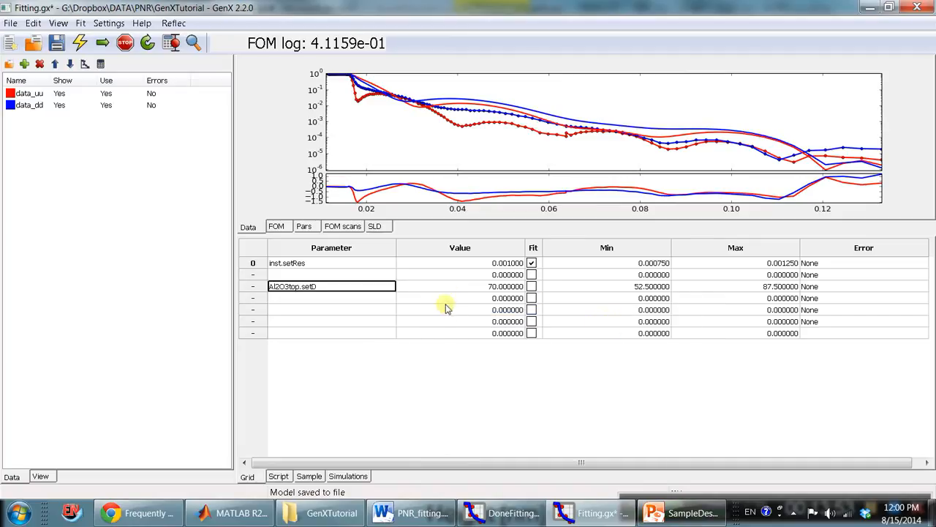
Add Al2O3top.setDens in the row below Al2O3top.setD and enable it for fitting.
{"action": "left_click", "coordinate": [351, 297]}
{"action": "left_click", "coordinate": [351, 298]}
{"action": "mouse_move", "coordinate": [381, 319]}
{"action": "mouse_move", "coordinate": [494, 335]}
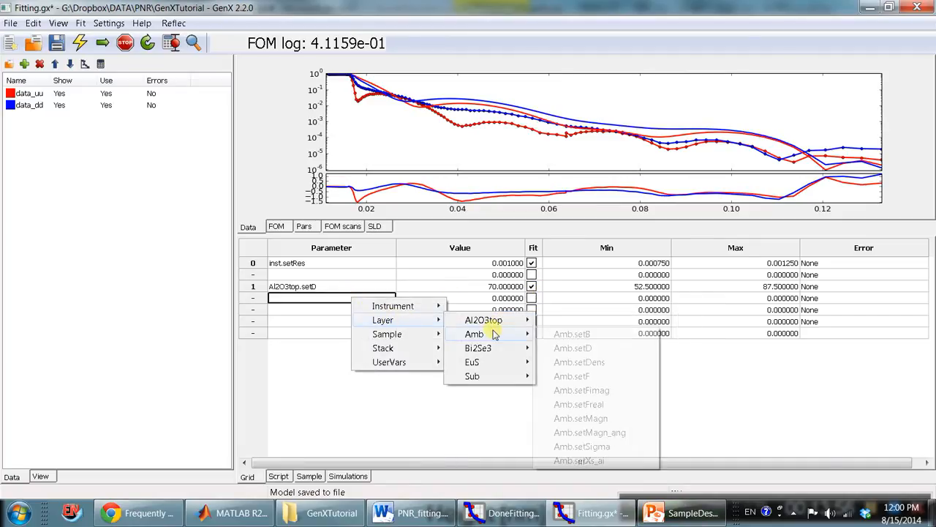
{"action": "left_click", "coordinate": [583, 362]}
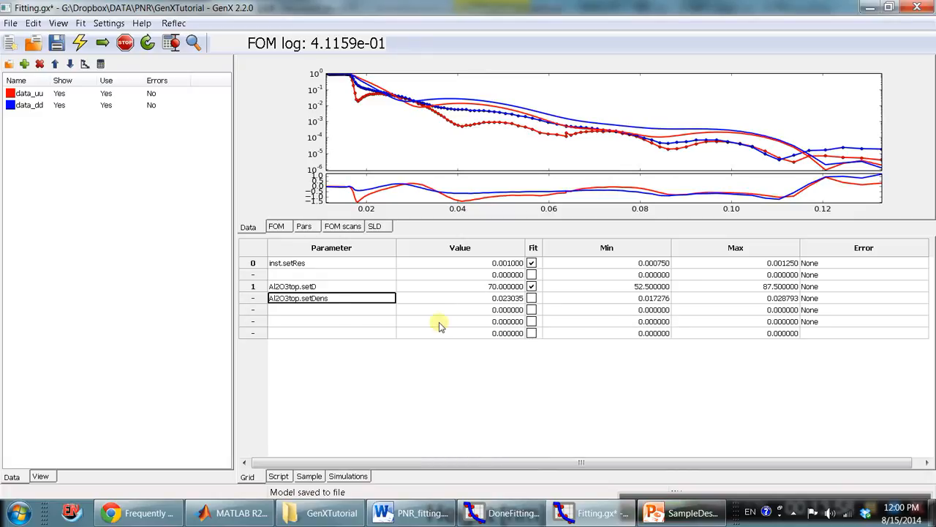
{"action": "left_click", "coordinate": [532, 298]}
Add Al2O3top.setSigma as a fit parameter in the row below Al2O3top.setDens.
{"action": "left_click", "coordinate": [351, 310]}
{"action": "left_click", "coordinate": [351, 309]}
{"action": "mouse_move", "coordinate": [381, 333]}
{"action": "mouse_move", "coordinate": [494, 336]}
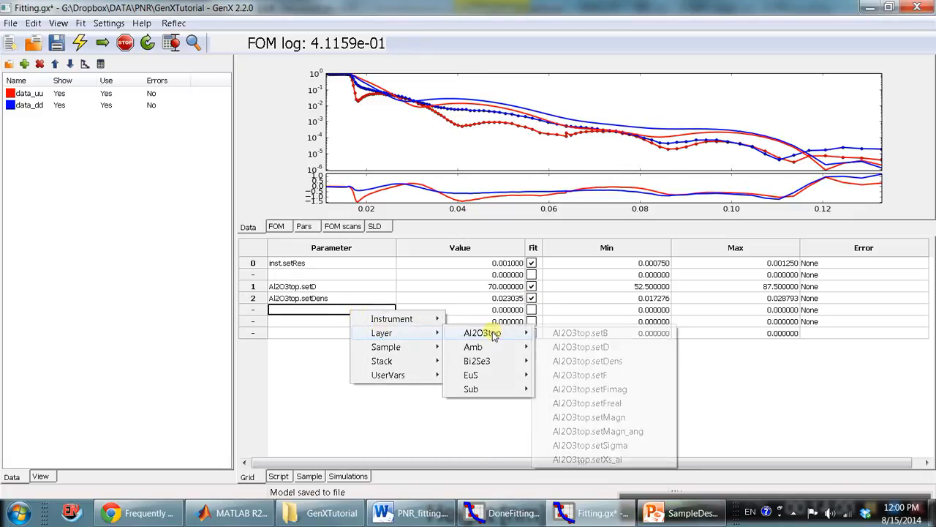
{"action": "left_click", "coordinate": [627, 445]}
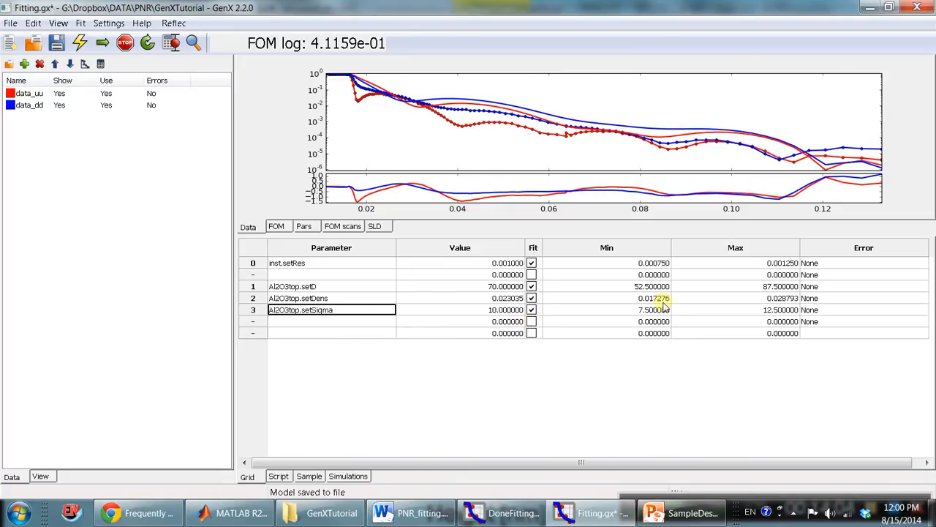
Compare the Al2O3top.setSigma value in the parameter grid with the layer definitions of the sample.
{"action": "left_click", "coordinate": [502, 311]}
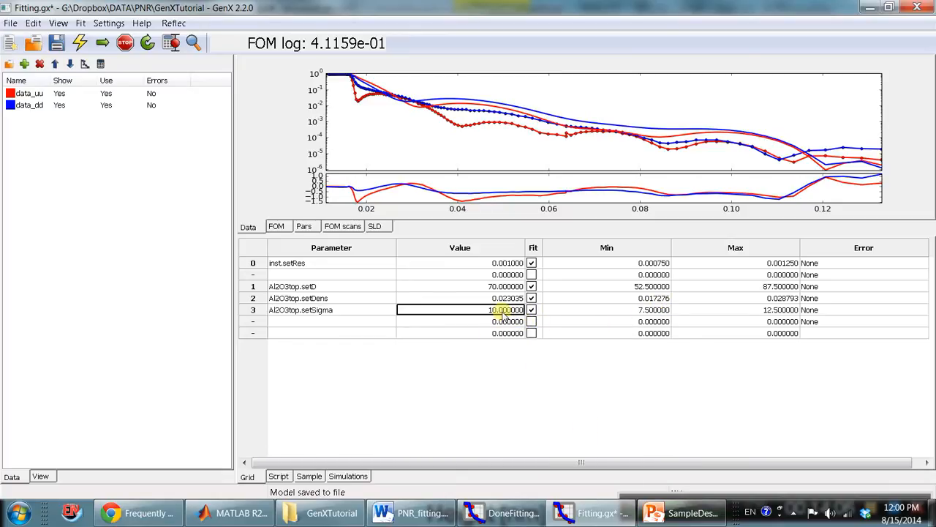
{"action": "left_click", "coordinate": [502, 312]}
{"action": "left_click", "coordinate": [505, 321]}
{"action": "left_click", "coordinate": [505, 313]}
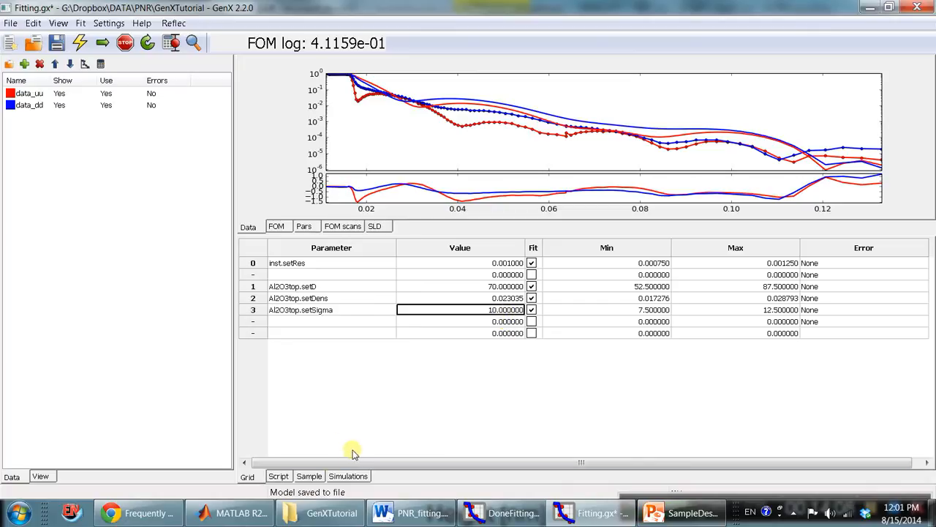
{"action": "left_click", "coordinate": [308, 476]}
{"action": "left_click", "coordinate": [250, 477]}
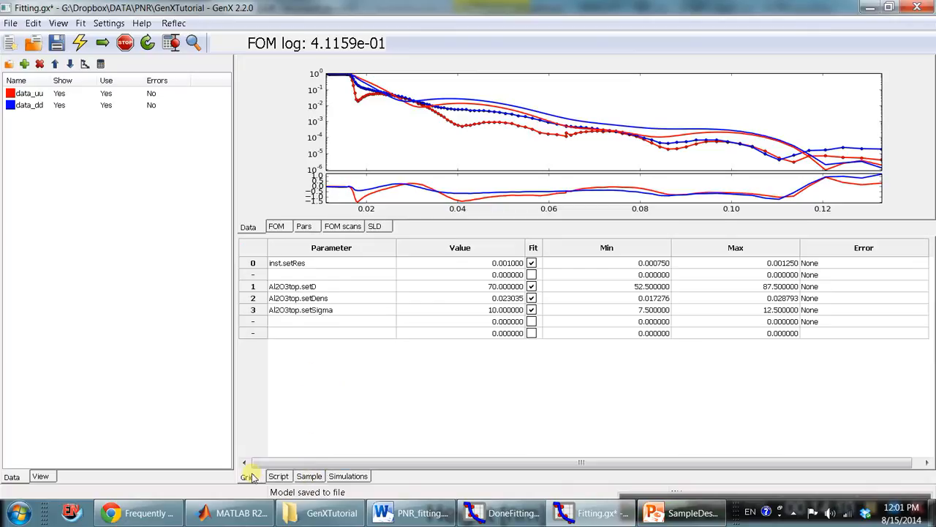
{"action": "left_click", "coordinate": [514, 311]}
{"action": "left_click", "coordinate": [309, 476]}
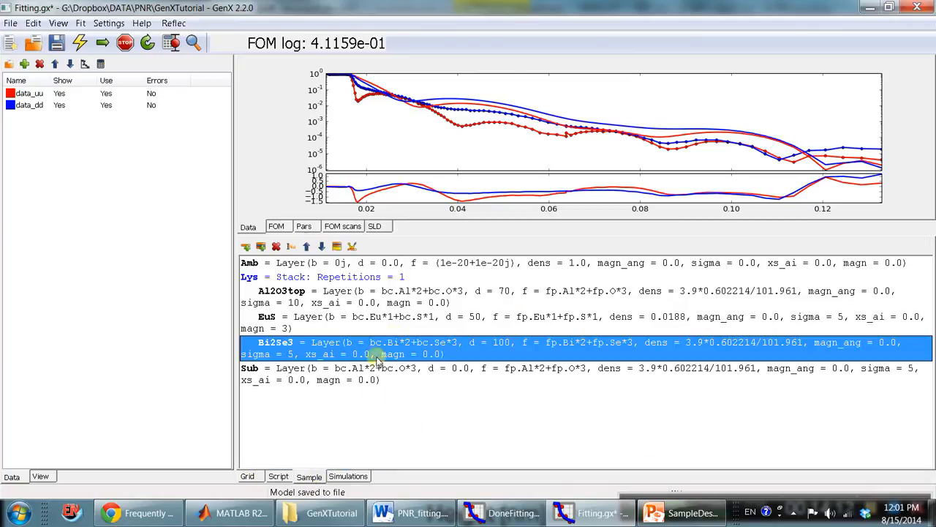
{"action": "left_click", "coordinate": [247, 476]}
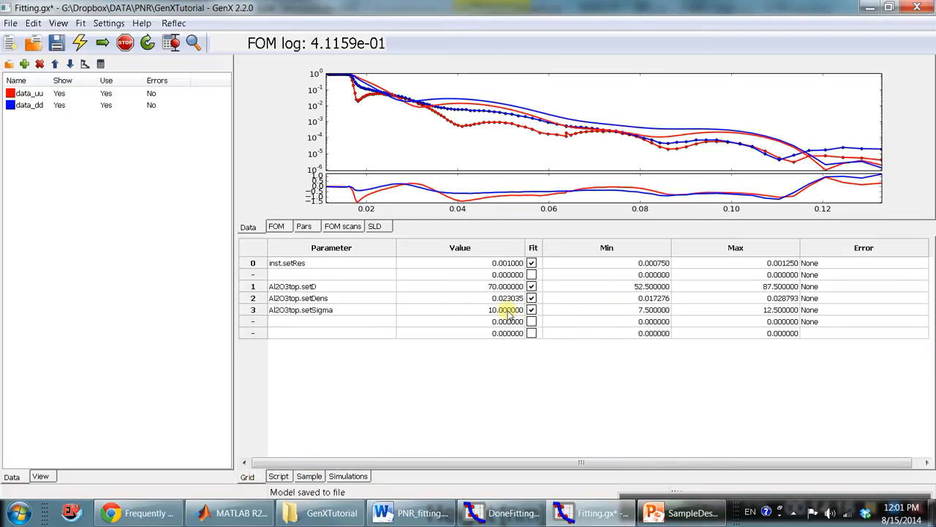
{"action": "left_click", "coordinate": [286, 333]}
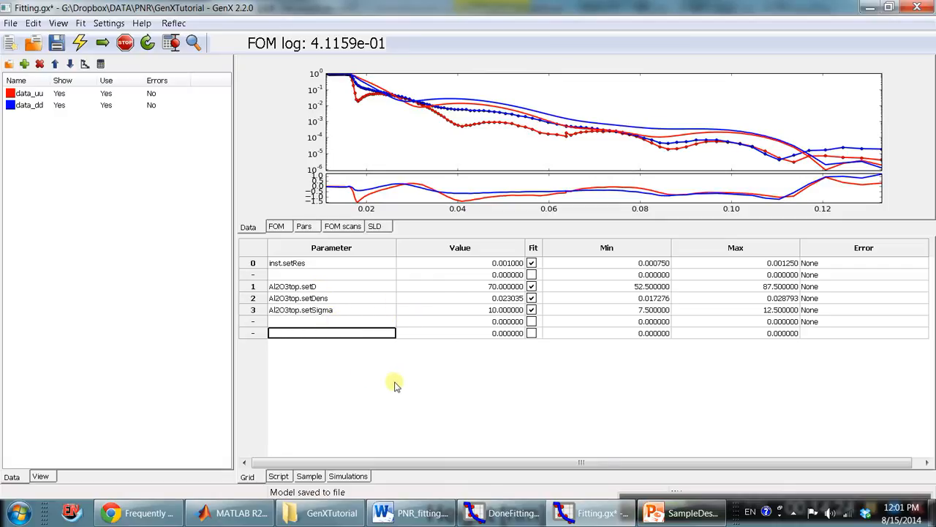
Switch to the DoneFitting.gx model and show its fit parameter grid in an enlarged area.
{"action": "left_click", "coordinate": [524, 517]}
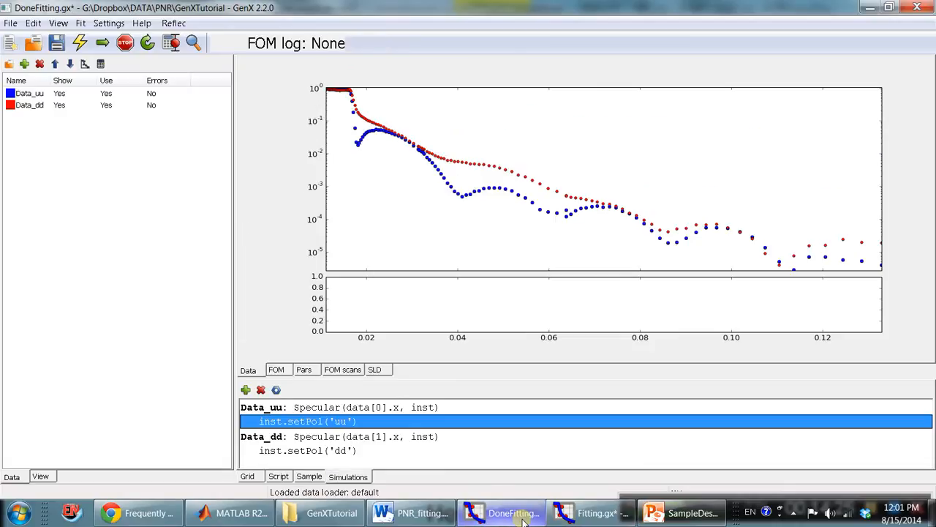
{"action": "left_click", "coordinate": [249, 478]}
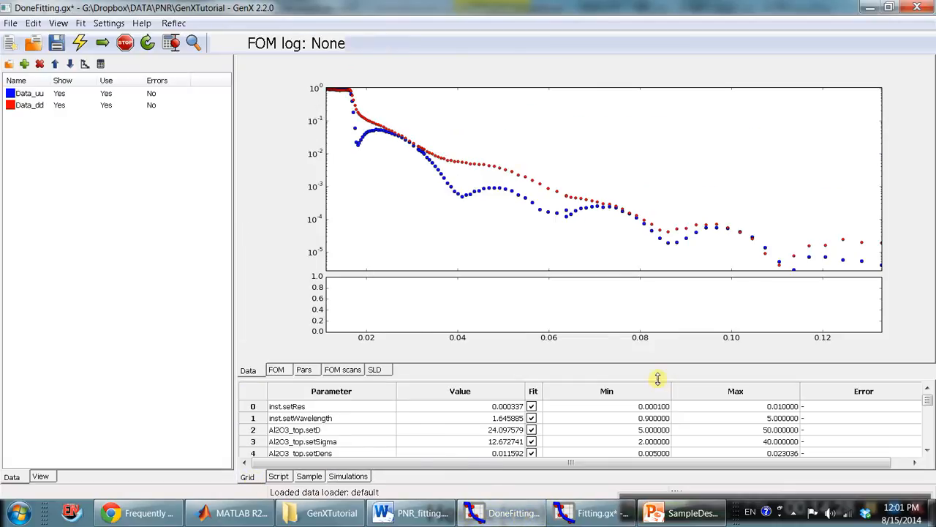
{"action": "left_click_drag", "start_coordinate": [657, 379], "coordinate": [654, 162]}
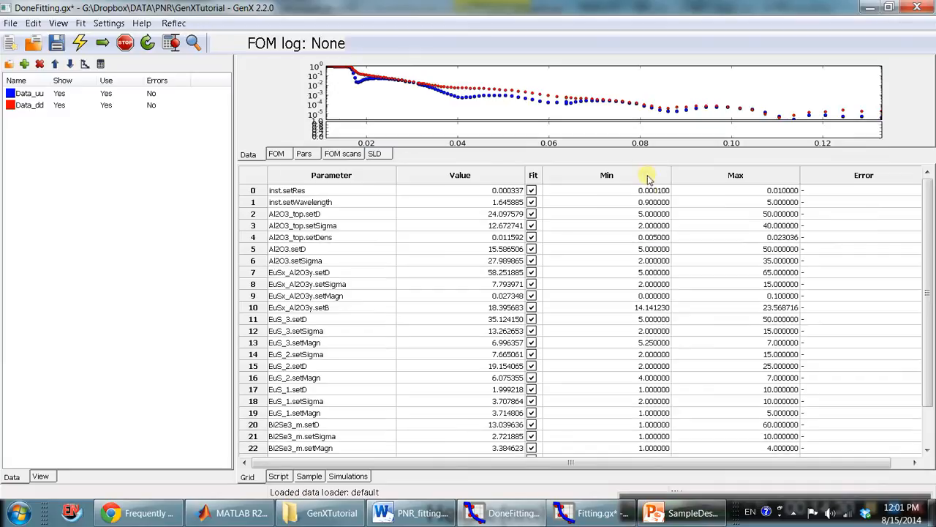
{"action": "left_click", "coordinate": [606, 319]}
{"action": "scroll", "coordinate": [380, 326], "scroll_direction": "down", "scroll_amount": 2}
{"action": "scroll", "coordinate": [403, 350], "scroll_direction": "up", "scroll_amount": 2}
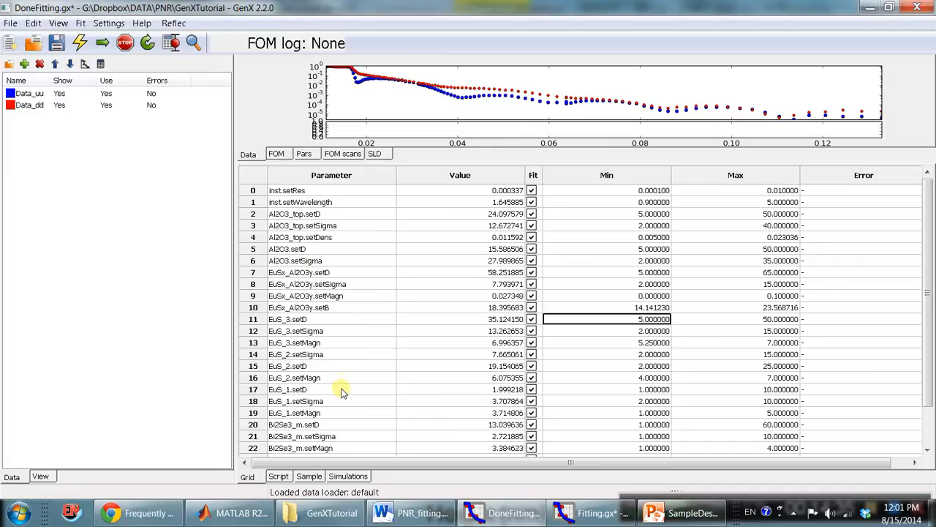
Examine the finished model's substrate, Bi2Se3, EuS sublayer and EuSx_Al2O3y fit parameters.
{"action": "scroll", "coordinate": [356, 407], "scroll_direction": "down", "scroll_amount": 2}
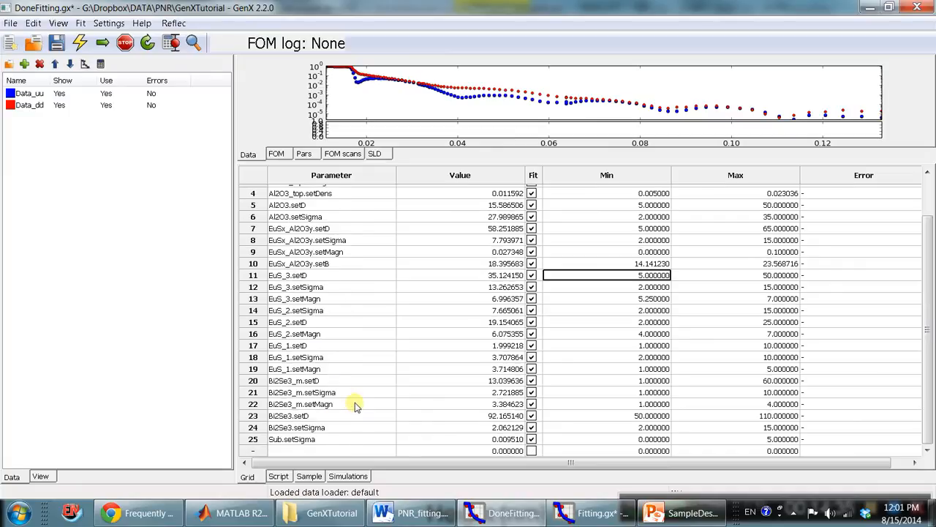
{"action": "left_click", "coordinate": [305, 440]}
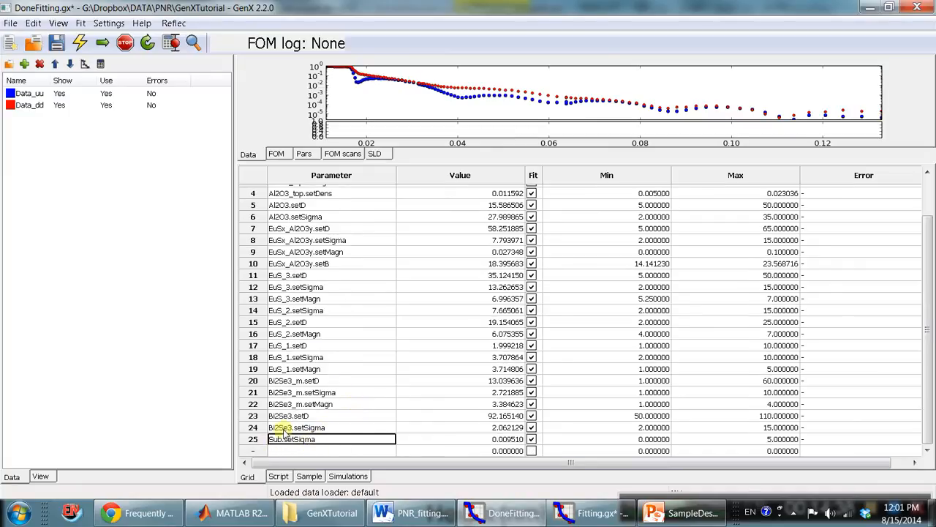
{"action": "left_click_drag", "start_coordinate": [303, 430], "coordinate": [322, 275]}
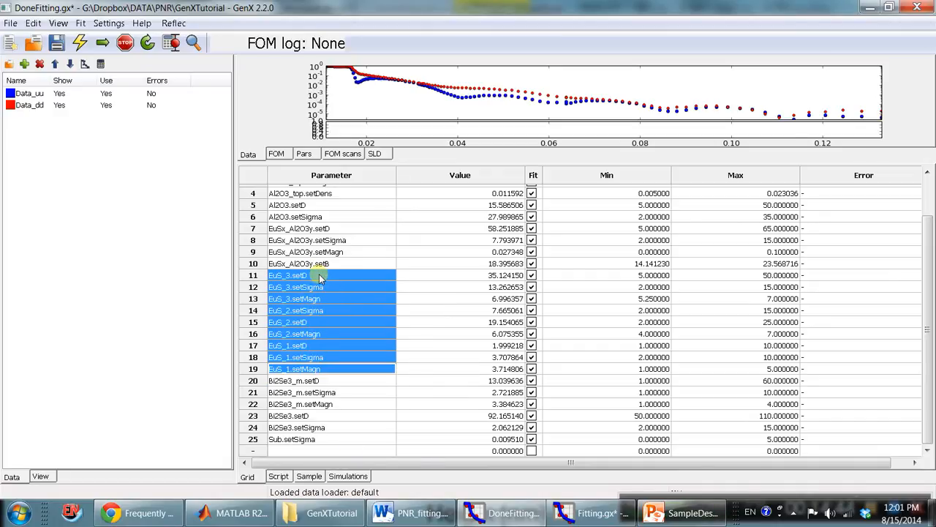
{"action": "scroll", "coordinate": [347, 360], "scroll_direction": "up", "scroll_amount": 1}
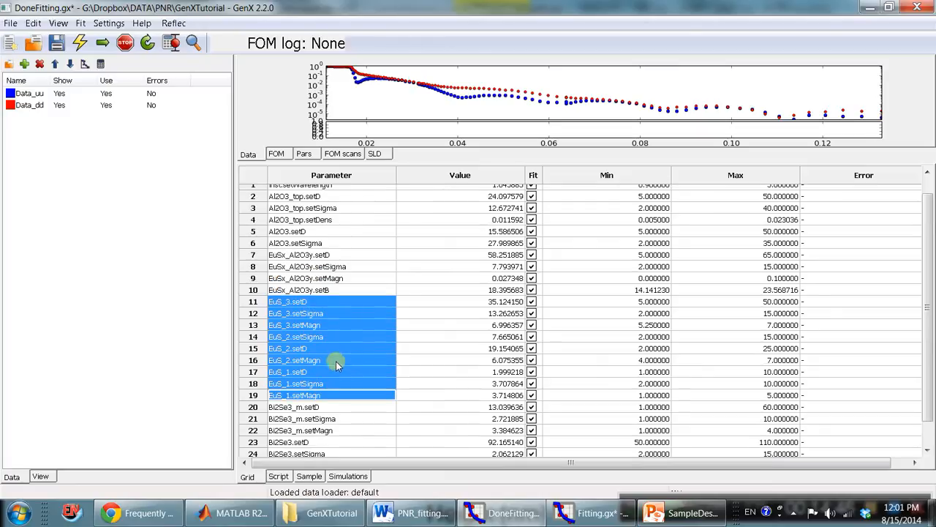
{"action": "scroll", "coordinate": [321, 386], "scroll_direction": "up", "scroll_amount": 1}
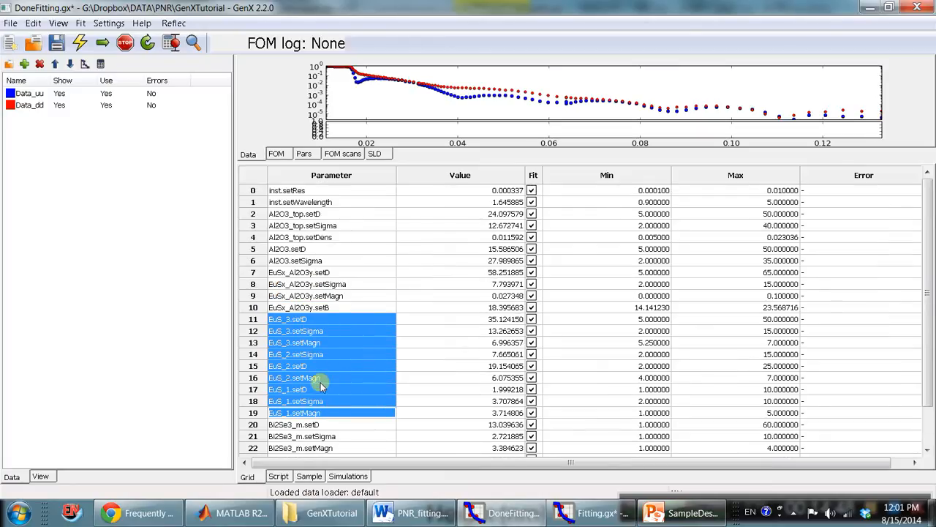
{"action": "left_click_drag", "start_coordinate": [335, 307], "coordinate": [332, 272]}
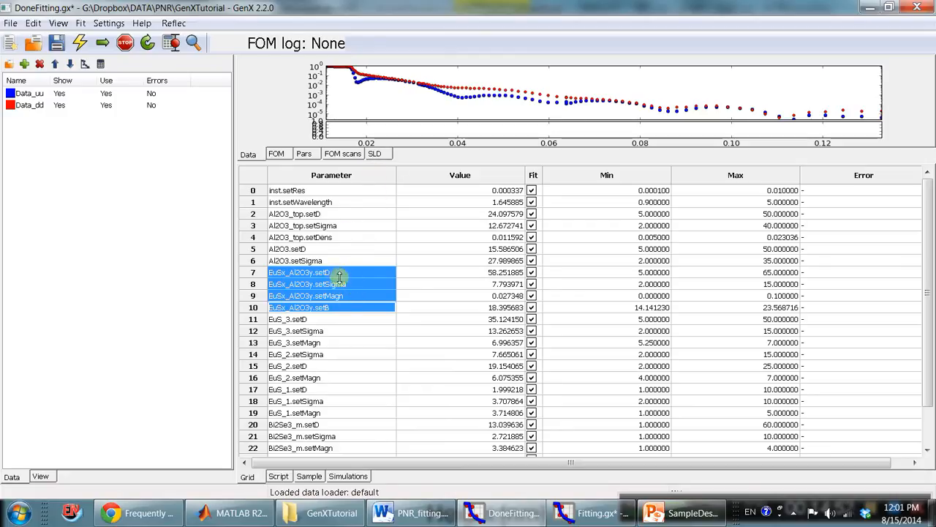
{"action": "left_click", "coordinate": [346, 308]}
{"action": "left_click", "coordinate": [347, 309]}
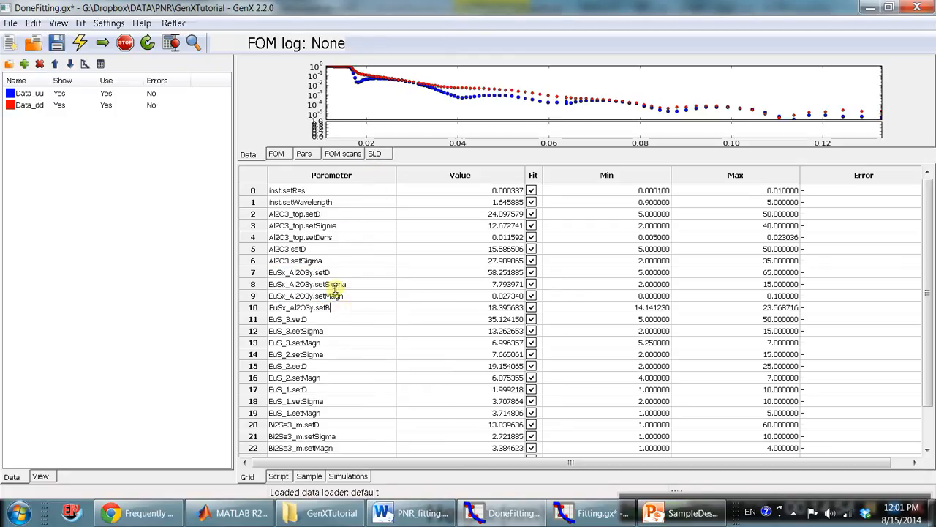
{"action": "left_click_drag", "start_coordinate": [334, 273], "coordinate": [331, 308]}
Switch to the SampleDescription.pptx slide and examine the boundary between the amorphous Al2O3 protection and EuS layers.
{"action": "left_click", "coordinate": [688, 516]}
{"action": "left_click", "coordinate": [577, 194]}
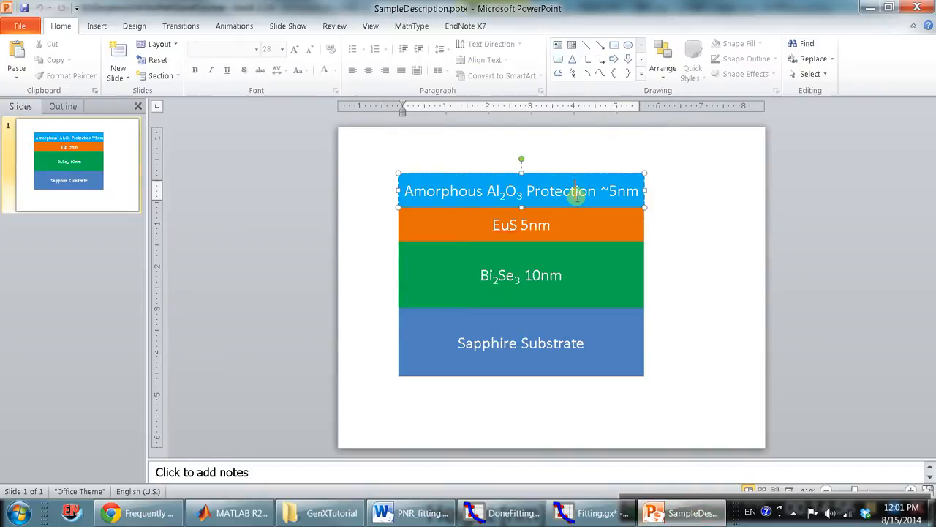
{"action": "left_click", "coordinate": [561, 180]}
{"action": "left_click", "coordinate": [561, 218]}
{"action": "left_click", "coordinate": [561, 204]}
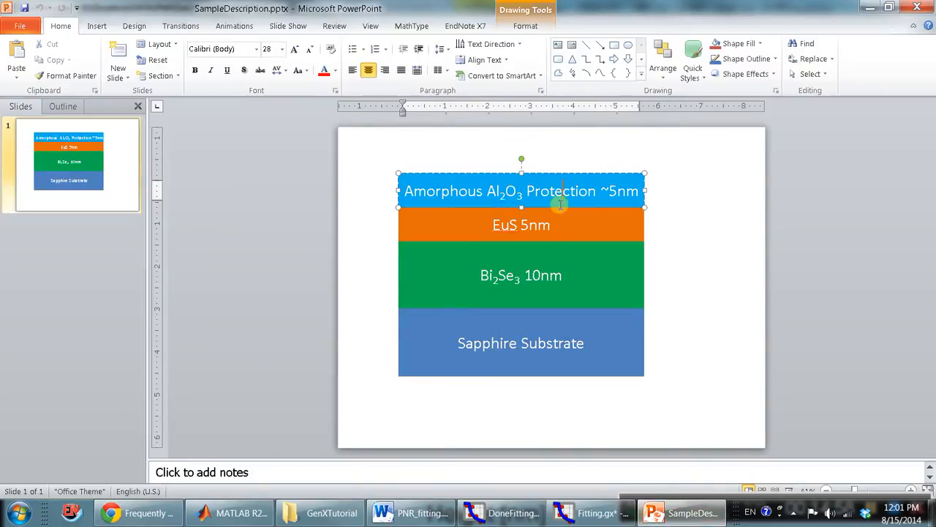
{"action": "left_click", "coordinate": [559, 215]}
{"action": "left_click", "coordinate": [556, 219]}
{"action": "left_click", "coordinate": [558, 195]}
{"action": "left_click", "coordinate": [564, 226]}
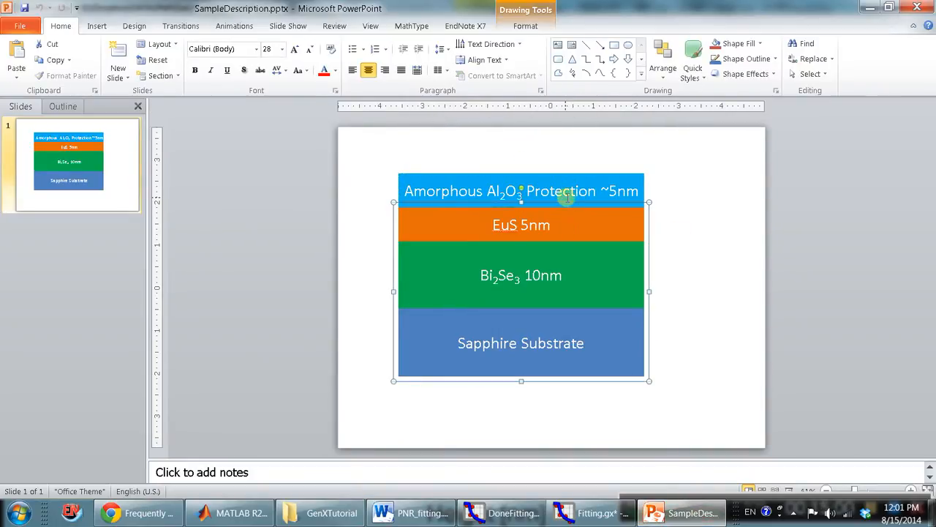
{"action": "left_click", "coordinate": [575, 191]}
{"action": "left_click", "coordinate": [631, 348]}
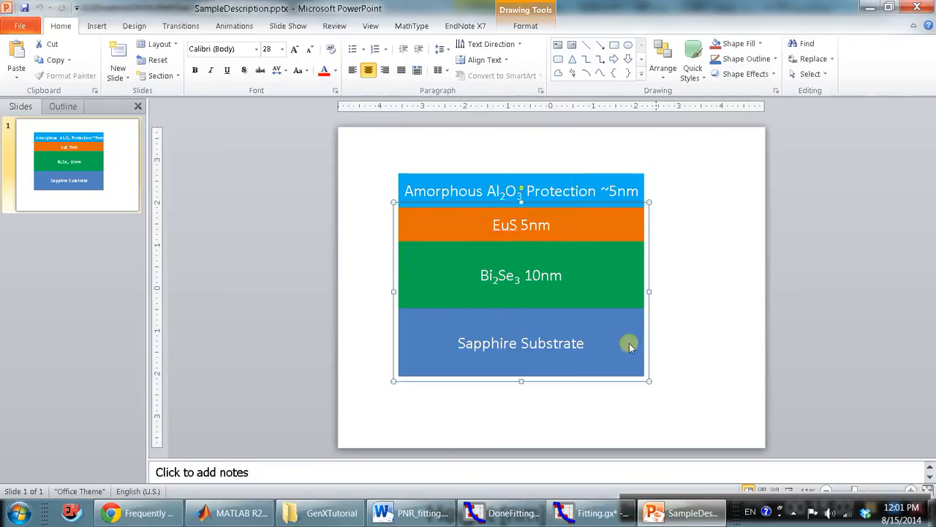
Return to the DoneFitting.gx model and examine the EuSx_Al2O3y, Al2O3_top and Al2O3 fit parameters in its grid.
{"action": "left_click", "coordinate": [505, 513]}
{"action": "left_click", "coordinate": [293, 276]}
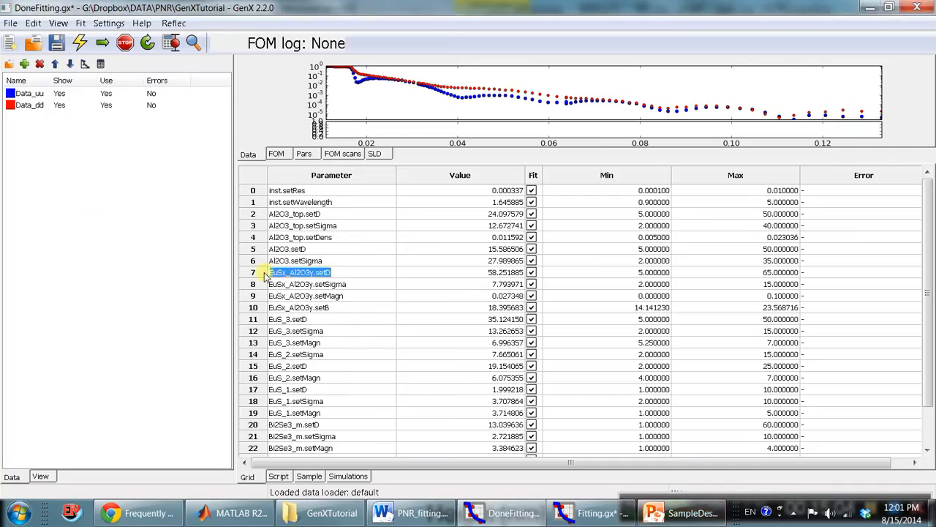
{"action": "left_click_drag", "start_coordinate": [265, 276], "coordinate": [256, 309]}
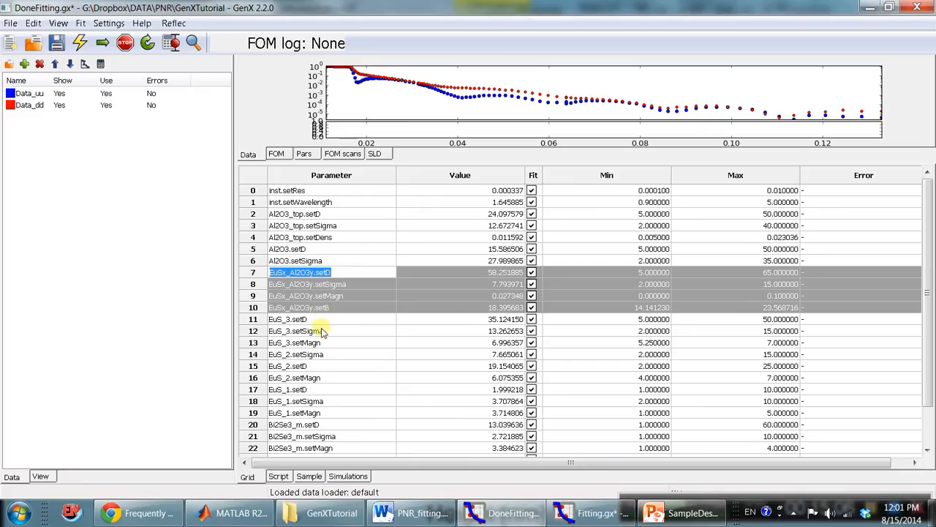
{"action": "left_click", "coordinate": [328, 262]}
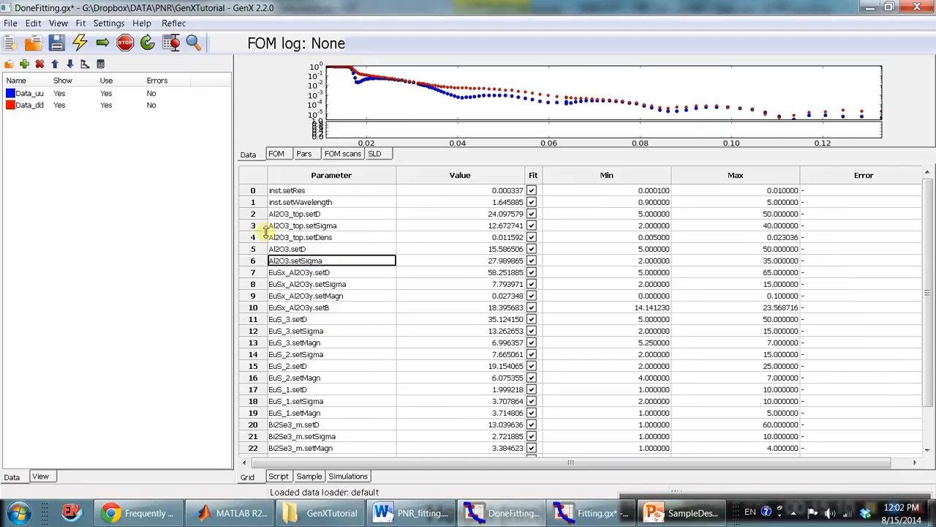
{"action": "left_click_drag", "start_coordinate": [281, 216], "coordinate": [287, 238]}
{"action": "left_click", "coordinate": [333, 237]}
{"action": "left_click", "coordinate": [287, 216]}
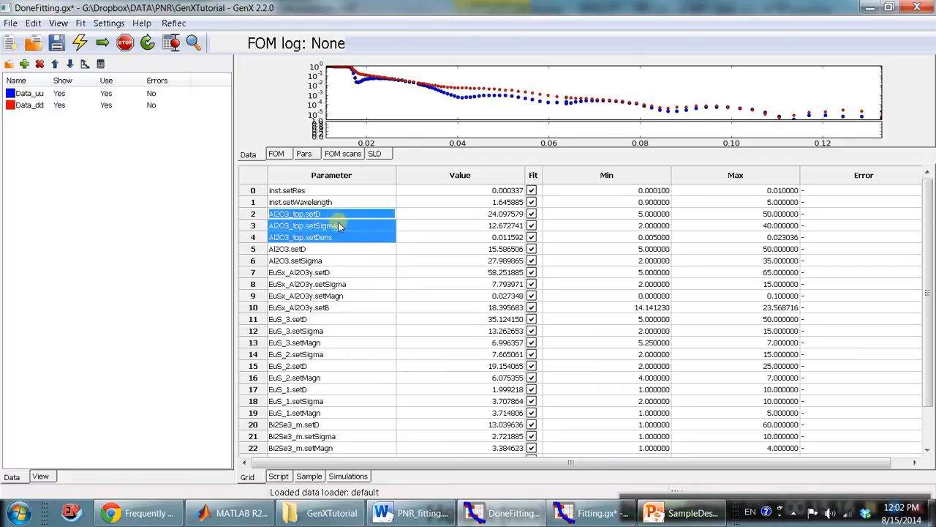
{"action": "mouse_move", "coordinate": [307, 250]}
{"action": "left_mouse_down"}
{"action": "mouse_move", "coordinate": [307, 273]}
{"action": "mouse_move", "coordinate": [311, 267]}
{"action": "left_mouse_up"}
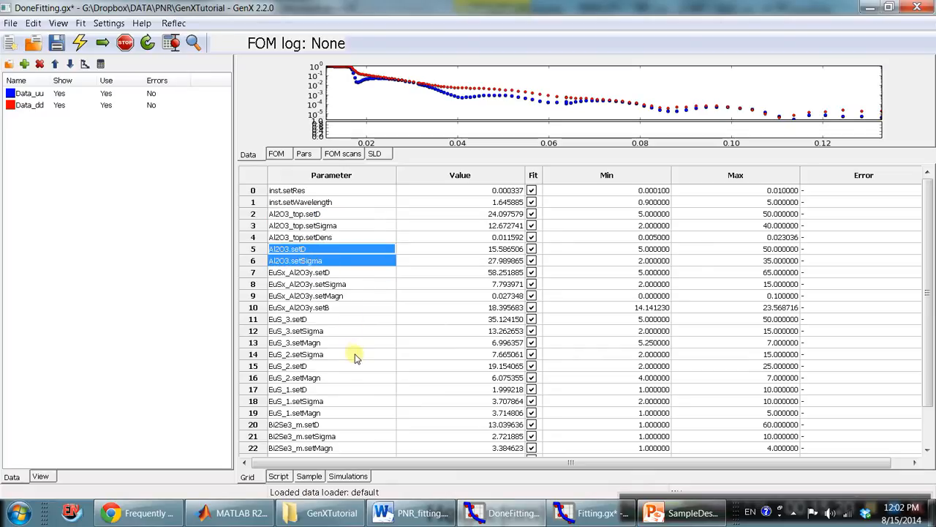
{"action": "scroll", "coordinate": [307, 383], "scroll_direction": "down", "scroll_amount": 1}
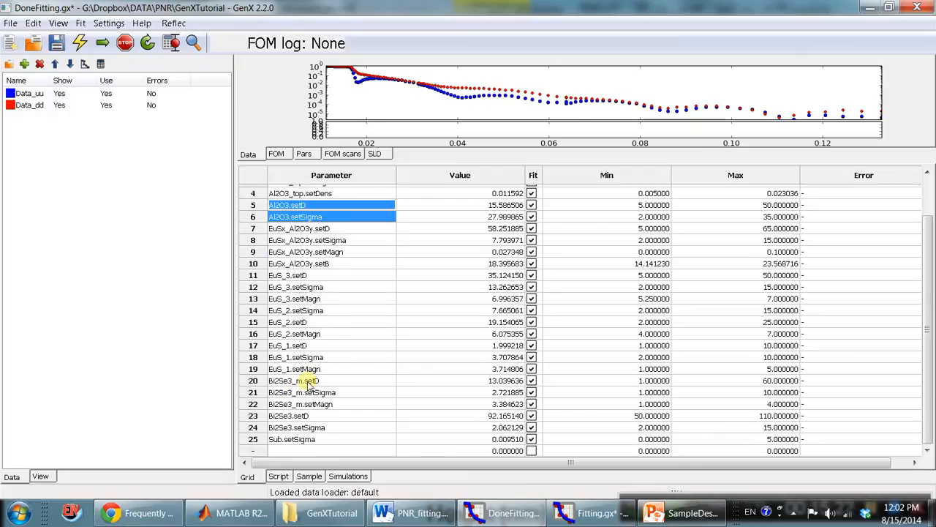
Insert blank separator rows above Al2O3_top.setD, EuSx_Al2O3y.setD and EuS_3.setD in the DoneFitting.gx parameter grid.
{"action": "scroll", "coordinate": [308, 382], "scroll_direction": "up", "scroll_amount": 1}
{"action": "right_click", "coordinate": [253, 214]}
{"action": "left_click", "coordinate": [292, 220]}
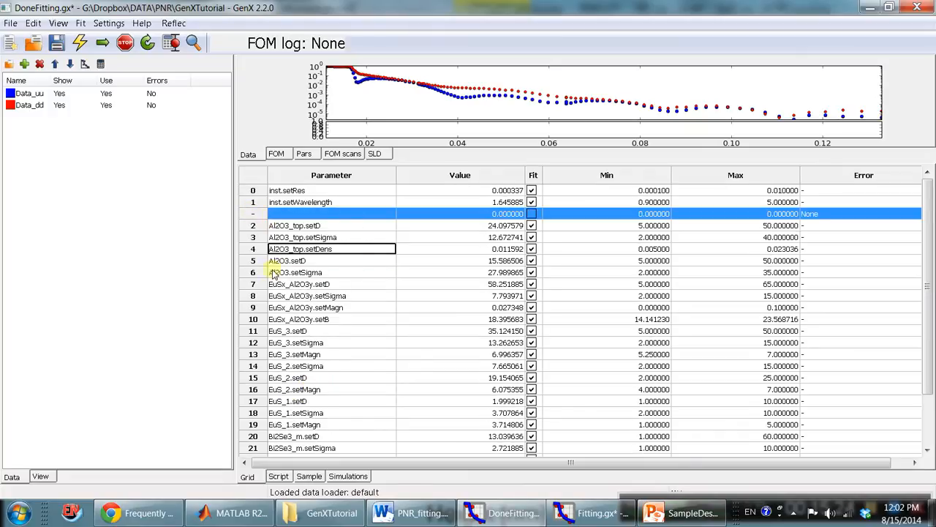
{"action": "right_click", "coordinate": [253, 285]}
{"action": "left_click", "coordinate": [276, 292]}
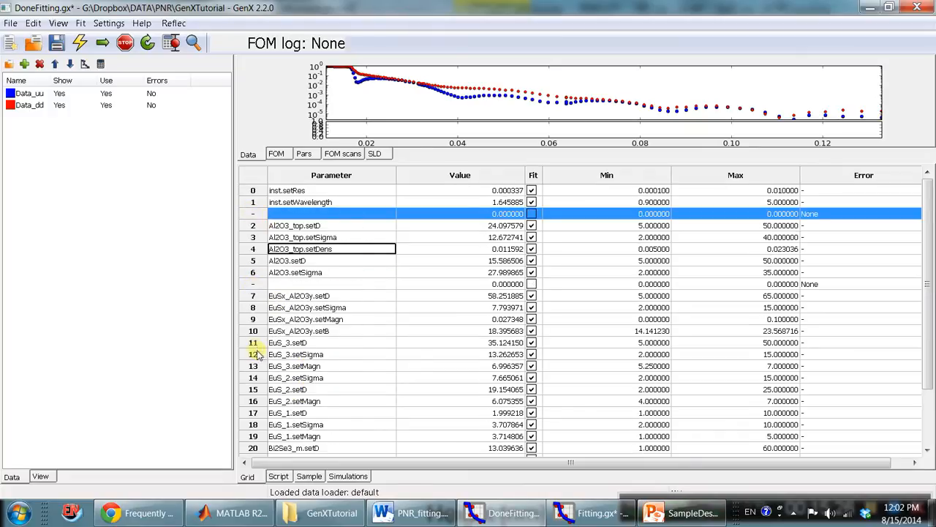
{"action": "scroll", "coordinate": [272, 415], "scroll_direction": "down", "scroll_amount": 3}
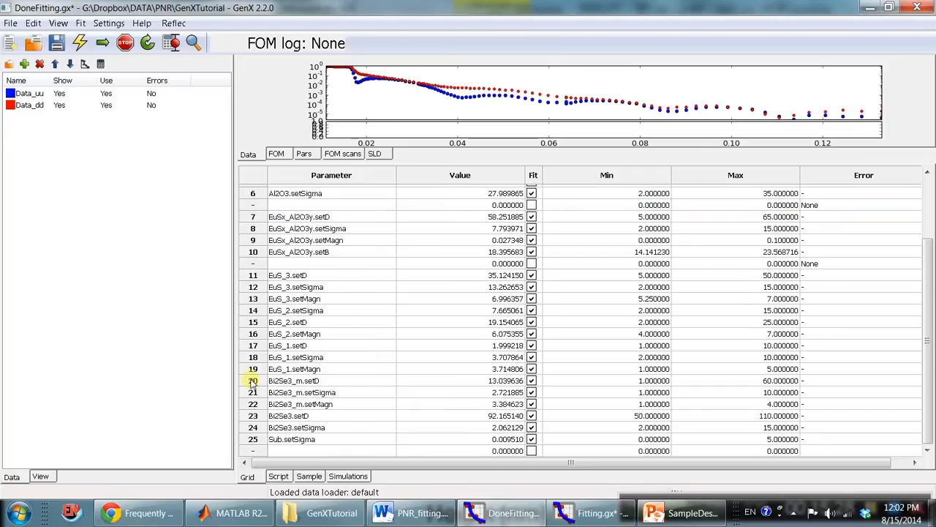
{"action": "scroll", "coordinate": [489, 380], "scroll_direction": "up", "scroll_amount": 3}
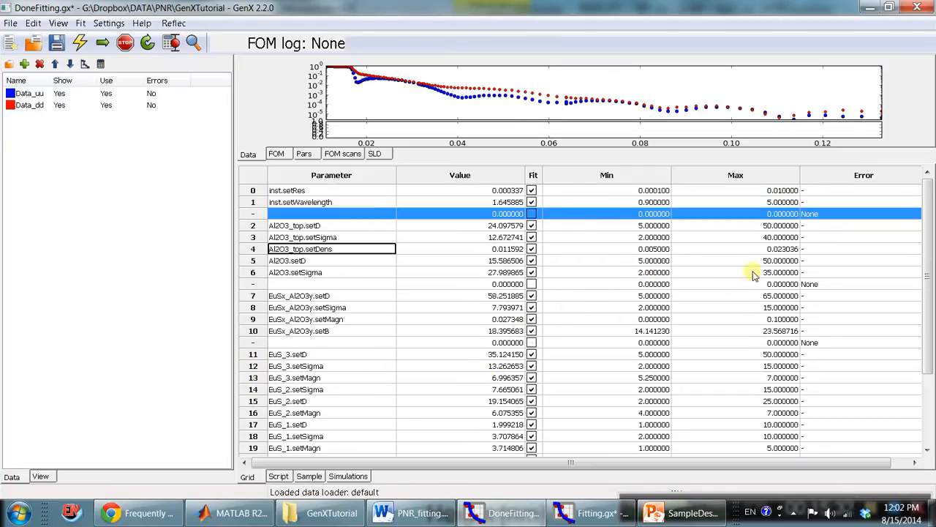
Simulate the DoneFitting.gx model, and start a fit in the Fitting.gx model.
{"action": "left_click", "coordinate": [80, 45]}
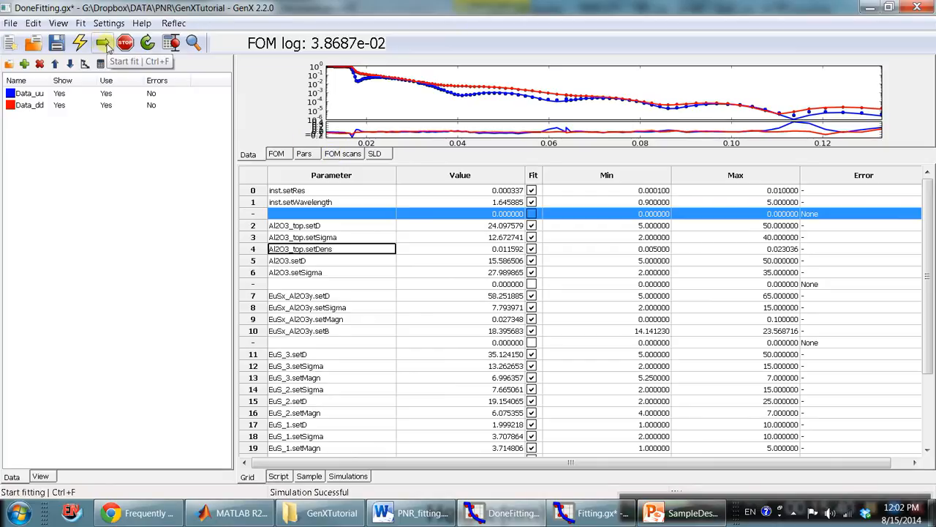
{"action": "key", "text": "alt+Tab"}
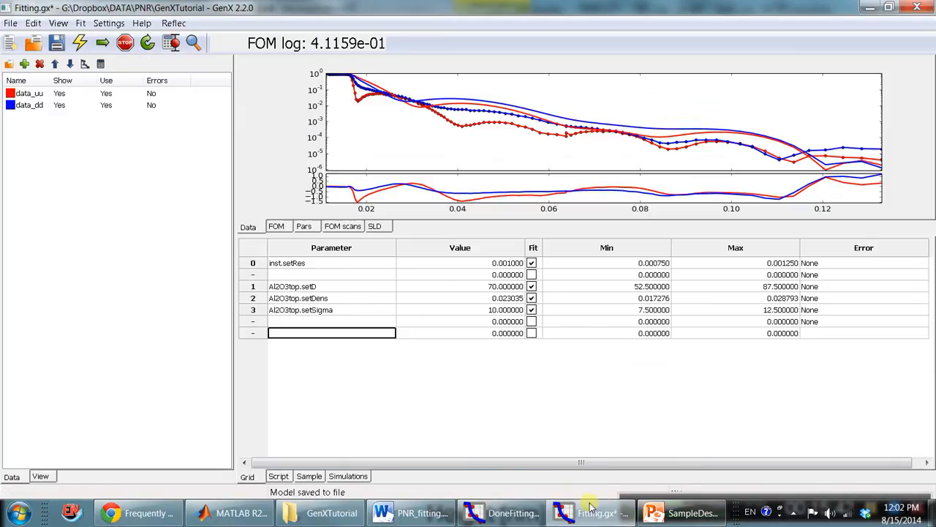
{"action": "left_click", "coordinate": [103, 45]}
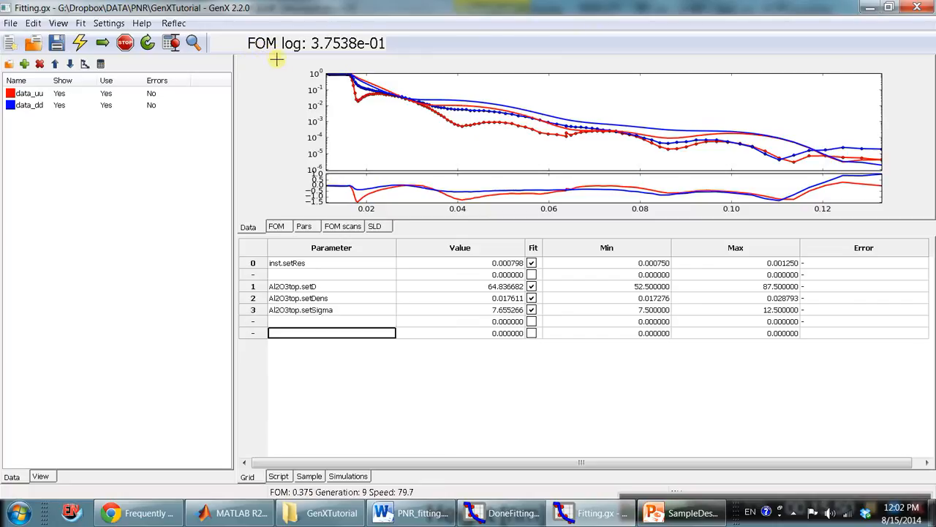
Examine the figure of merit choices in the optimizer settings and leave the log option unchanged.
{"action": "left_click", "coordinate": [142, 23]}
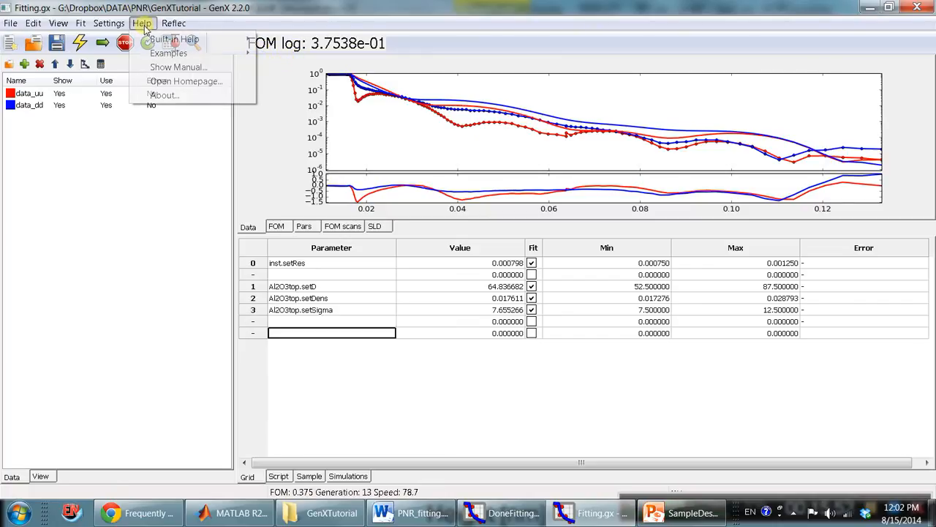
{"action": "left_click", "coordinate": [129, 53]}
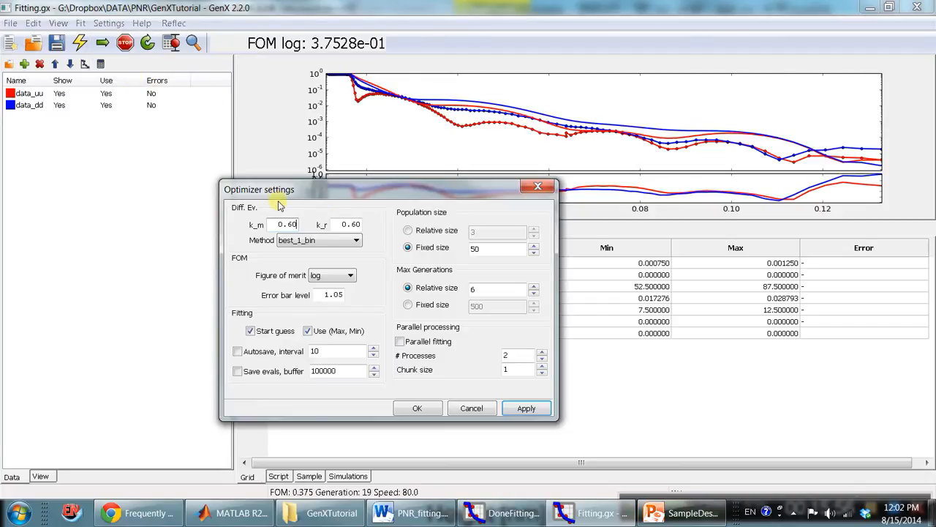
{"action": "left_click", "coordinate": [352, 278]}
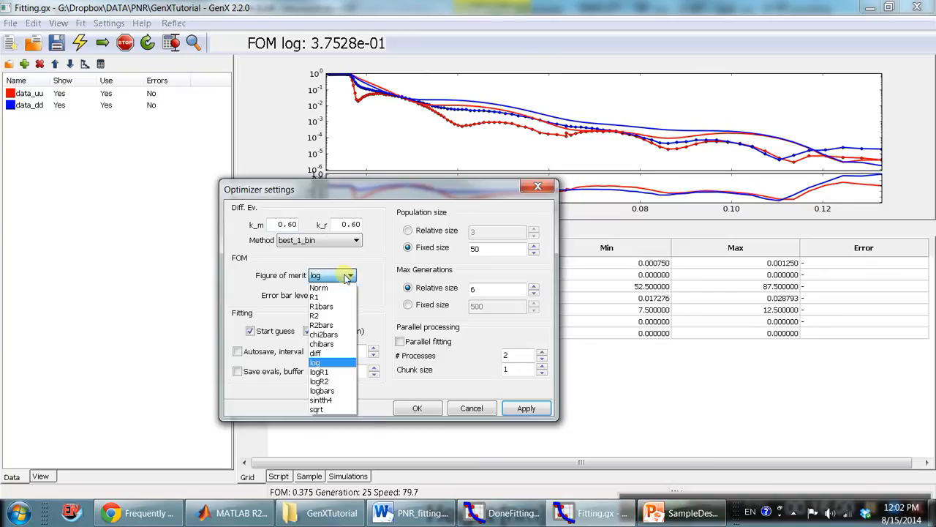
{"action": "left_click", "coordinate": [346, 278]}
{"action": "left_click", "coordinate": [484, 408]}
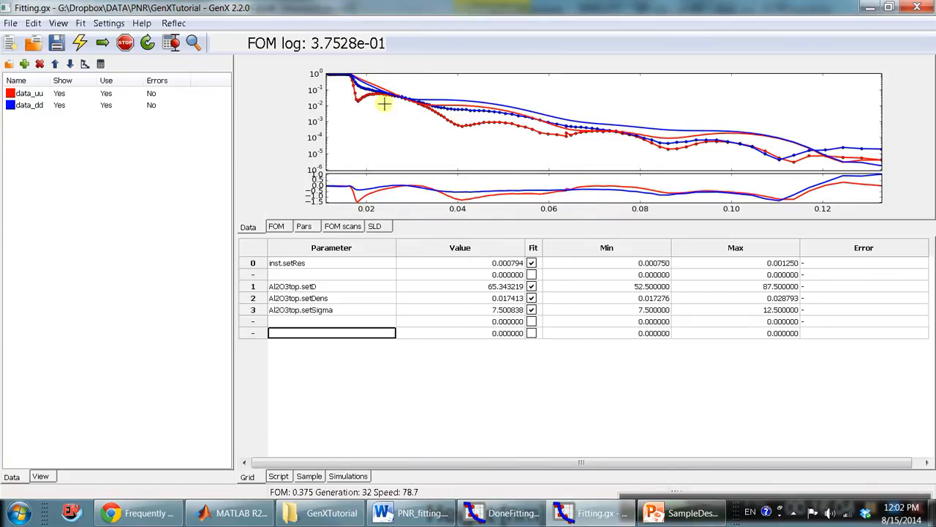
Stop the running fit and keep its parameter values.
{"action": "left_click", "coordinate": [125, 43]}
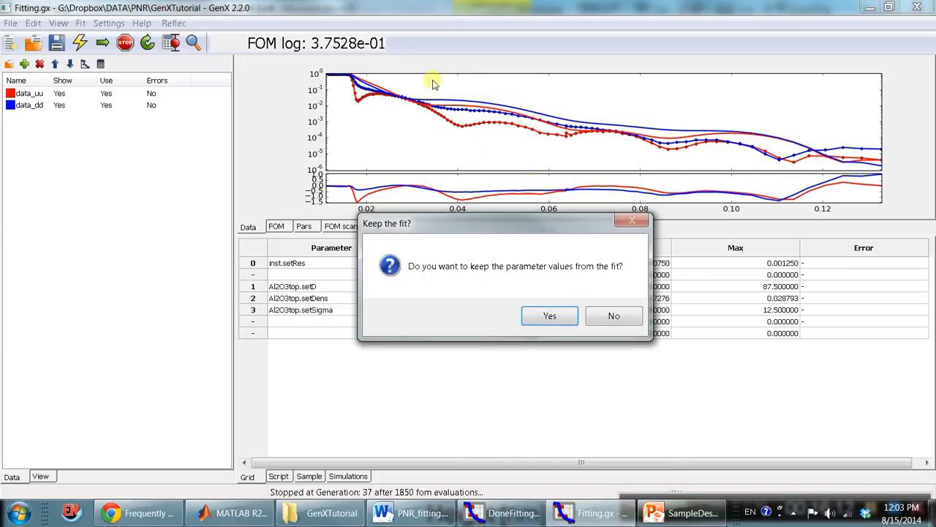
{"action": "left_click", "coordinate": [557, 318]}
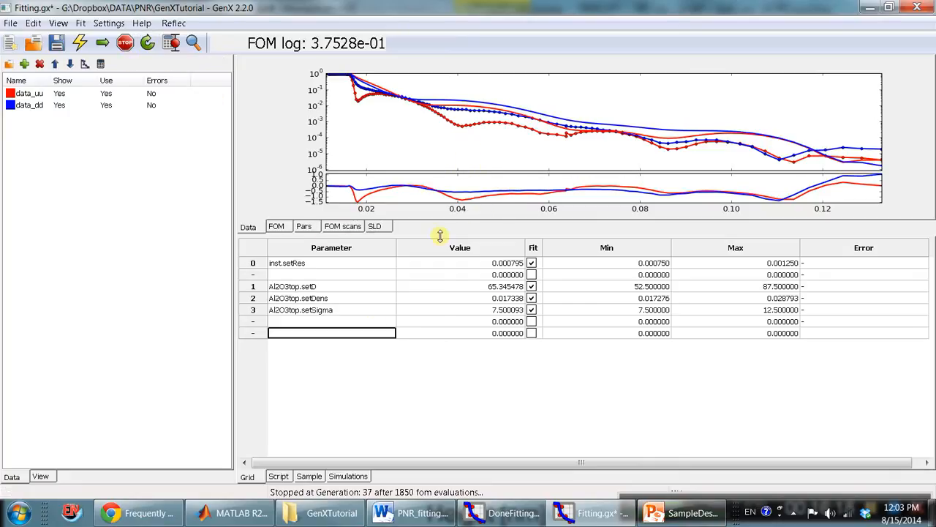
Examine the fit's FOM evolution plot and its parameter range plot.
{"action": "left_click", "coordinate": [278, 227]}
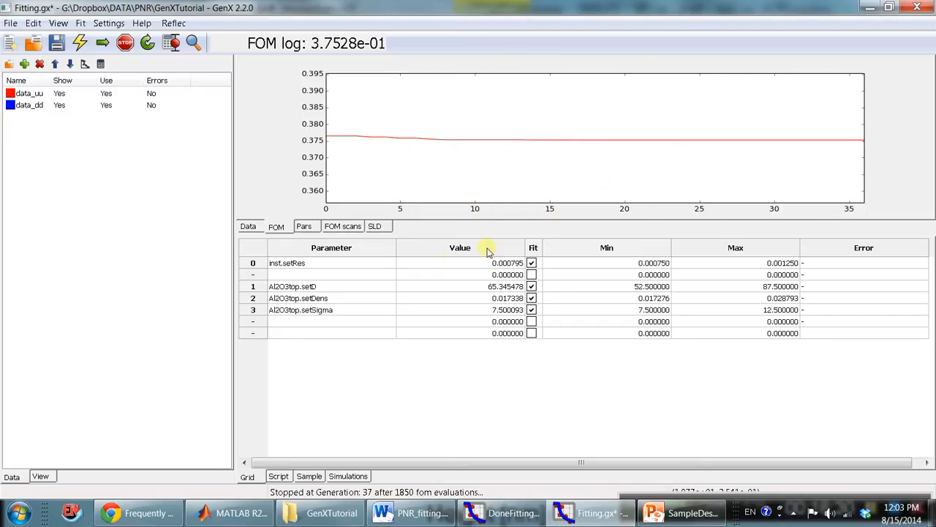
{"action": "left_click", "coordinate": [304, 227]}
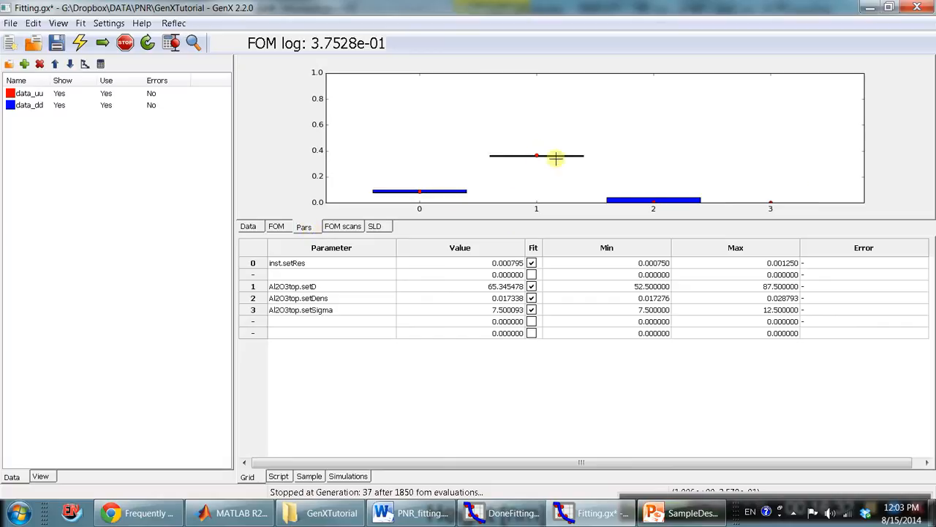
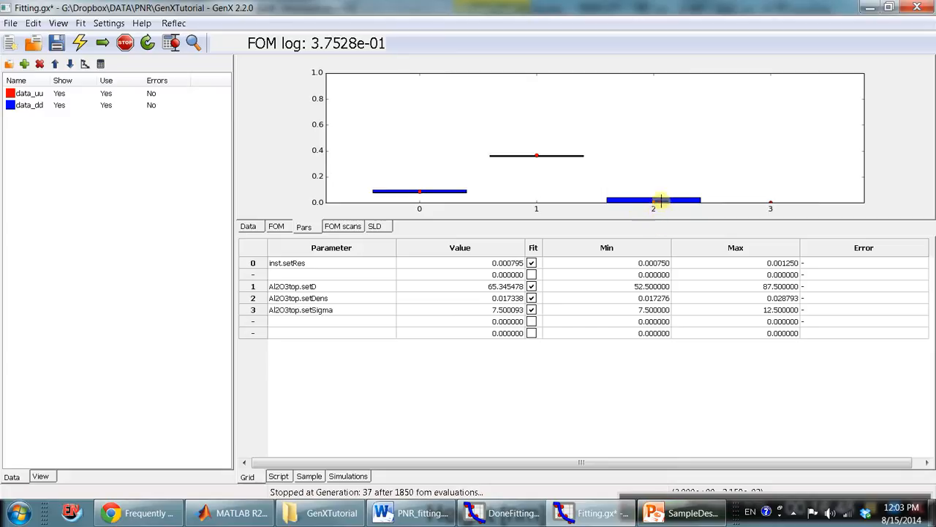
Compare the fitted Al2O3top.setDens value with its minimum and maximum limits, in the grid and the parameter range plot.
{"action": "left_click", "coordinate": [251, 300]}
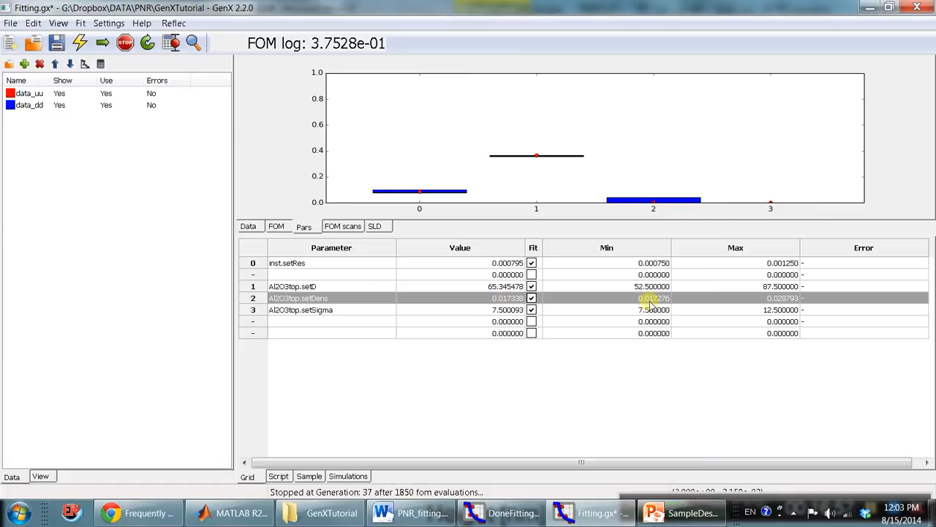
{"action": "left_click", "coordinate": [507, 298]}
{"action": "left_click", "coordinate": [596, 299]}
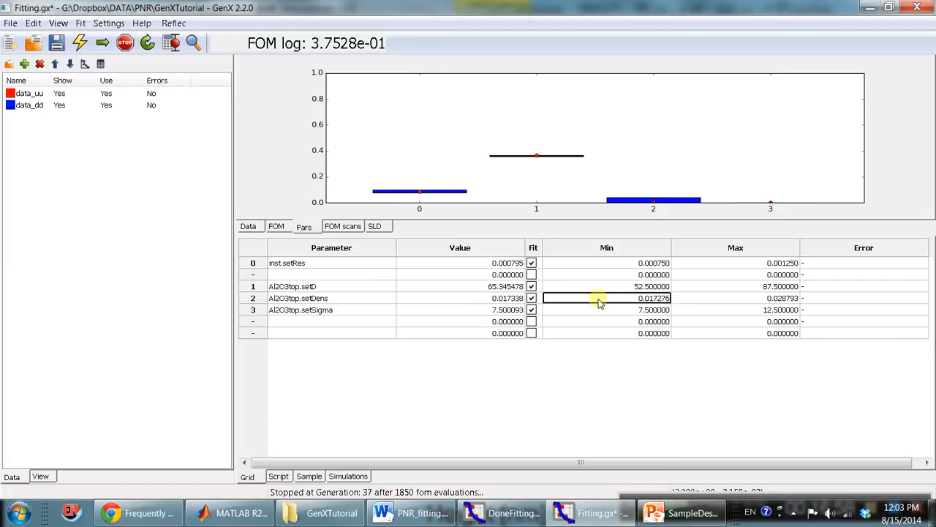
{"action": "left_click", "coordinate": [506, 300]}
{"action": "left_click", "coordinate": [635, 301]}
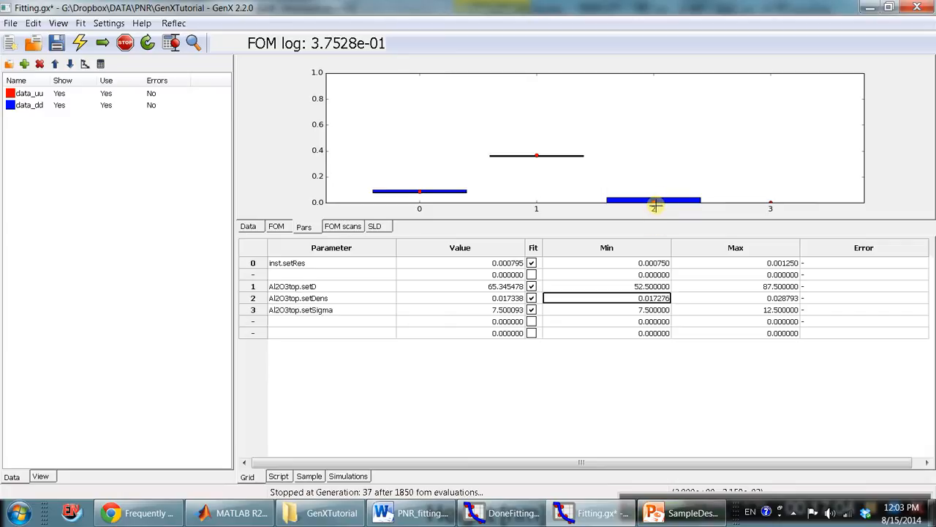
{"action": "left_click", "coordinate": [507, 299]}
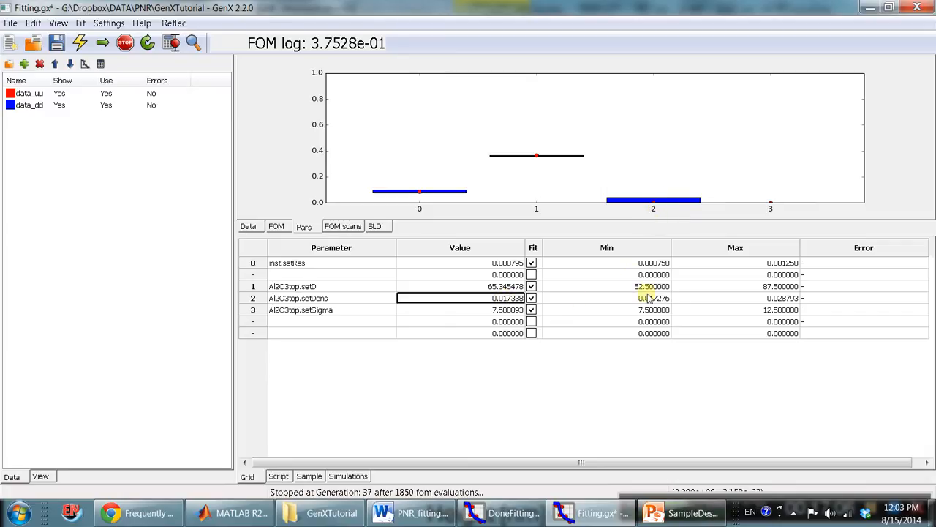
{"action": "left_click", "coordinate": [647, 299]}
{"action": "left_click", "coordinate": [764, 300]}
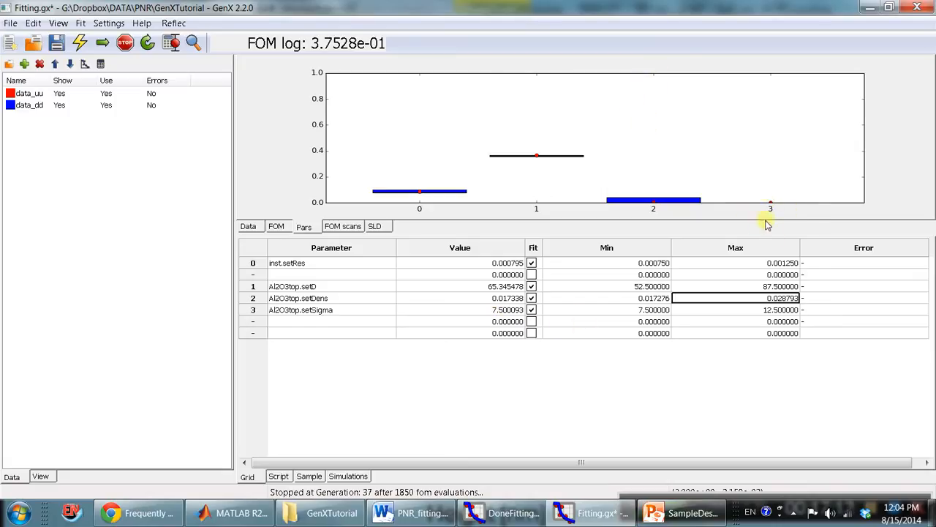
Compare the fitted Al2O3top.setSigma value with its minimum limit.
{"action": "left_click", "coordinate": [505, 310]}
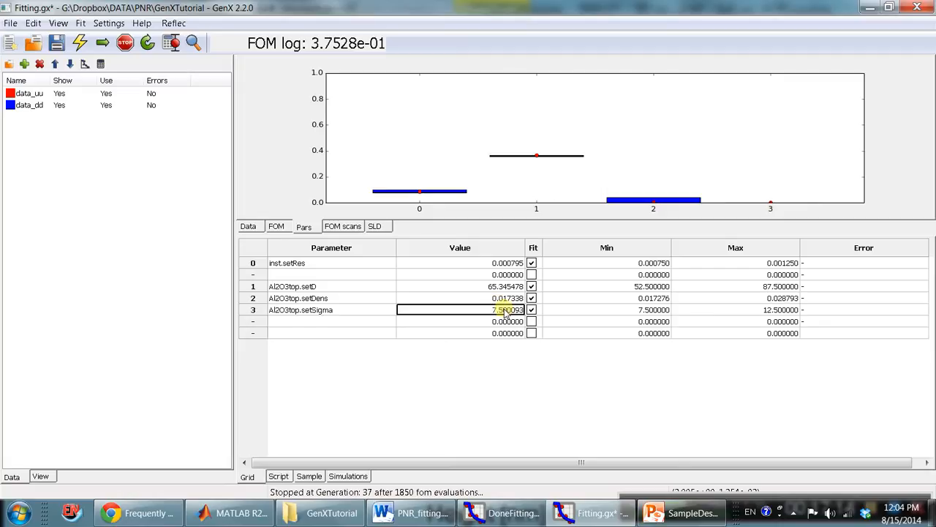
{"action": "left_click", "coordinate": [622, 311]}
{"action": "left_click", "coordinate": [614, 311]}
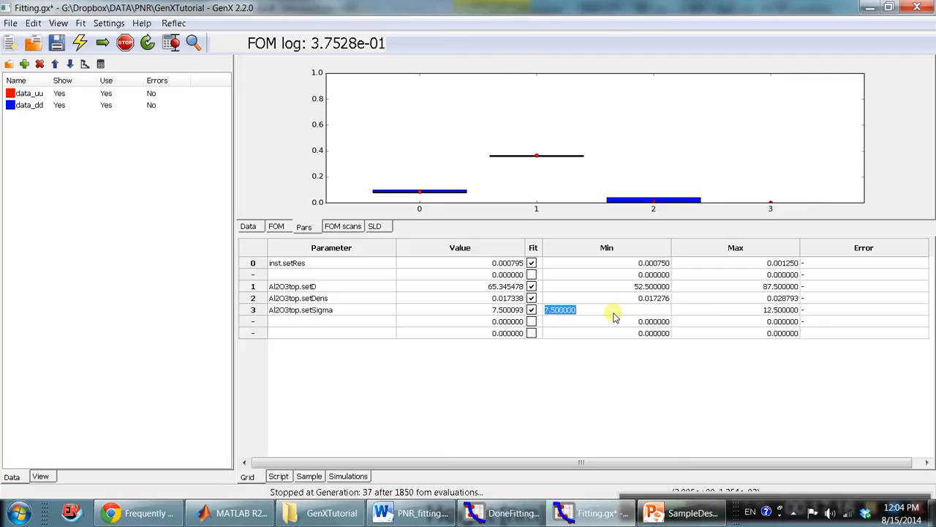
{"action": "left_click", "coordinate": [626, 310]}
{"action": "left_click", "coordinate": [494, 312]}
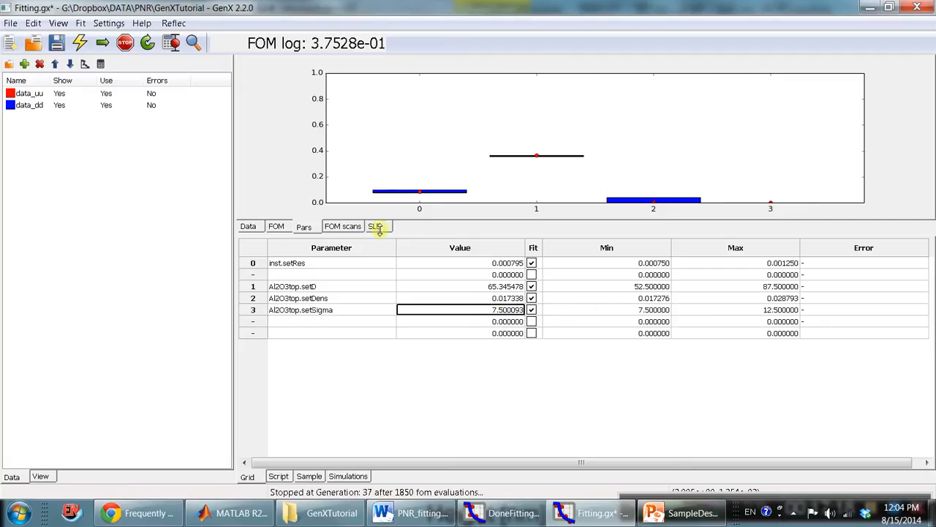
Show the SLD profile in an enlarged plot area and compare it with the layer stack in SampleDescription.pptx.
{"action": "left_click", "coordinate": [341, 227]}
{"action": "left_click", "coordinate": [375, 227]}
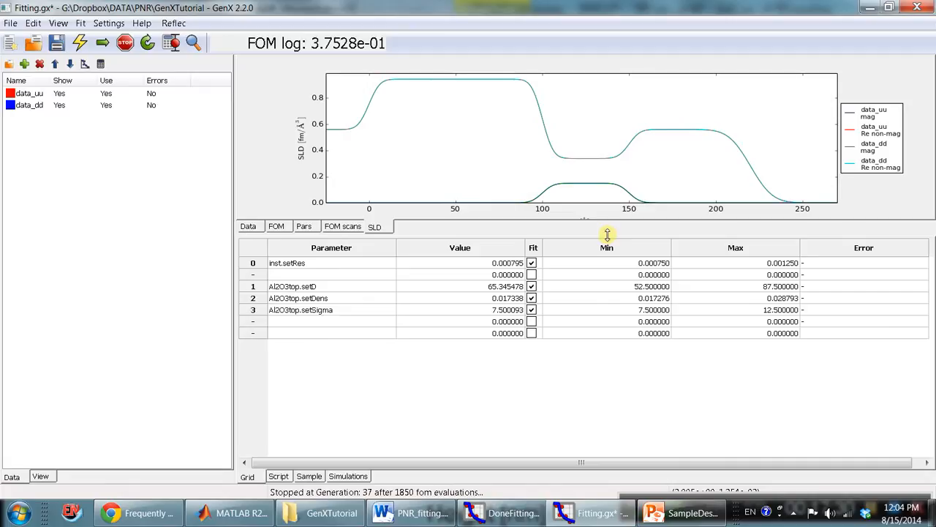
{"action": "left_click_drag", "start_coordinate": [607, 234], "coordinate": [606, 320]}
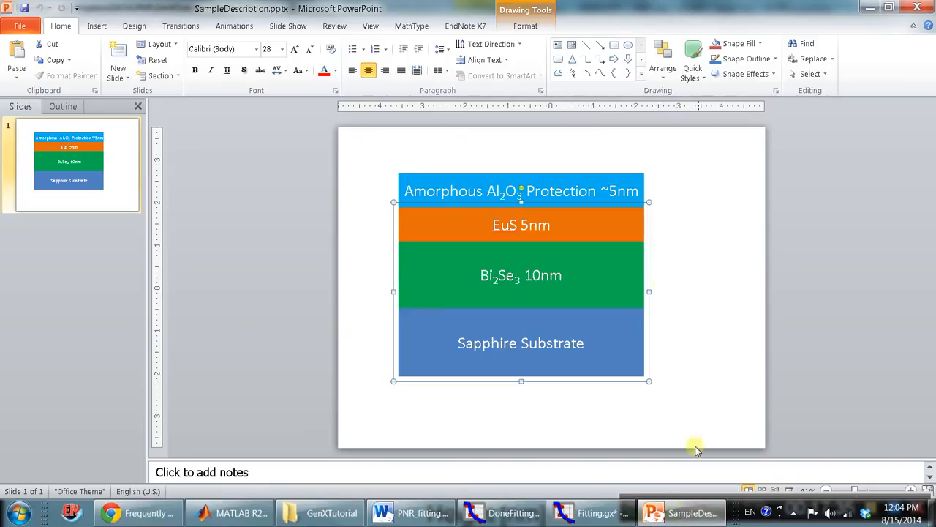
{"action": "left_click", "coordinate": [683, 513]}
{"action": "left_click", "coordinate": [575, 286]}
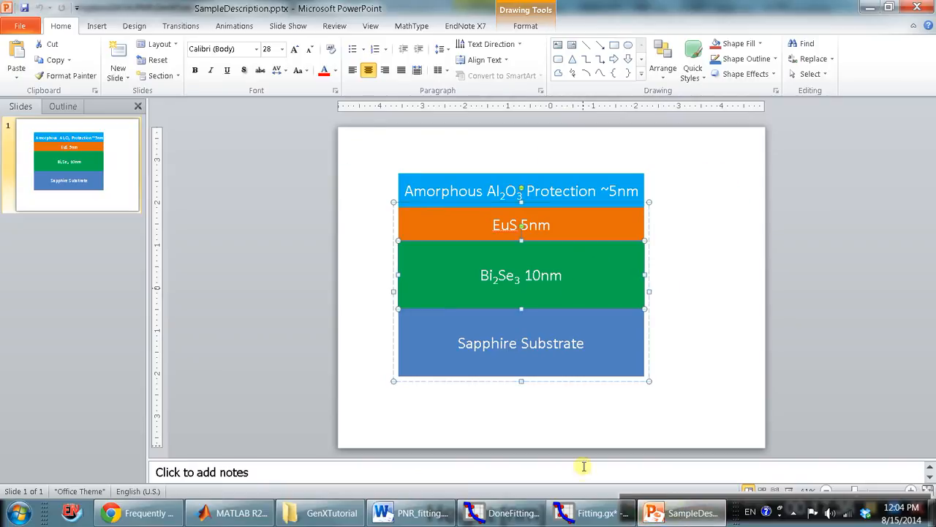
{"action": "left_click", "coordinate": [593, 513]}
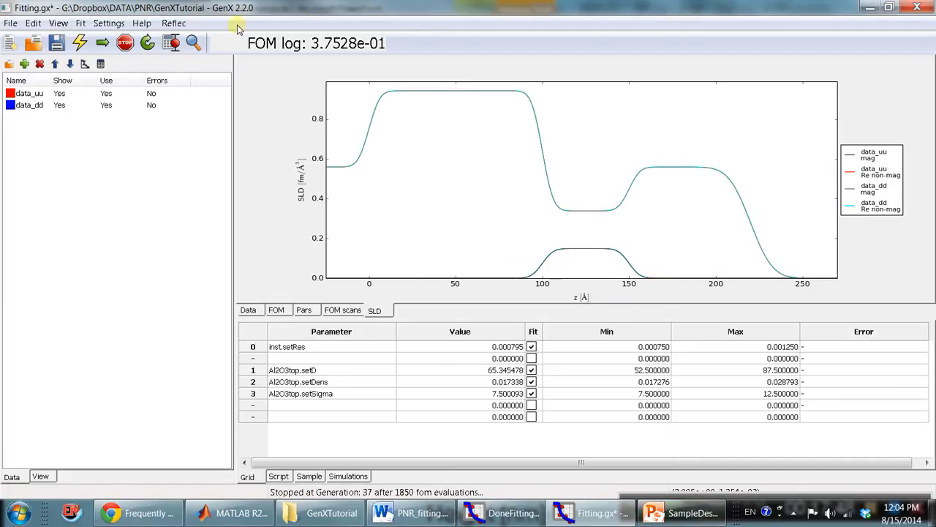
Turn on the display of the imaginary SLD and the automatic SLD update for the Fitting.gx model.
{"action": "left_click", "coordinate": [174, 22]}
{"action": "left_click", "coordinate": [201, 52]}
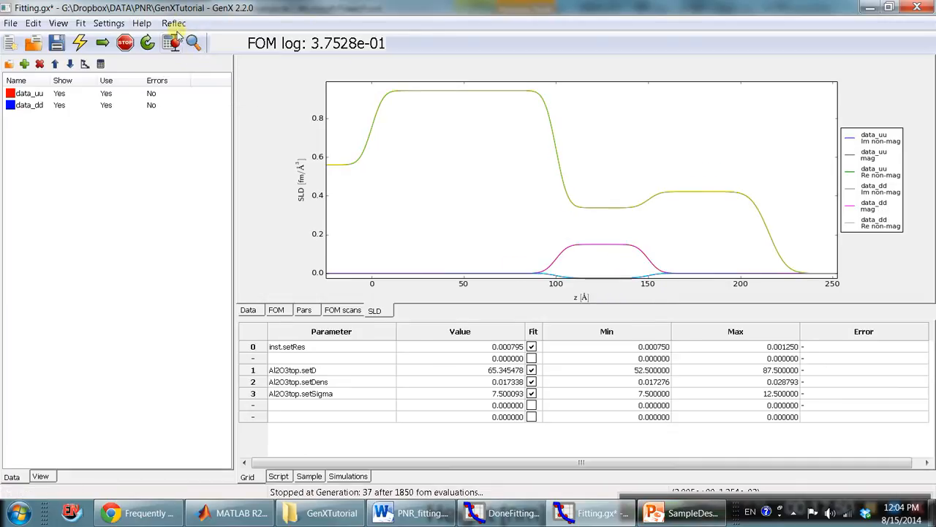
{"action": "left_click", "coordinate": [174, 23]}
{"action": "left_click", "coordinate": [191, 69]}
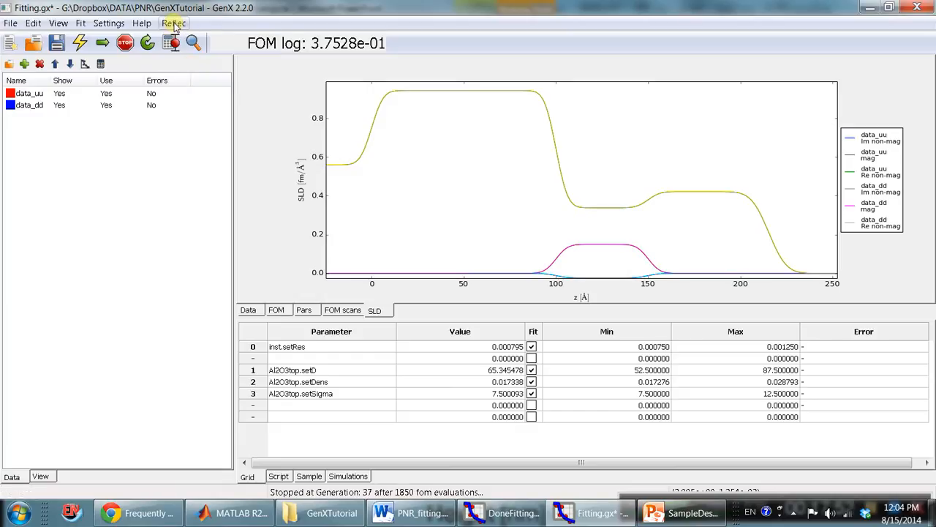
{"action": "left_click", "coordinate": [174, 25]}
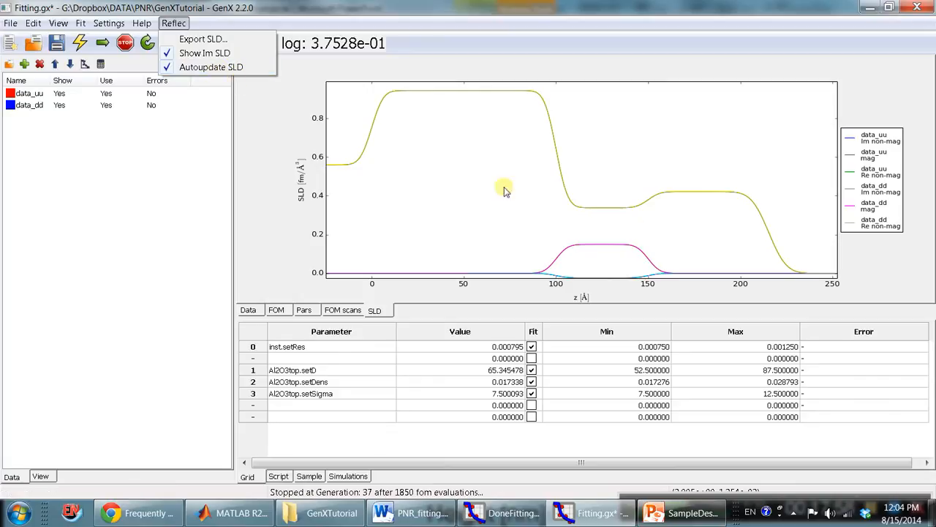
{"action": "left_click", "coordinate": [658, 237]}
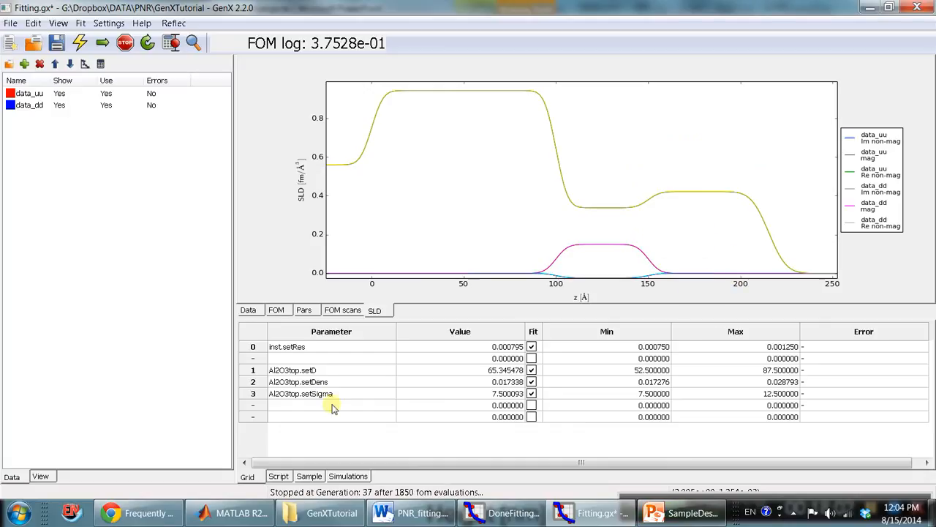
Switch to the DoneFitting.gx model and review the fit parameters of its EuS and Bi2Se3 sublayers.
{"action": "left_click", "coordinate": [328, 406]}
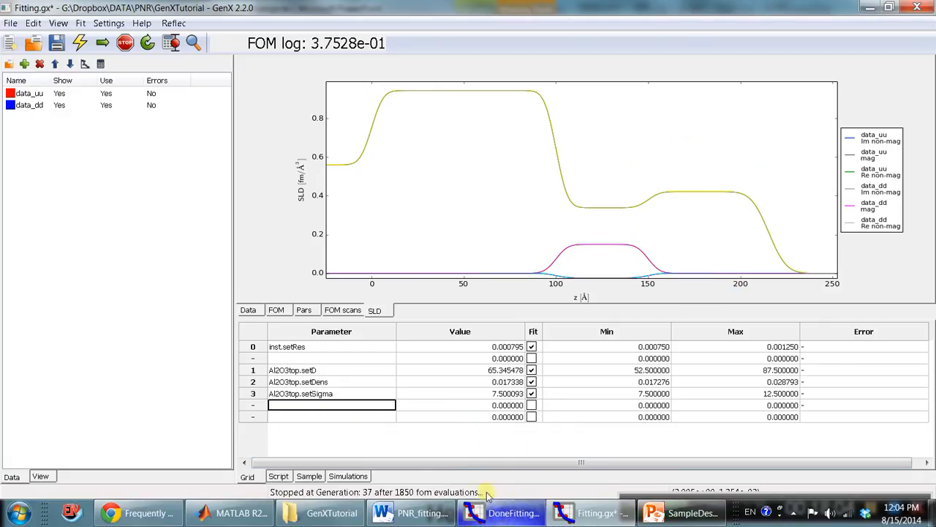
{"action": "left_click", "coordinate": [504, 512]}
{"action": "left_click", "coordinate": [336, 308]}
{"action": "scroll", "coordinate": [336, 313], "scroll_direction": "down", "scroll_amount": 3}
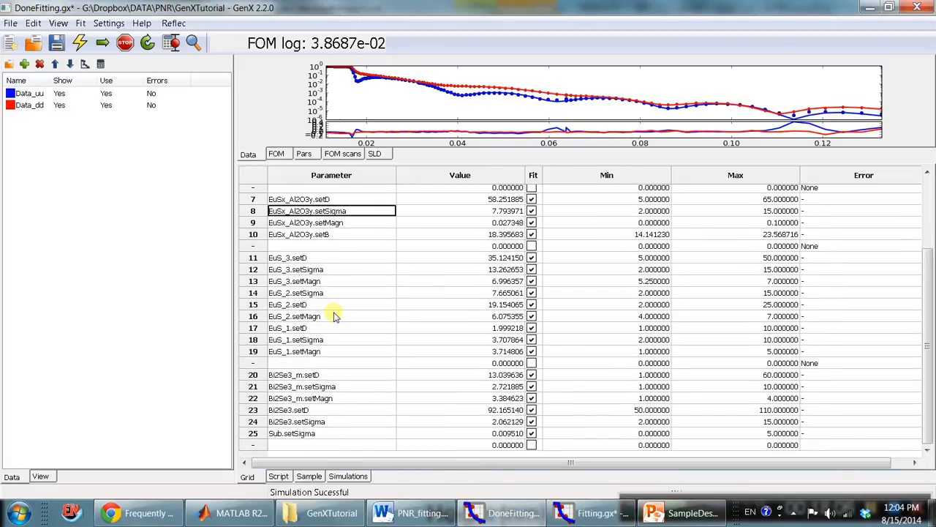
{"action": "left_click", "coordinate": [337, 258]}
{"action": "left_click", "coordinate": [336, 293]}
{"action": "left_click", "coordinate": [341, 375]}
{"action": "left_click", "coordinate": [350, 408]}
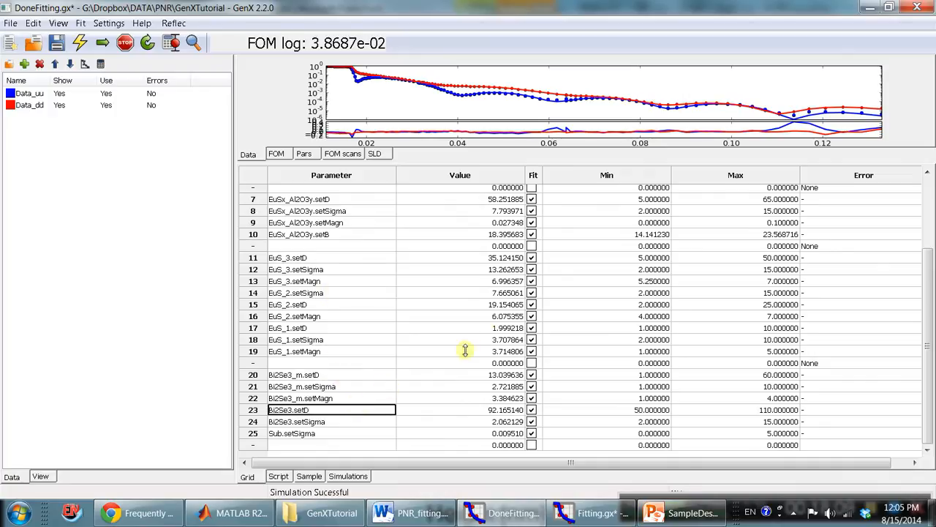
{"action": "scroll", "coordinate": [448, 321], "scroll_direction": "up", "scroll_amount": 3}
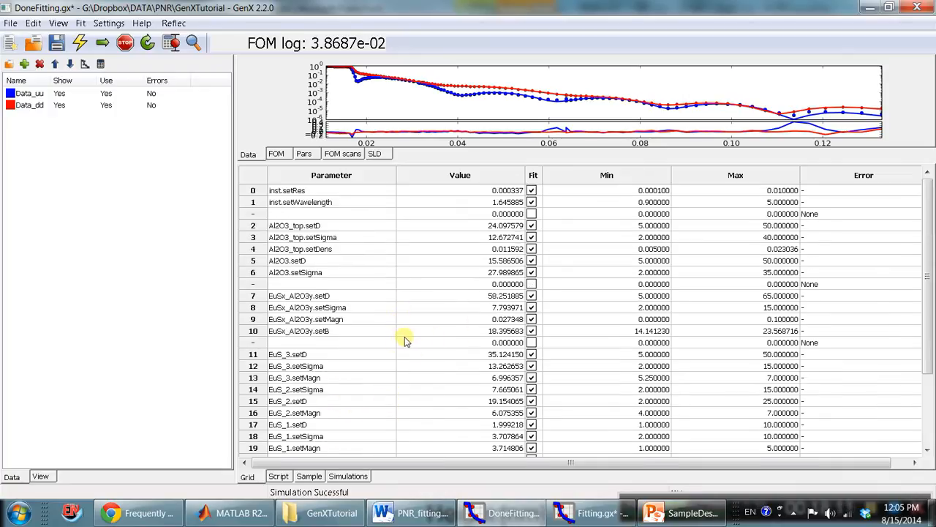
Examine the four EuSx_Al2O3y interlayer parameters and compare them with the Al2O3/EuS boundary on the sample description slide.
{"action": "left_click", "coordinate": [330, 308]}
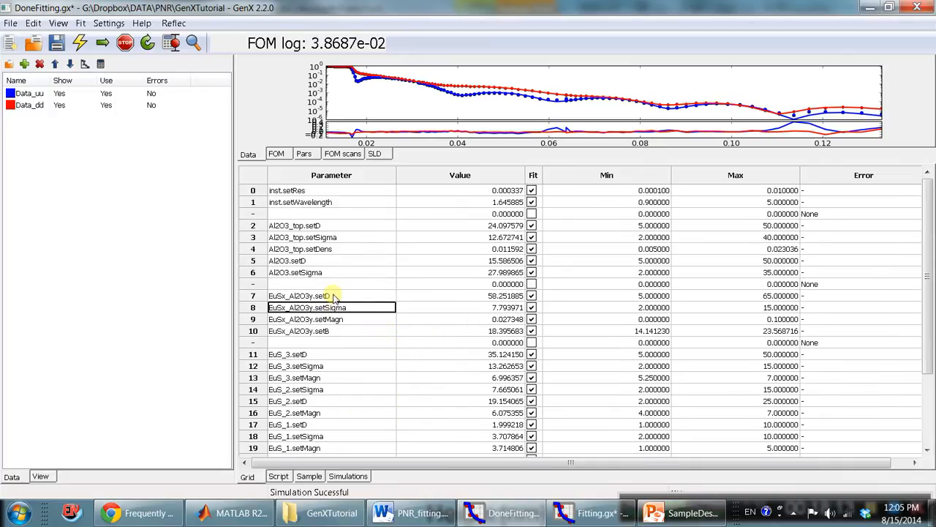
{"action": "left_click_drag", "start_coordinate": [333, 296], "coordinate": [334, 331]}
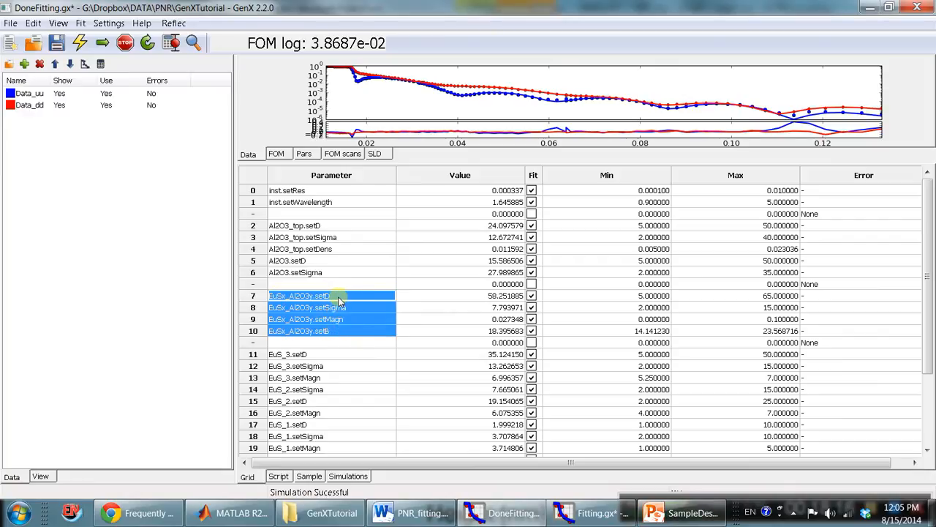
{"action": "left_click", "coordinate": [692, 513]}
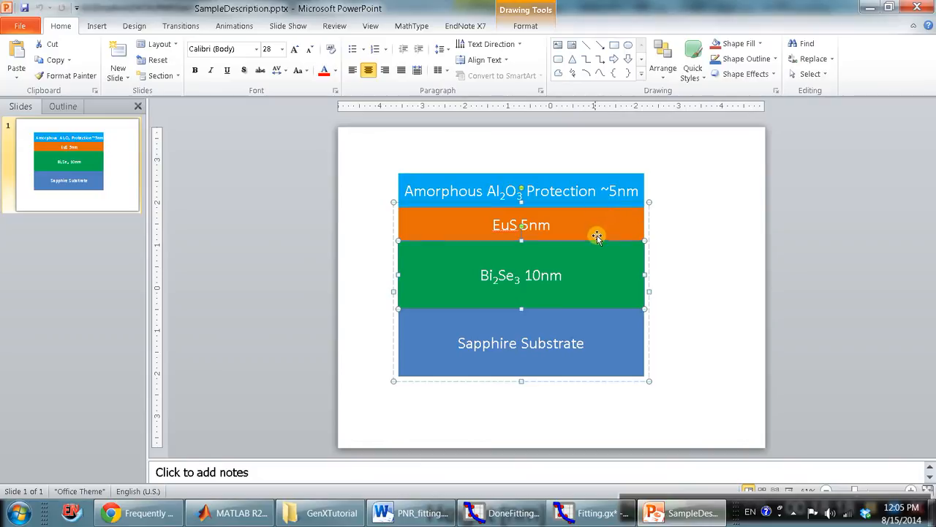
{"action": "left_click", "coordinate": [592, 235]}
{"action": "left_click", "coordinate": [592, 184]}
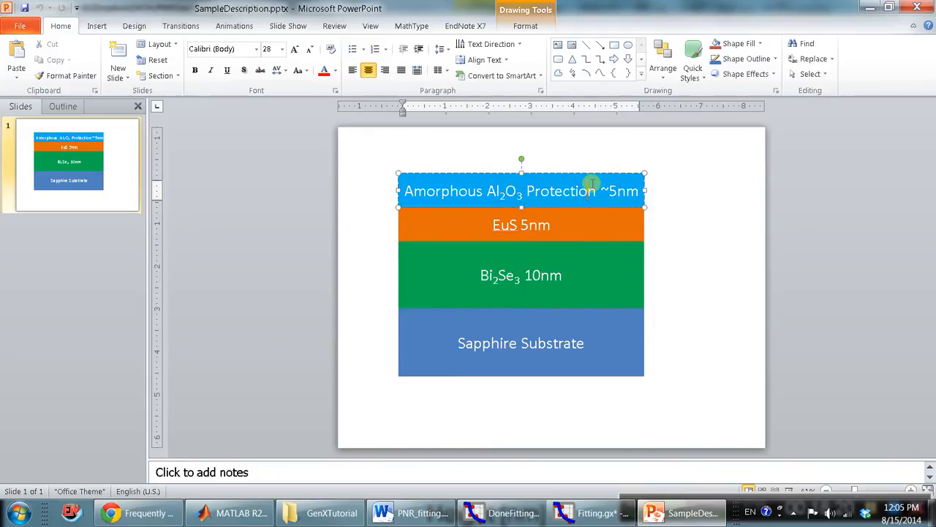
{"action": "left_click", "coordinate": [602, 220]}
{"action": "left_click", "coordinate": [582, 182]}
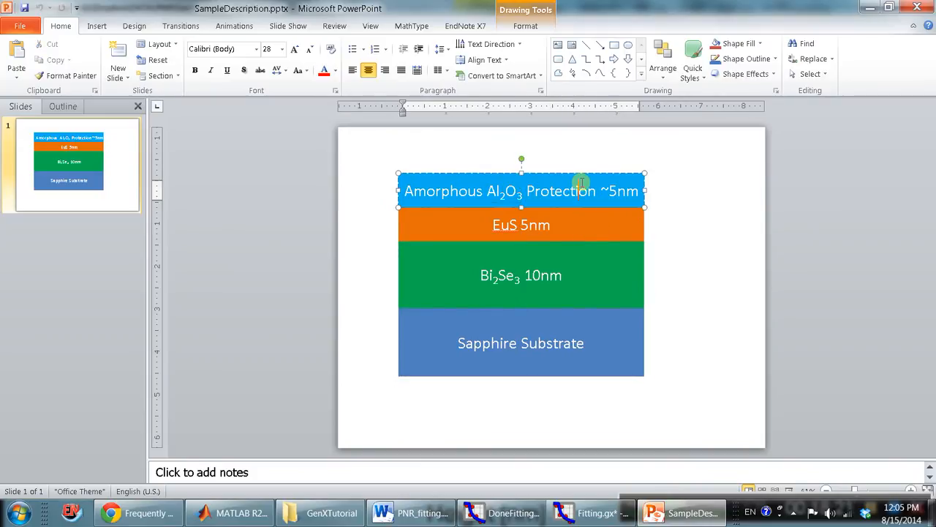
Return to the DoneFitting.gx model and show its SLD profile in an enlarged plot area.
{"action": "left_click", "coordinate": [592, 513]}
{"action": "left_click", "coordinate": [505, 513]}
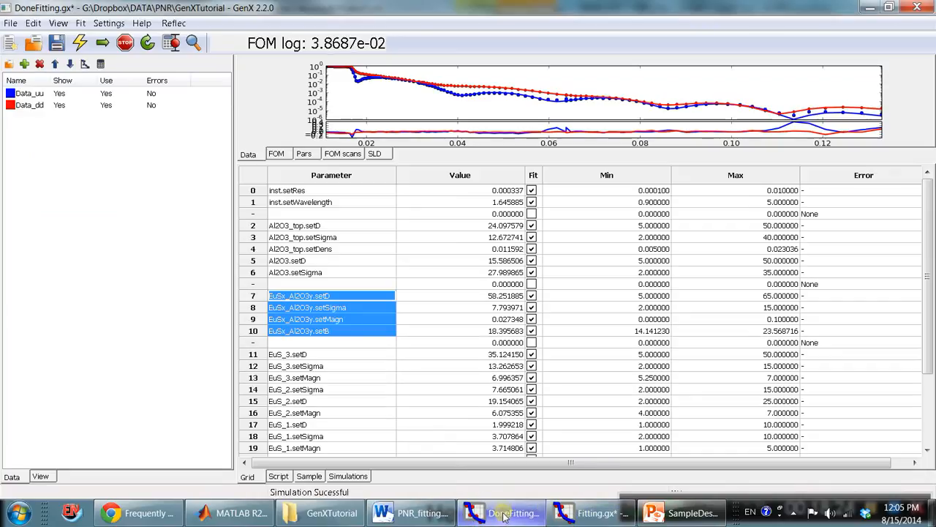
{"action": "left_click", "coordinate": [358, 334]}
{"action": "scroll", "coordinate": [344, 321], "scroll_direction": "down", "scroll_amount": 5}
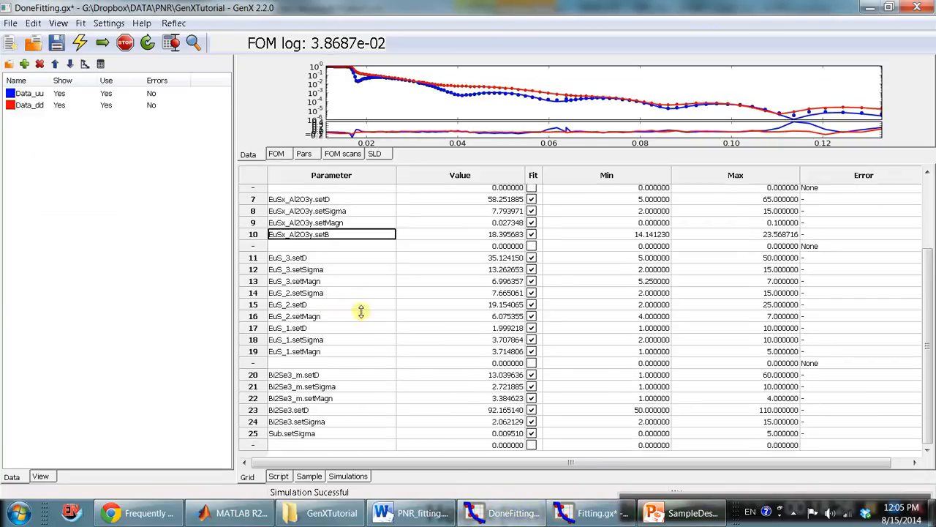
{"action": "left_click", "coordinate": [374, 155]}
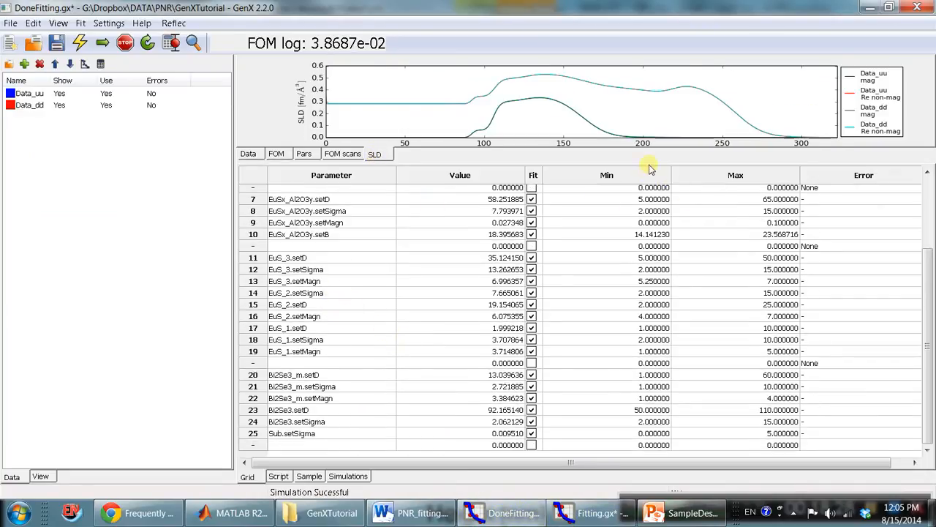
{"action": "left_click_drag", "start_coordinate": [650, 246], "coordinate": [648, 324]}
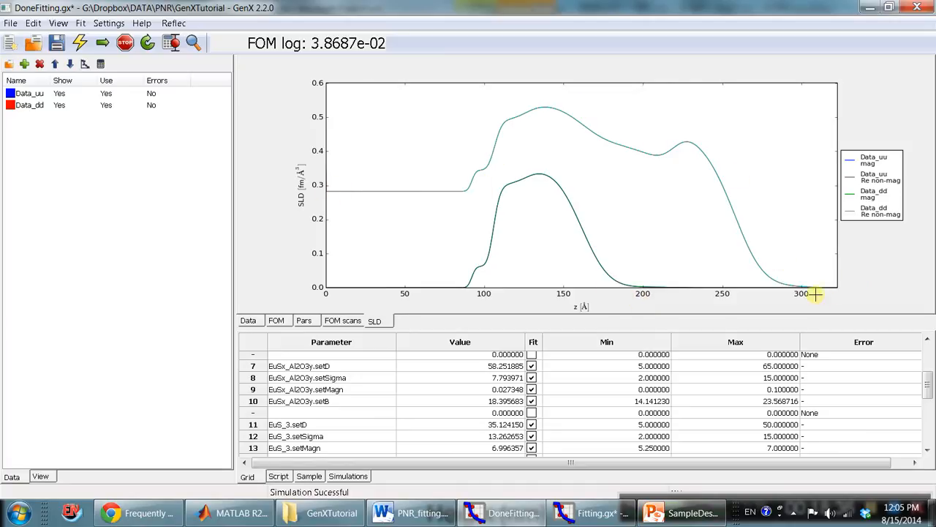
{"action": "left_click", "coordinate": [173, 23]}
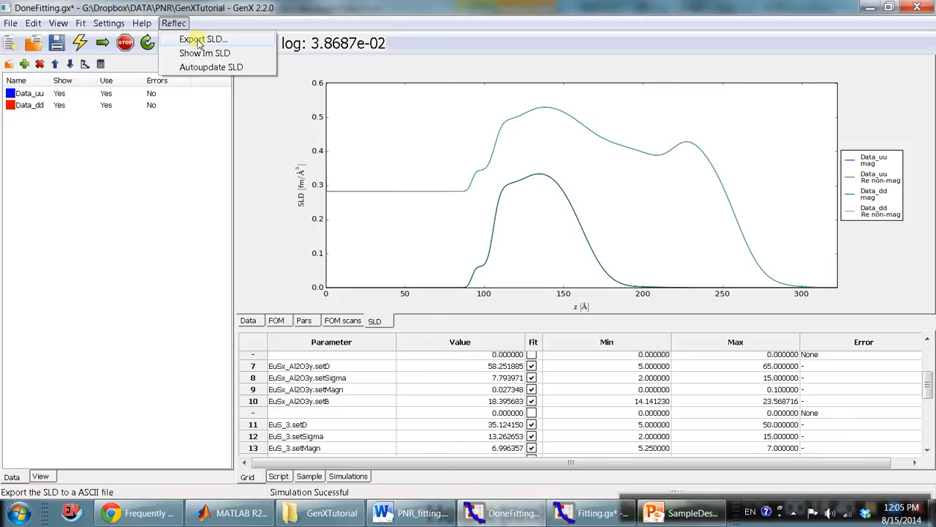
{"action": "left_click", "coordinate": [197, 40]}
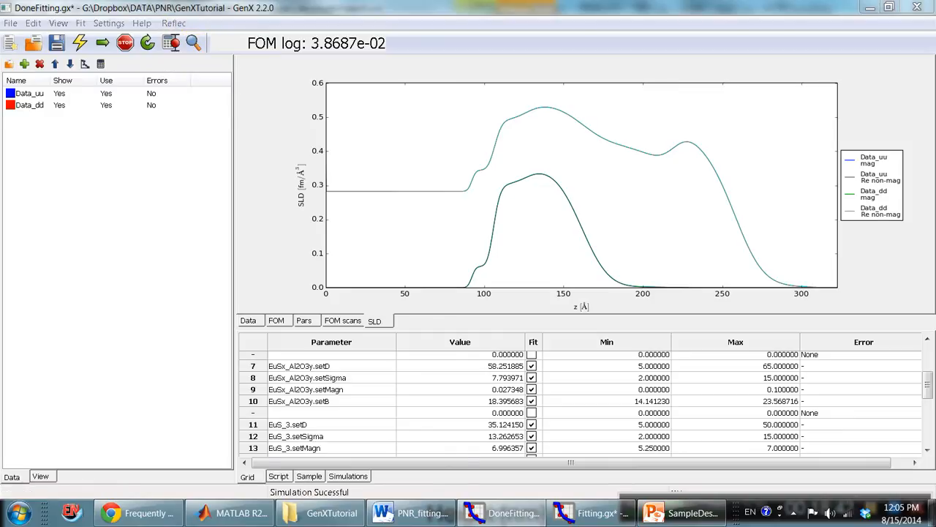
{"action": "left_click", "coordinate": [514, 429]}
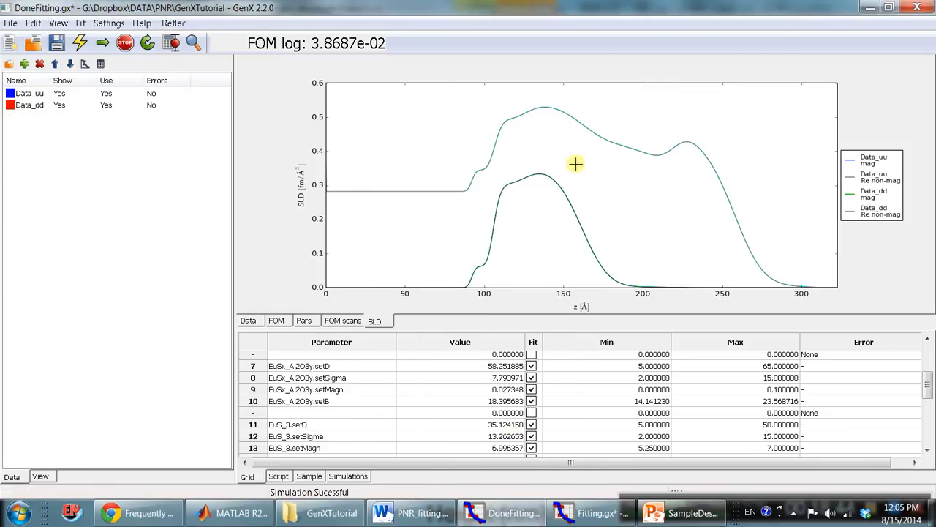
Show the reflectivity data plot of the DoneFitting.gx model and bring up its ASCII data export dialog, leaving it without saving.
{"action": "left_click", "coordinate": [93, 94]}
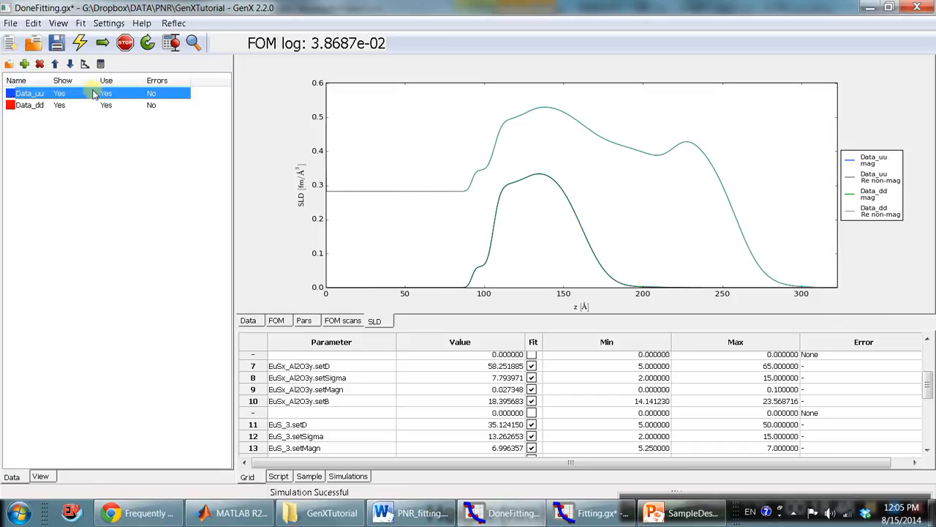
{"action": "left_click", "coordinate": [252, 322]}
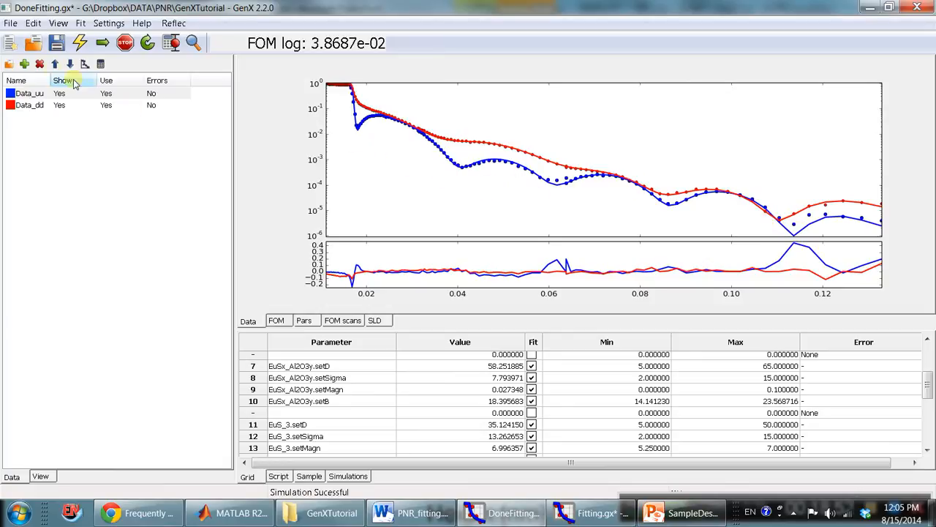
{"action": "left_click", "coordinate": [11, 23]}
{"action": "mouse_move", "coordinate": [67, 116]}
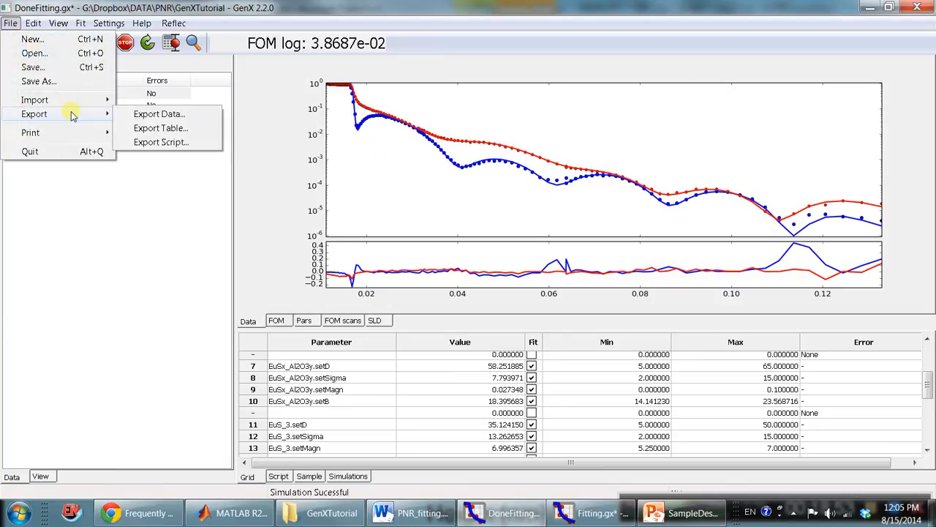
{"action": "left_click", "coordinate": [164, 116]}
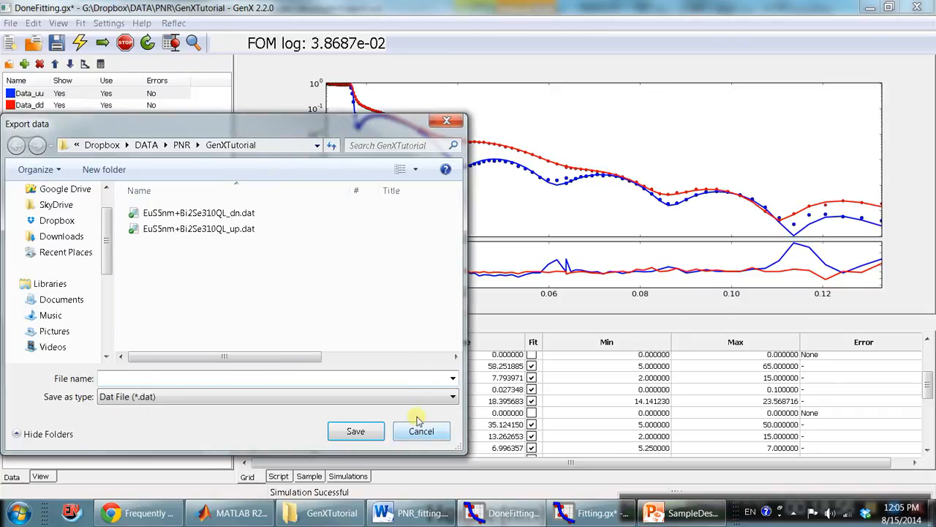
{"action": "left_click", "coordinate": [423, 429]}
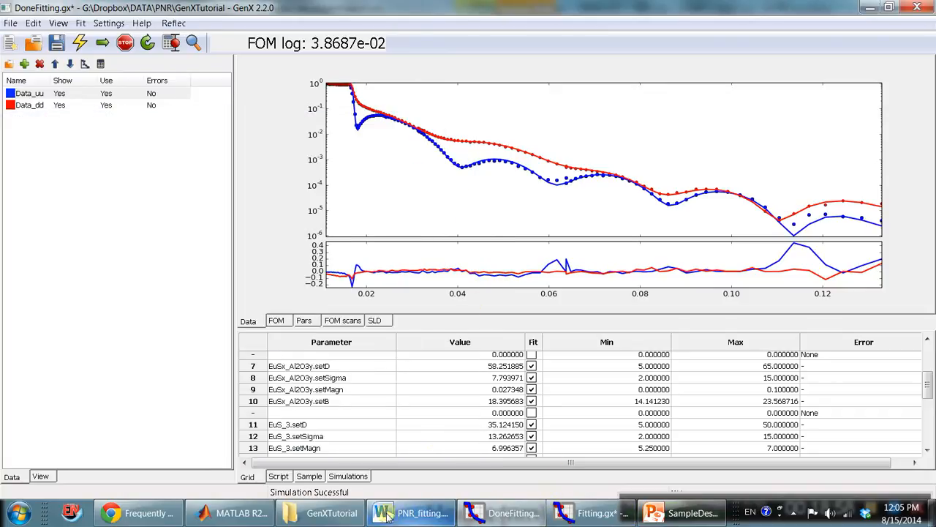
View the final plots SLD.tif and Results.png from the GenXTutorial folder, closing each one after viewing.
{"action": "left_click", "coordinate": [322, 513]}
{"action": "left_click", "coordinate": [471, 288]}
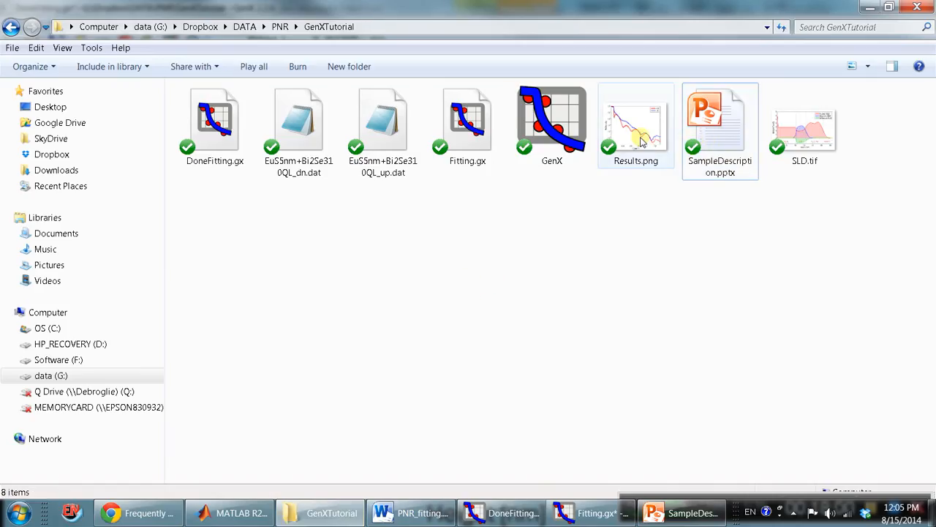
{"action": "double_click", "coordinate": [809, 146]}
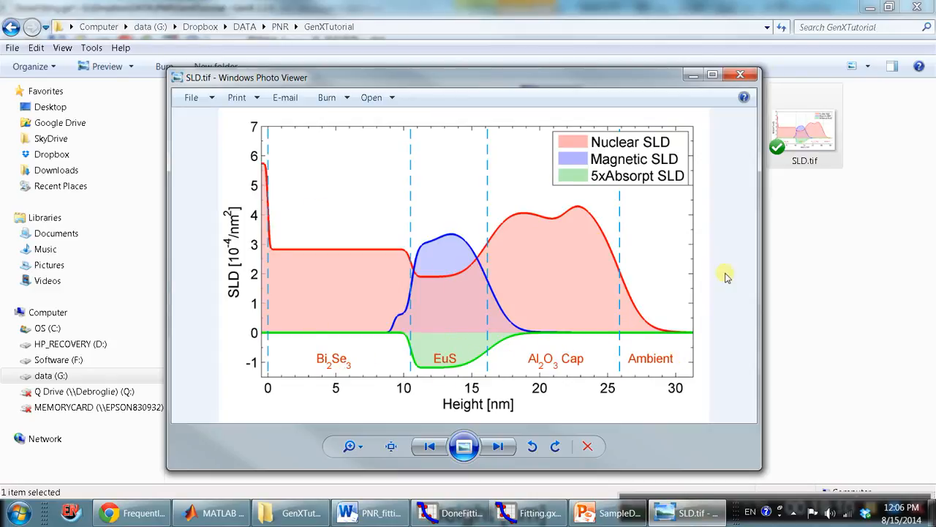
{"action": "left_click", "coordinate": [741, 74]}
{"action": "double_click", "coordinate": [648, 146]}
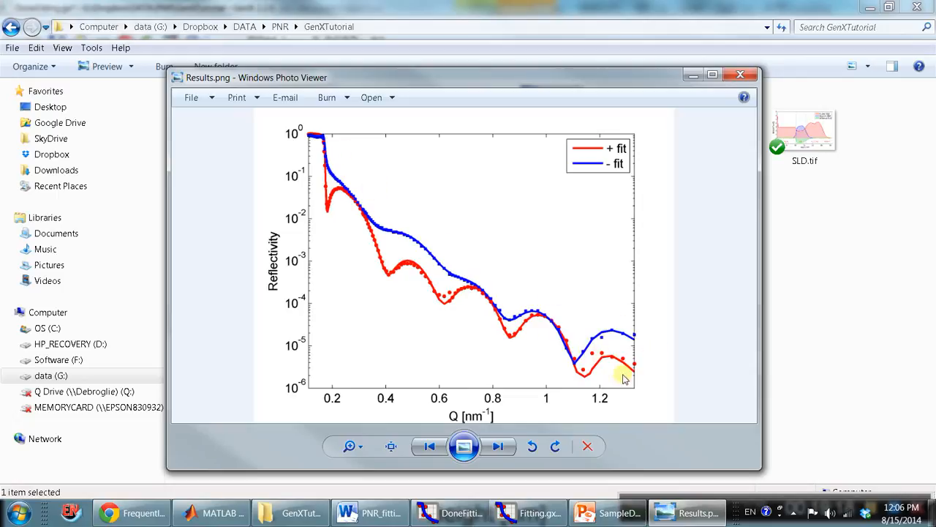
{"action": "left_click", "coordinate": [740, 74]}
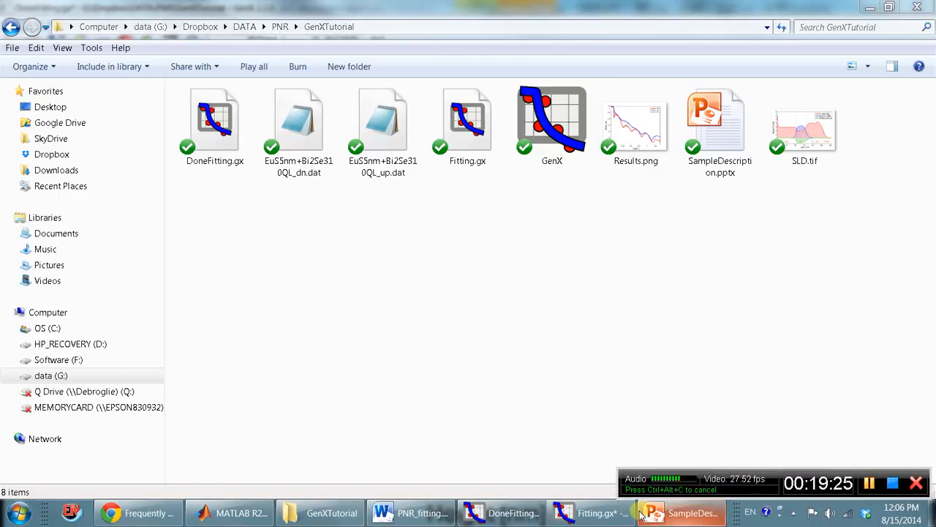
{"action": "left_click", "coordinate": [554, 318]}
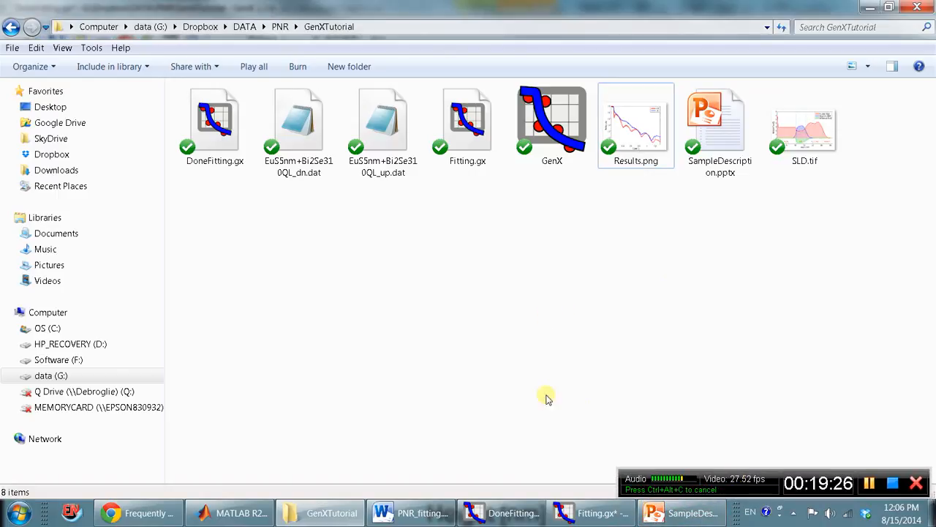
Switch to the Fitting.gx model and show the reflectivity plot of its data_uu and data_dd datasets.
{"action": "left_click", "coordinate": [589, 513]}
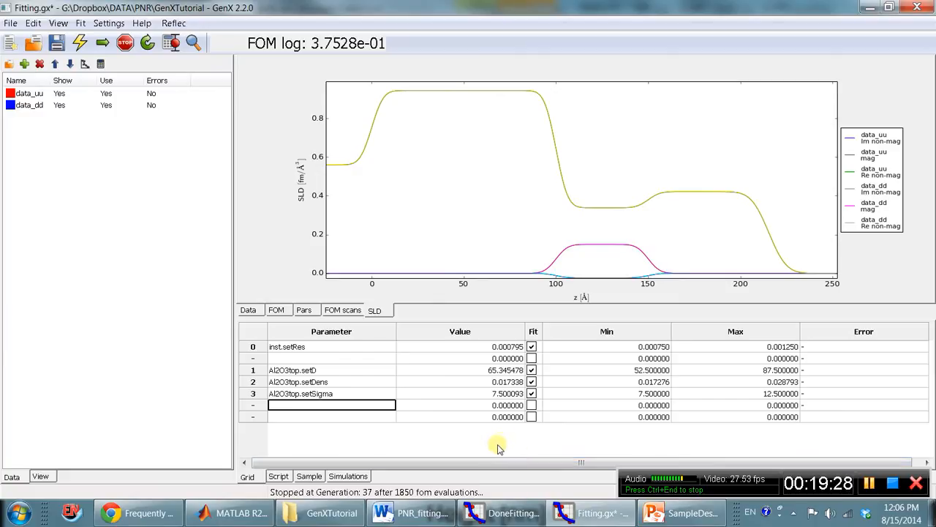
{"action": "left_click", "coordinate": [59, 95]}
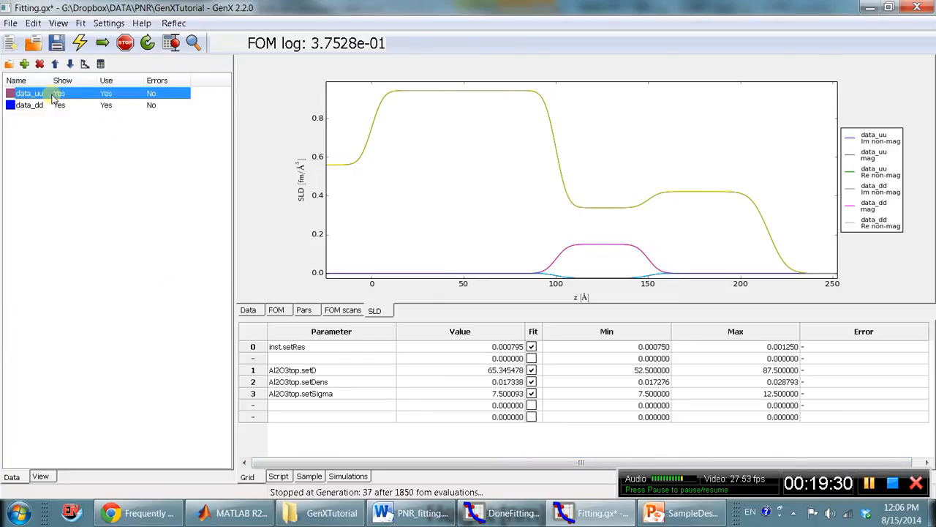
{"action": "left_click", "coordinate": [57, 106]}
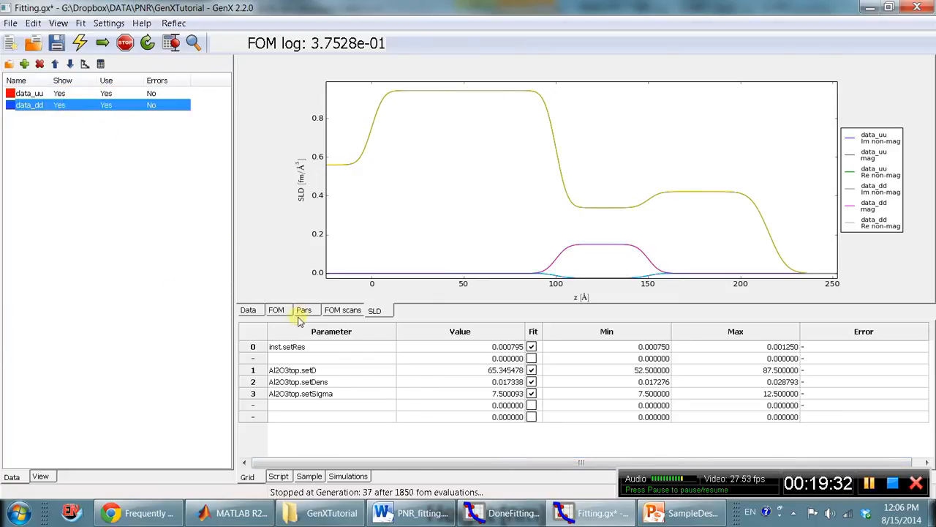
{"action": "left_click", "coordinate": [248, 310]}
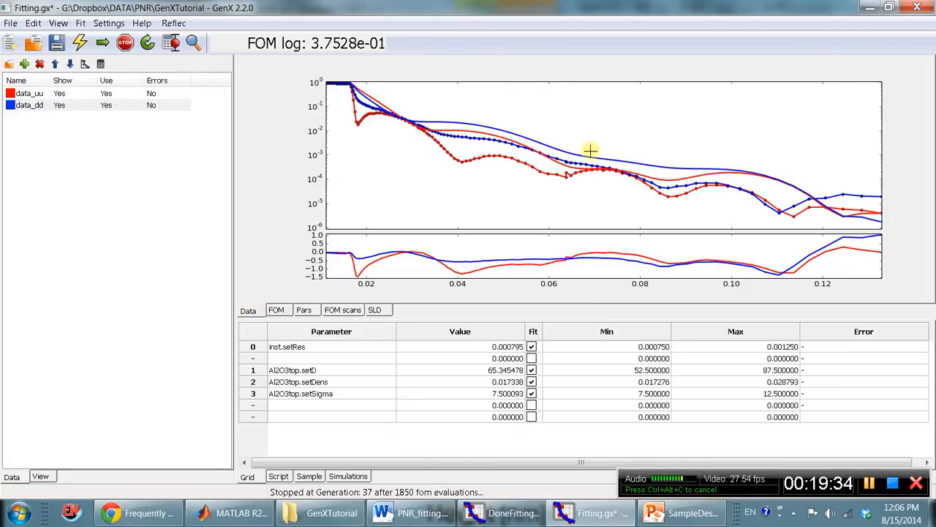
Review the Al2O3top, EuS and Bi2Se3 layer definitions of the Fitting.gx sample and compare them with the sample description slide.
{"action": "left_click", "coordinate": [309, 476]}
{"action": "left_click", "coordinate": [382, 400]}
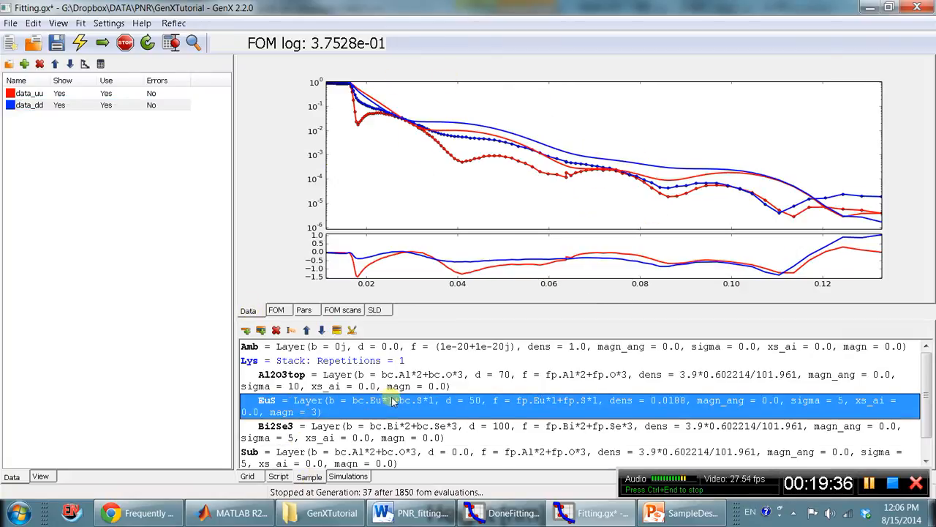
{"action": "scroll", "coordinate": [385, 399], "scroll_direction": "down", "scroll_amount": 1}
{"action": "left_click", "coordinate": [366, 364]}
{"action": "scroll", "coordinate": [377, 395], "scroll_direction": "up", "scroll_amount": 1}
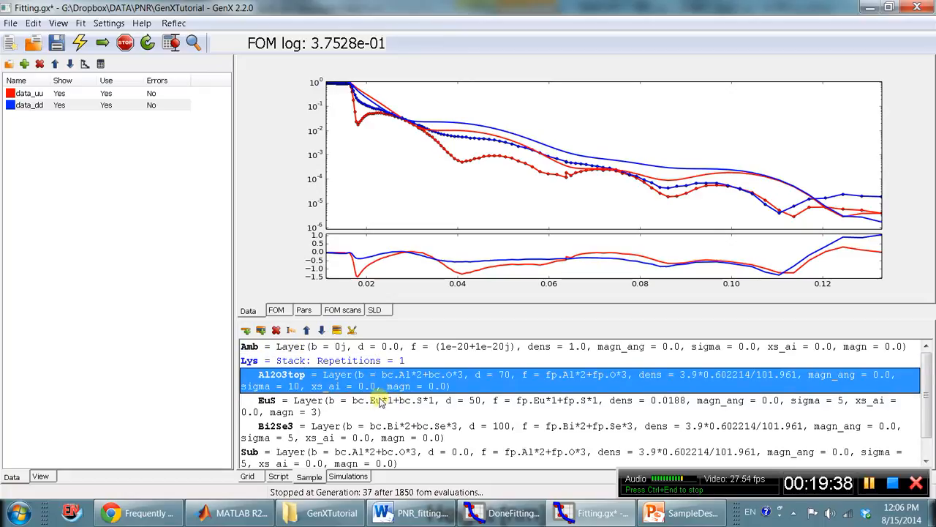
{"action": "left_click", "coordinate": [331, 437]}
{"action": "scroll", "coordinate": [330, 438], "scroll_direction": "down", "scroll_amount": 1}
{"action": "scroll", "coordinate": [348, 448], "scroll_direction": "up", "scroll_amount": 1}
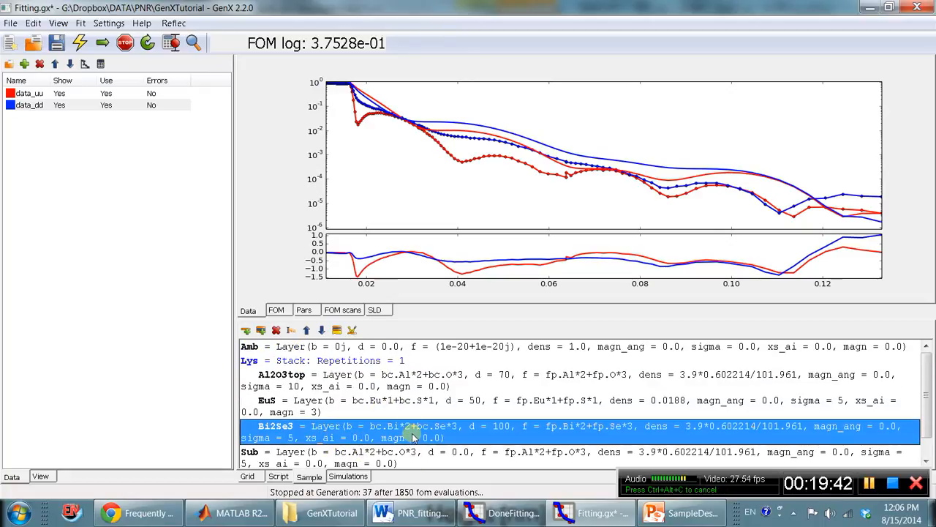
{"action": "key", "text": "alt+Tab"}
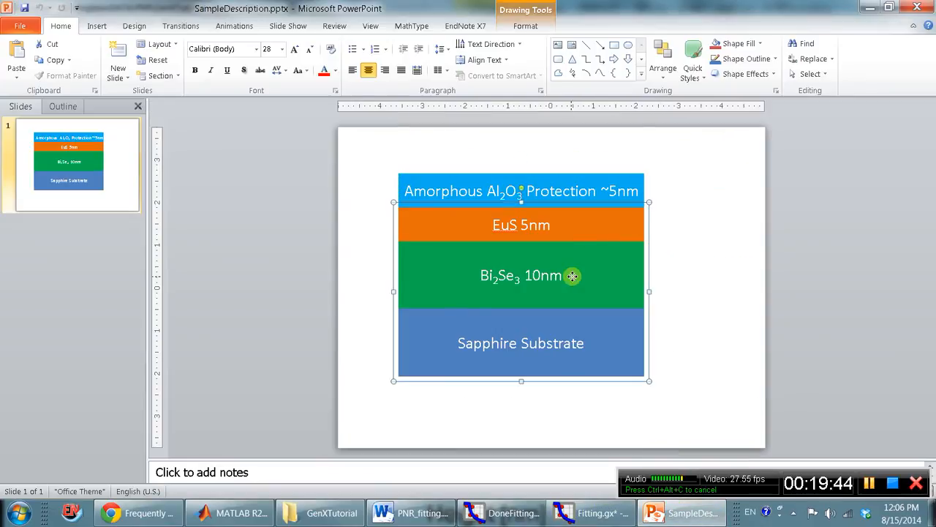
{"action": "key", "text": "alt+Tab"}
{"action": "scroll", "coordinate": [410, 437], "scroll_direction": "down", "scroll_amount": 1}
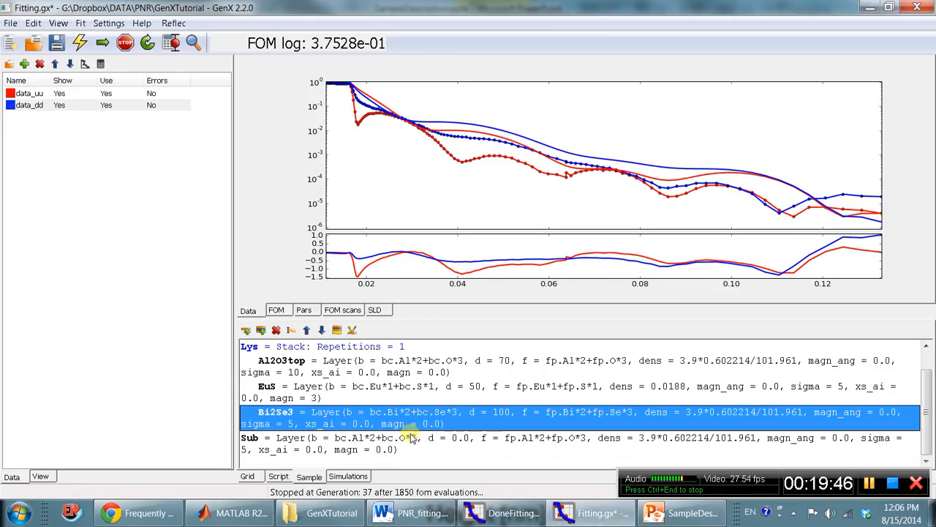
Review the Al2O3top fit parameters in the grid and look through the layer parameters available for an empty row.
{"action": "left_click", "coordinate": [248, 477]}
{"action": "left_click", "coordinate": [350, 383]}
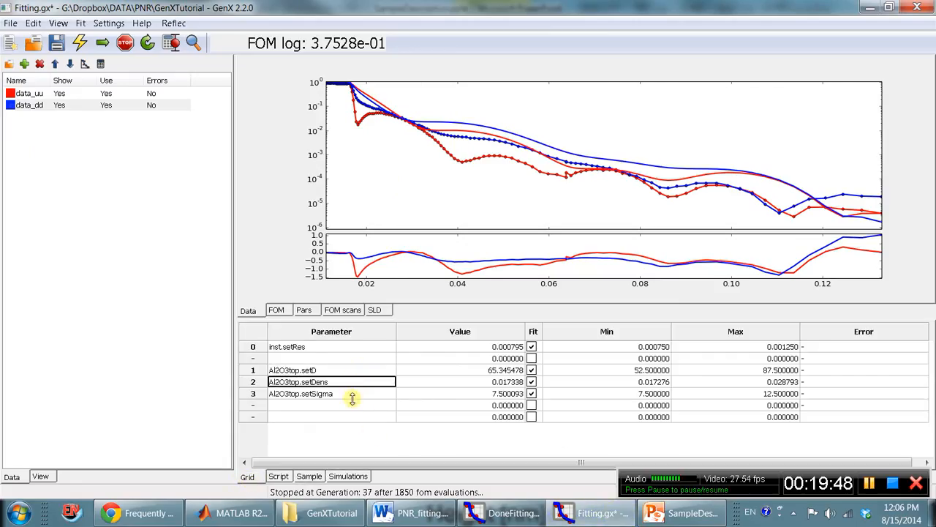
{"action": "left_click", "coordinate": [350, 394]}
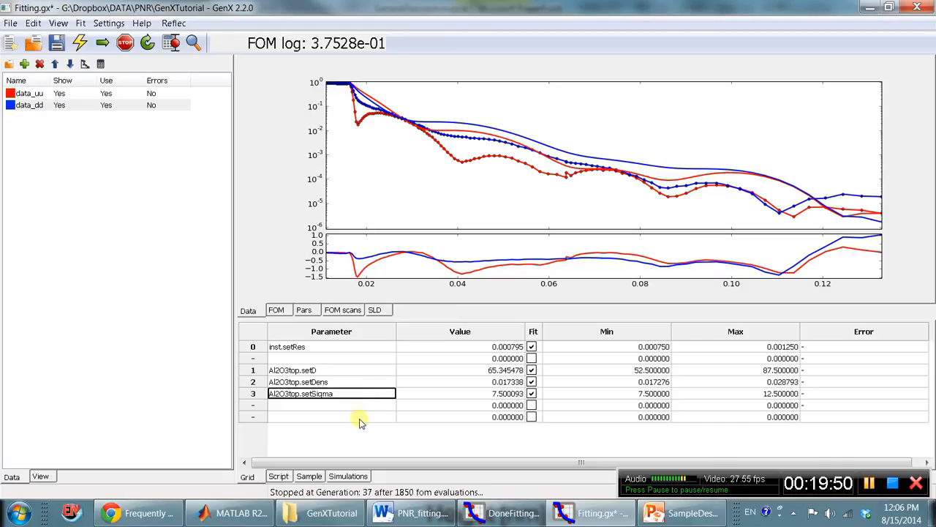
{"action": "right_click", "coordinate": [360, 421]}
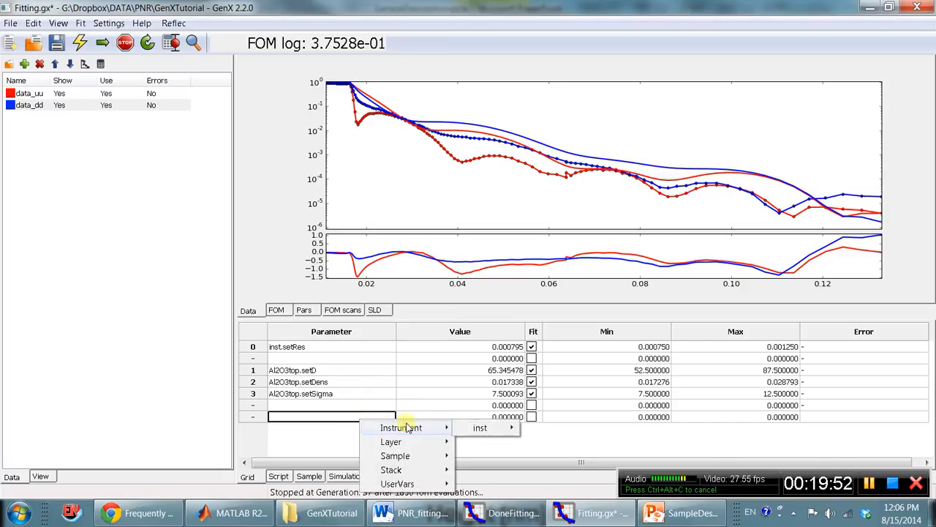
{"action": "mouse_move", "coordinate": [387, 442]}
{"action": "mouse_move", "coordinate": [512, 441]}
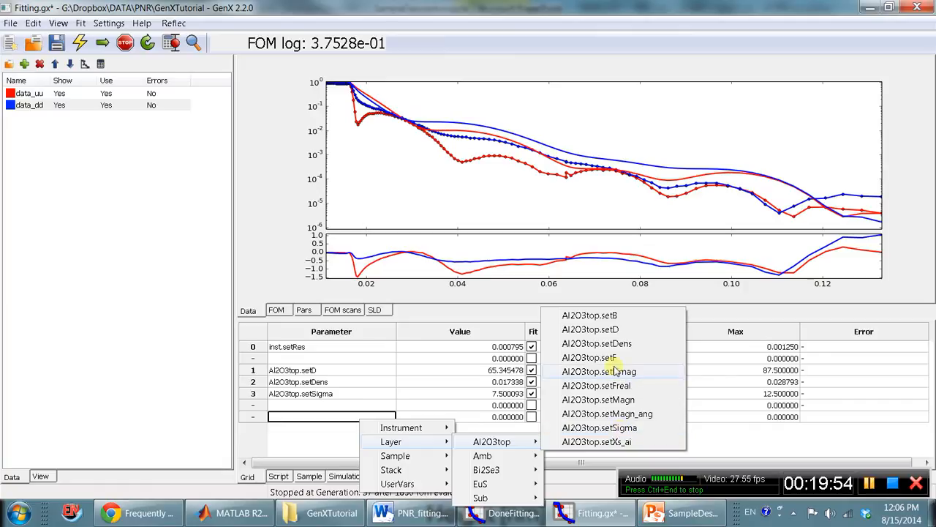
{"action": "left_click", "coordinate": [329, 418]}
{"action": "left_click", "coordinate": [350, 404]}
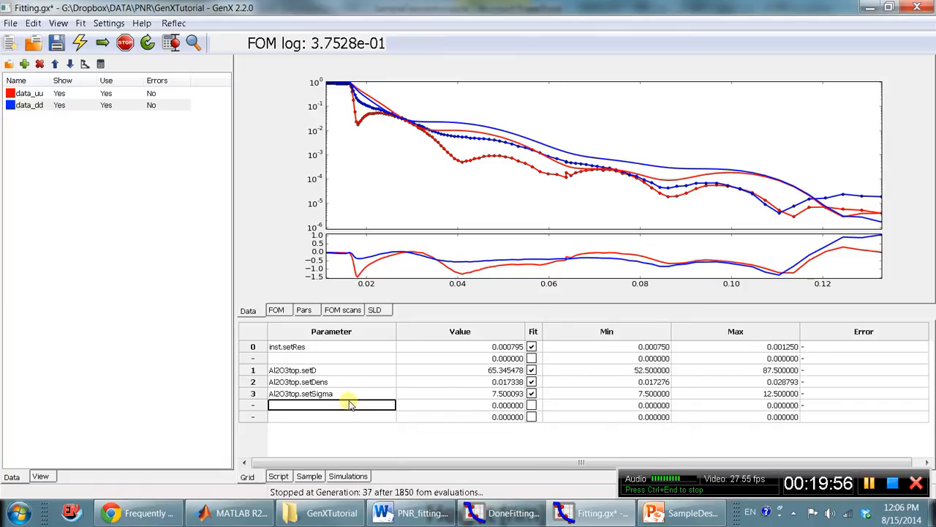
{"action": "left_click", "coordinate": [354, 417]}
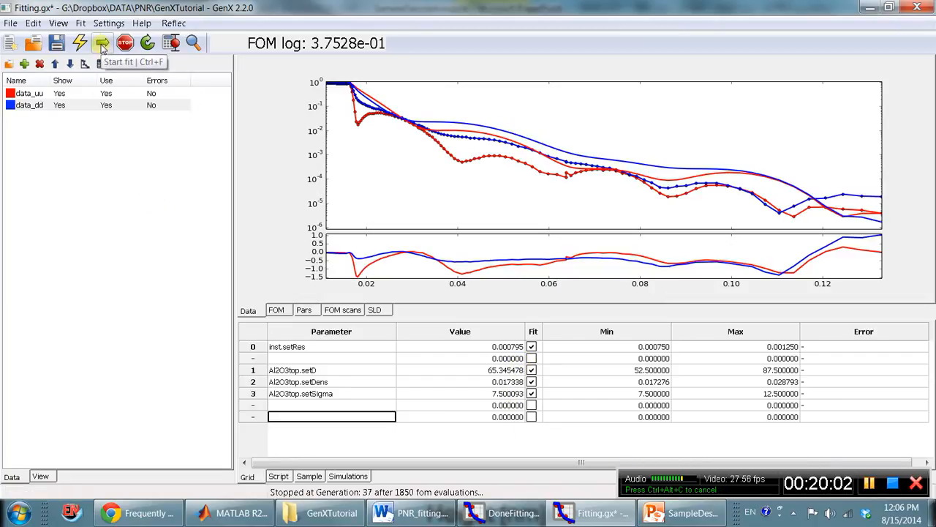
Examine the figure-of-merit, parameter and SLD plots of the Fitting.gx model, finishing on the parameter plot.
{"action": "left_click", "coordinate": [280, 310]}
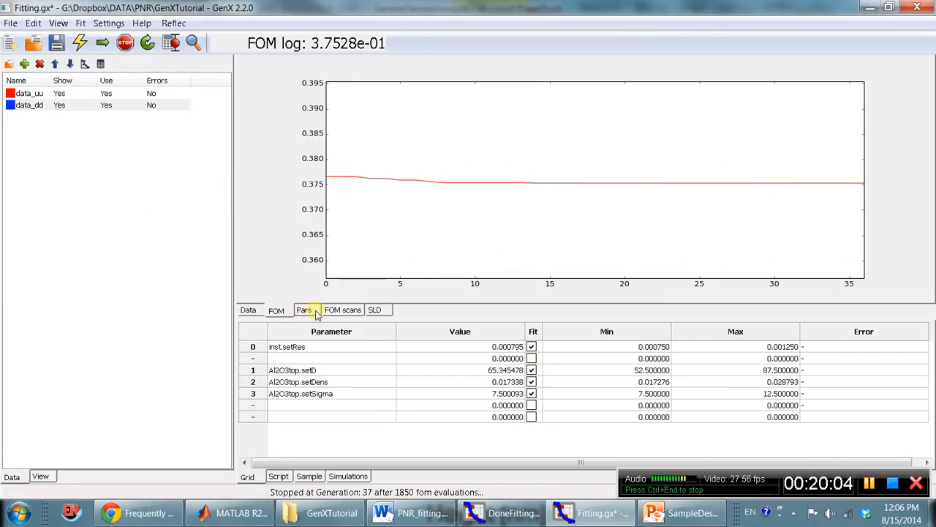
{"action": "left_click", "coordinate": [303, 310]}
{"action": "left_click", "coordinate": [374, 310]}
{"action": "left_click", "coordinate": [278, 311]}
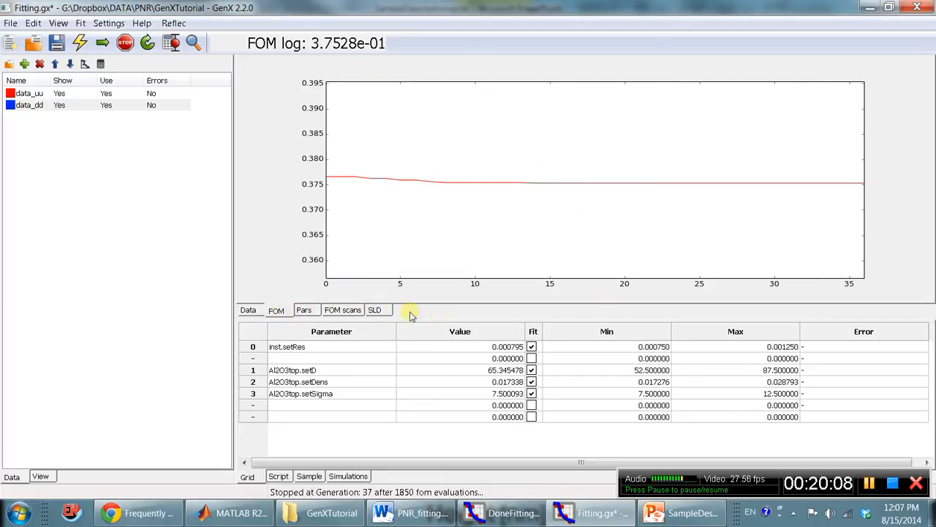
{"action": "left_click", "coordinate": [374, 310]}
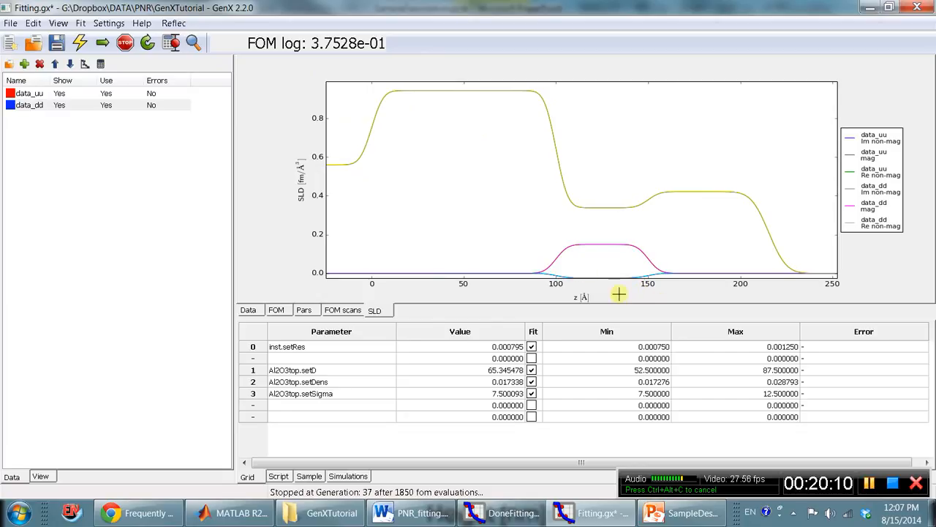
{"action": "left_click", "coordinate": [302, 311]}
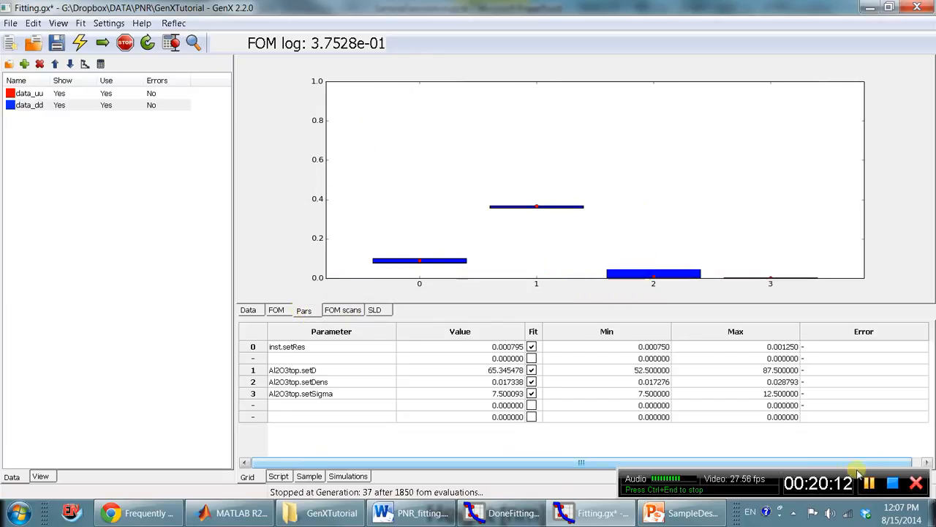
{"action": "left_click_drag", "start_coordinate": [851, 477], "coordinate": [833, 421]}
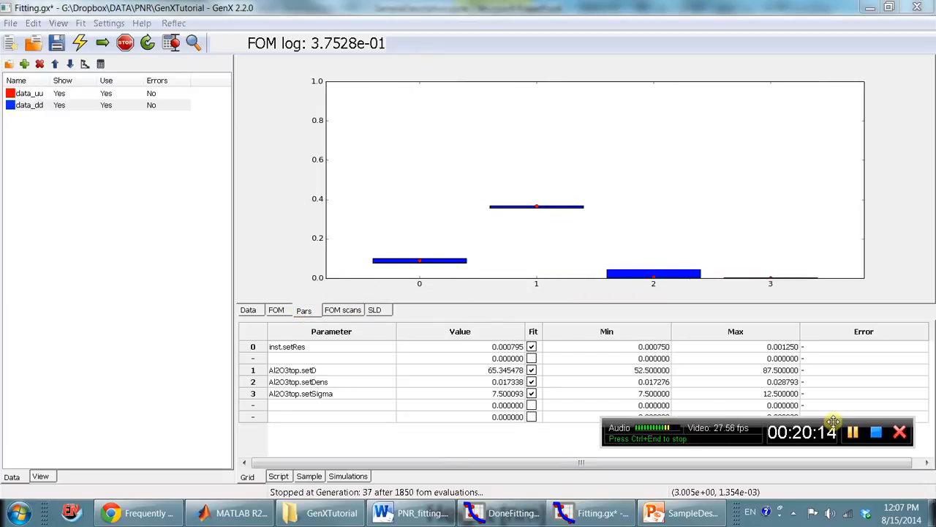